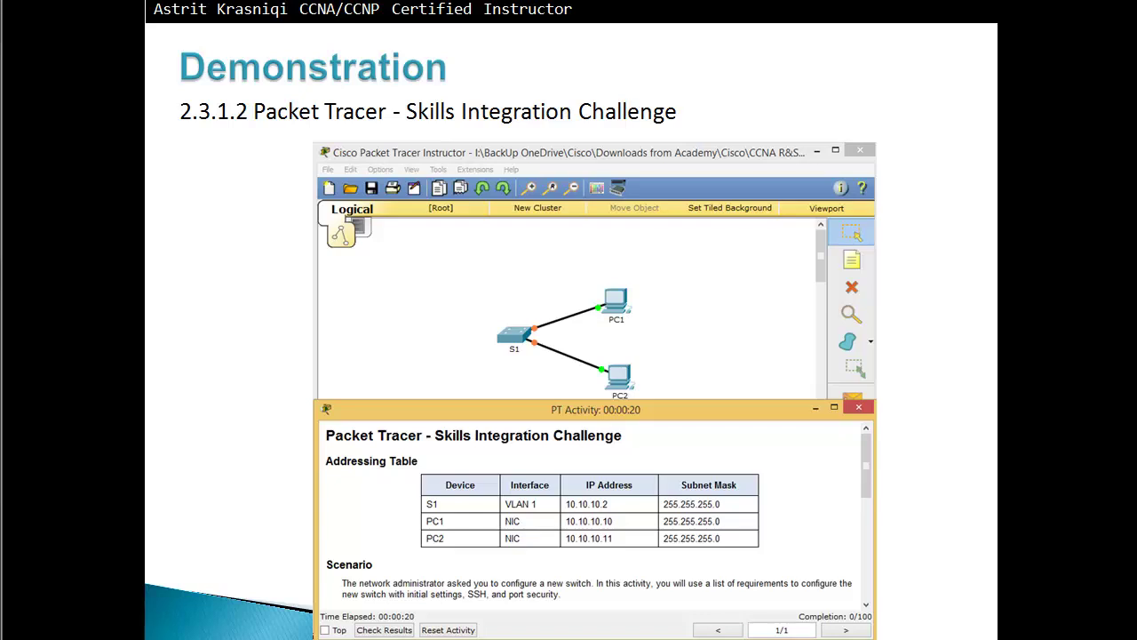
Step: End the slideshow and launch the 2.3.1.2 Skills Integration Challenge from the PKA Source Files folder
right_click(776, 207)
left_click(830, 398)
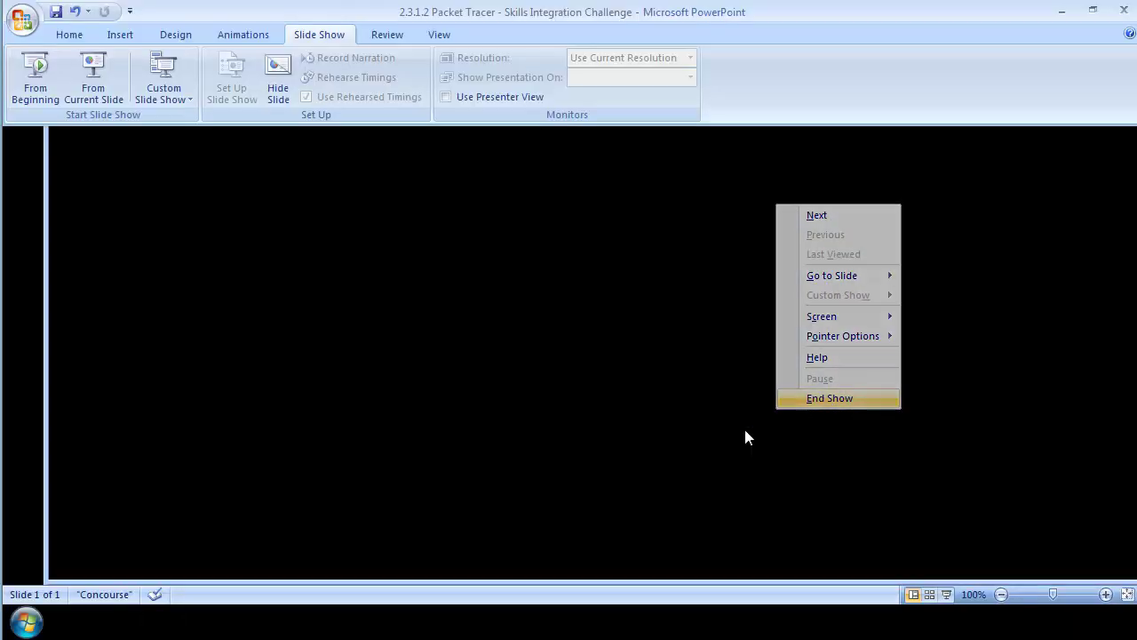
right_click(134, 622)
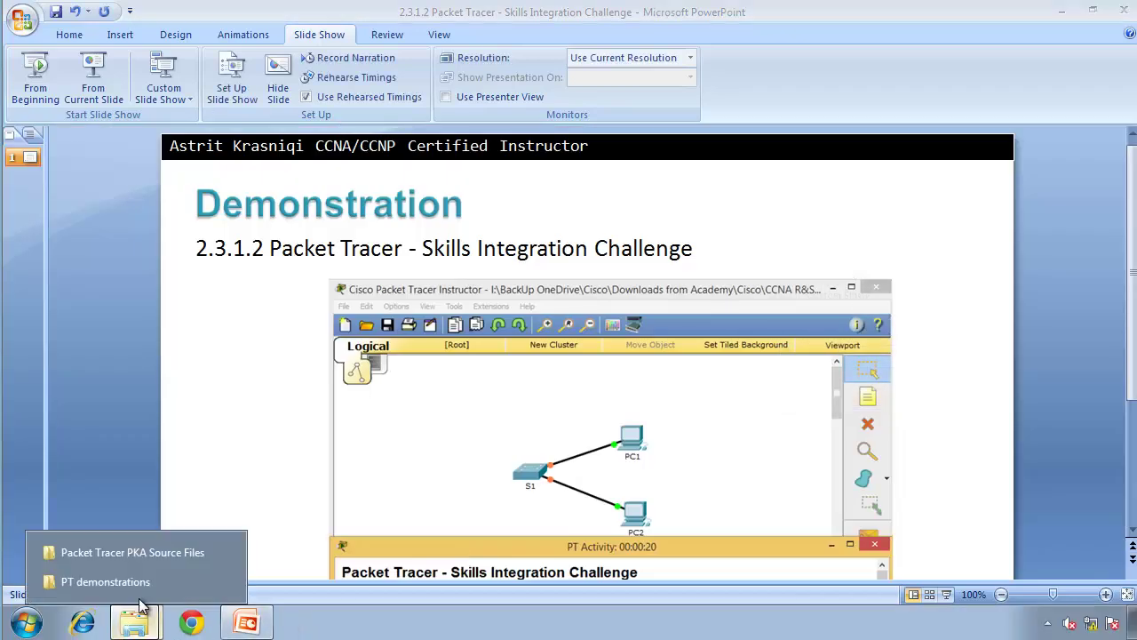
left_click(128, 548)
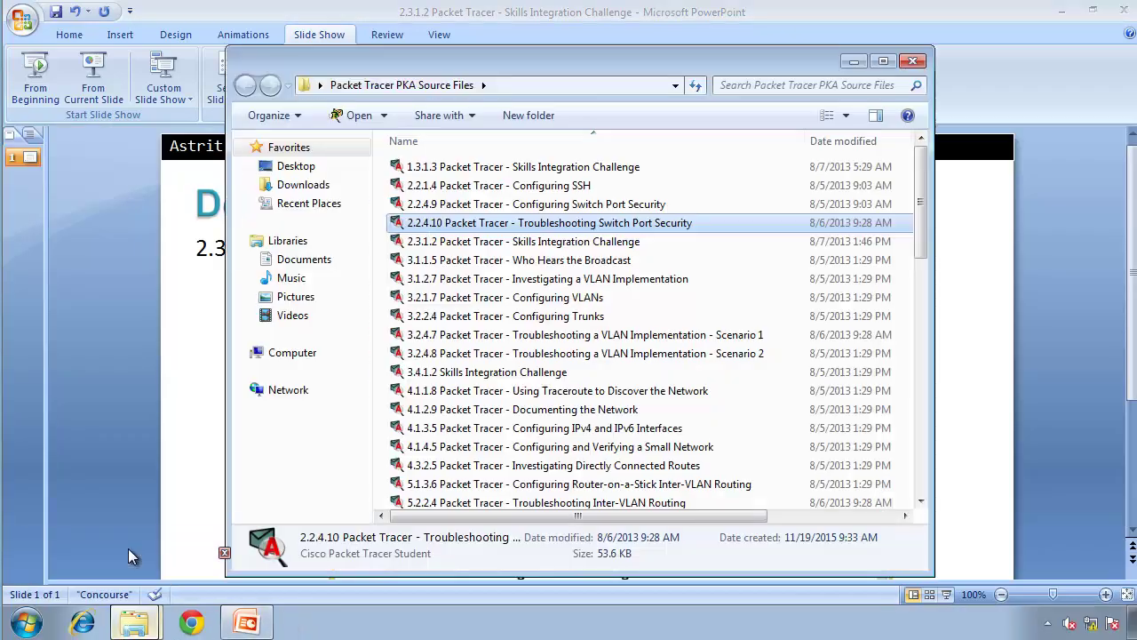
double_click(538, 243)
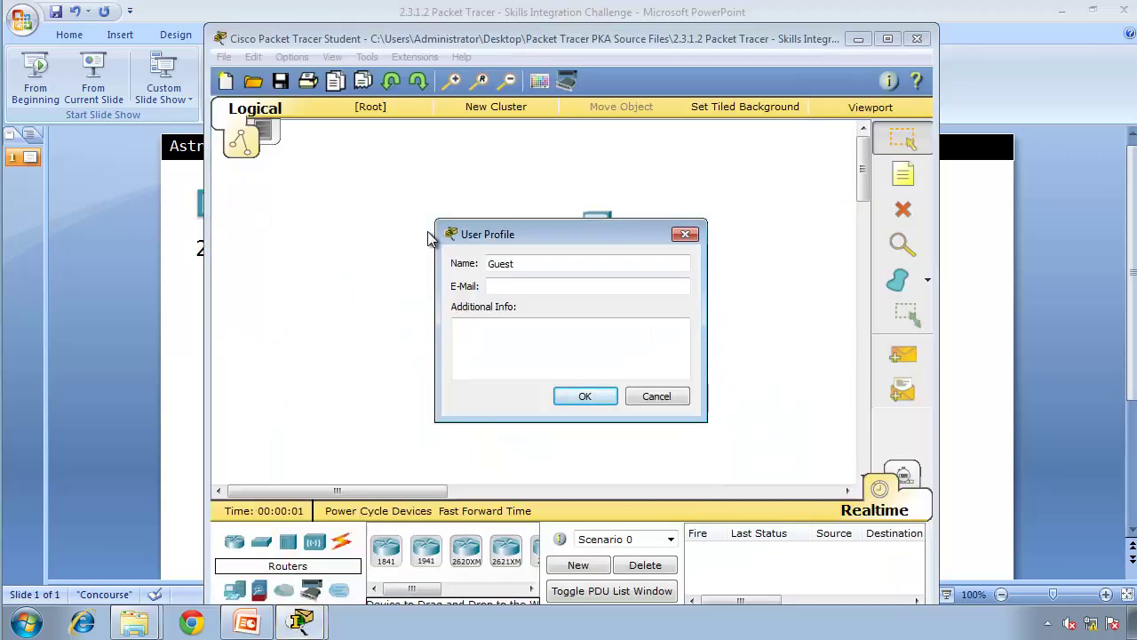
Step: Dismiss the User Profile prompt and dock the PT Activity instructions window, slightly narrowed, on the left half
left_click(665, 401)
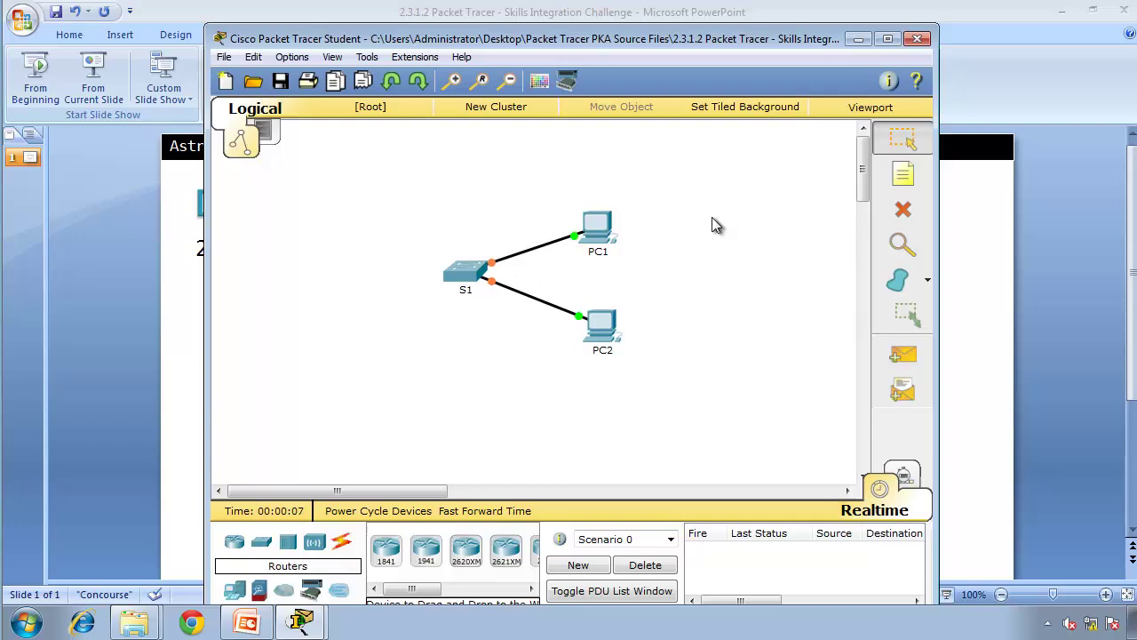
left_click(302, 619)
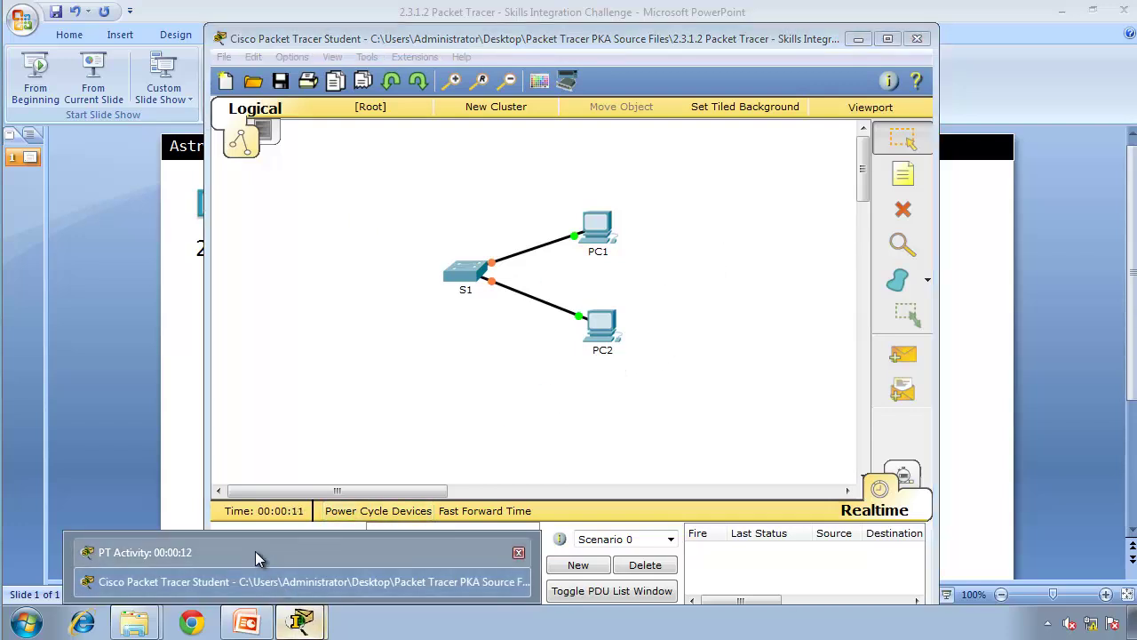
left_click(255, 550)
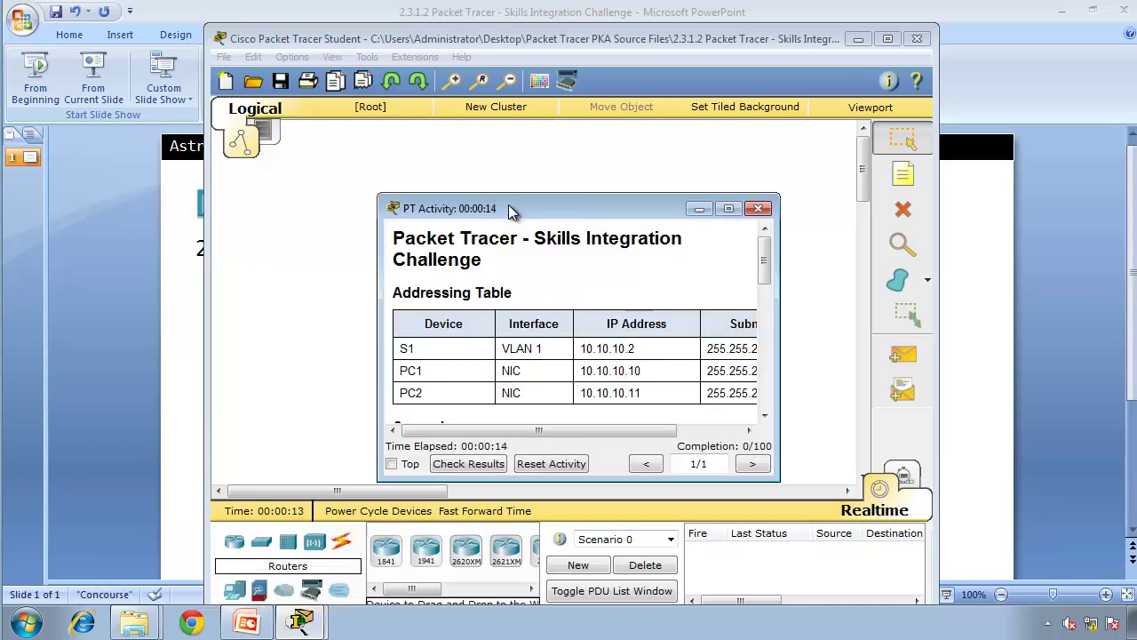
left_click_drag(508, 204, 2, 136)
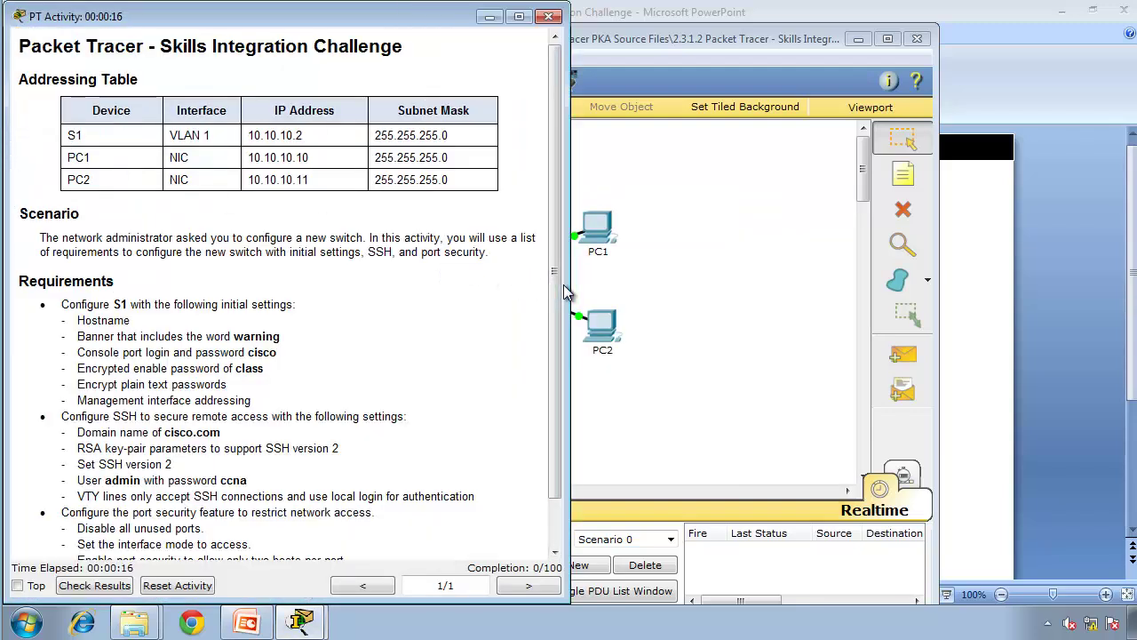
left_click_drag(569, 286, 502, 280)
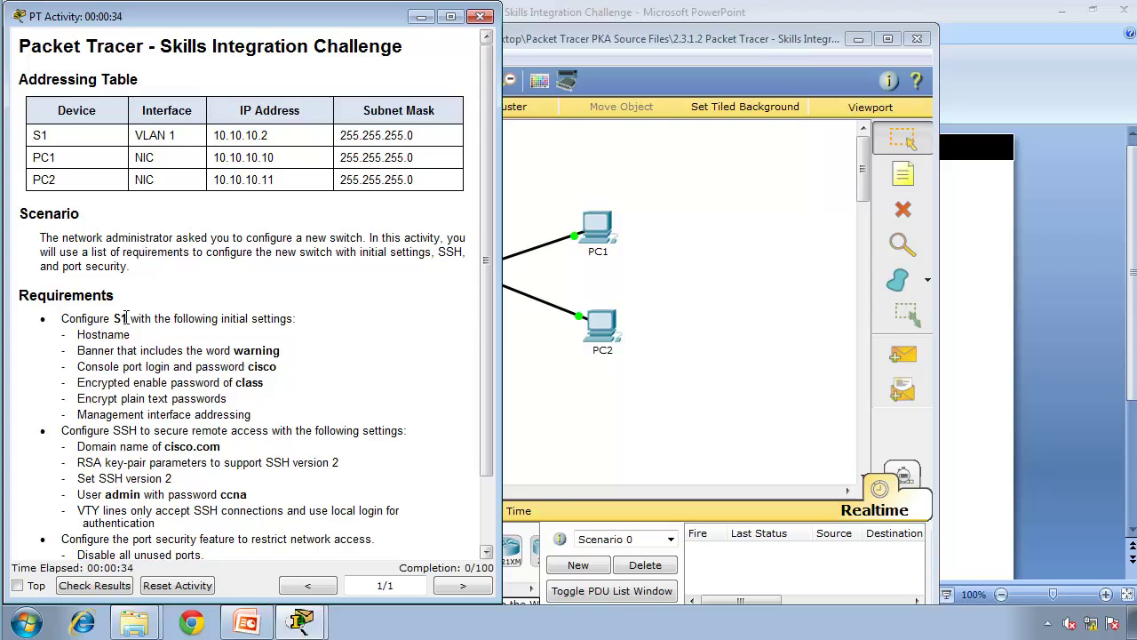
Step: Open switch S1's CLI tab and place its window on the right, beside the narrowed instructions
left_click(573, 372)
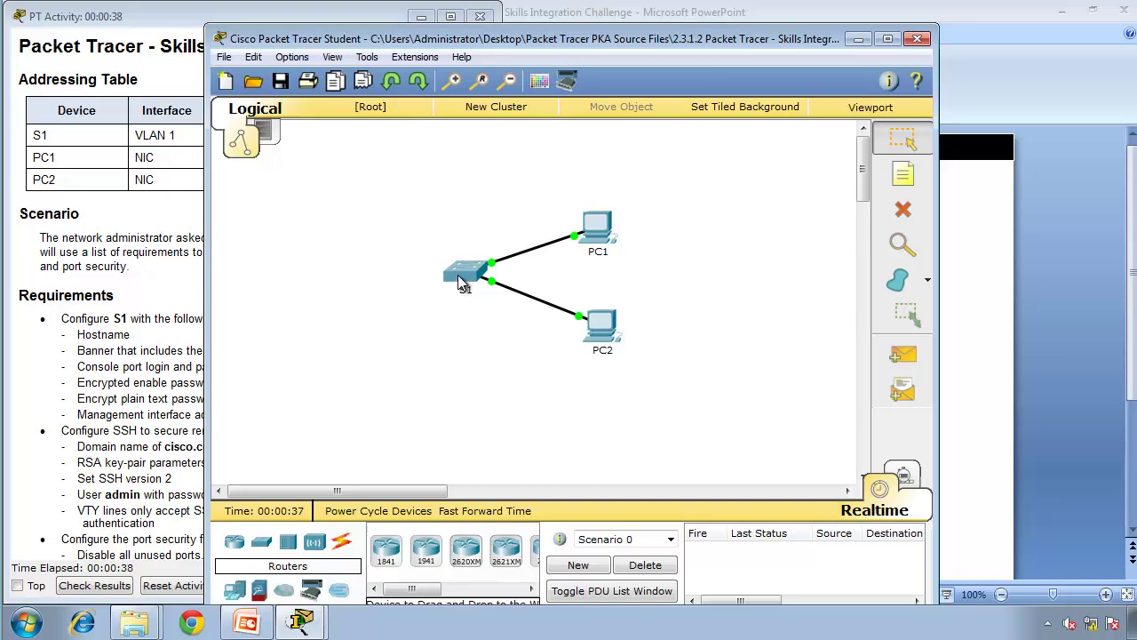
left_click(461, 280)
left_click(431, 119)
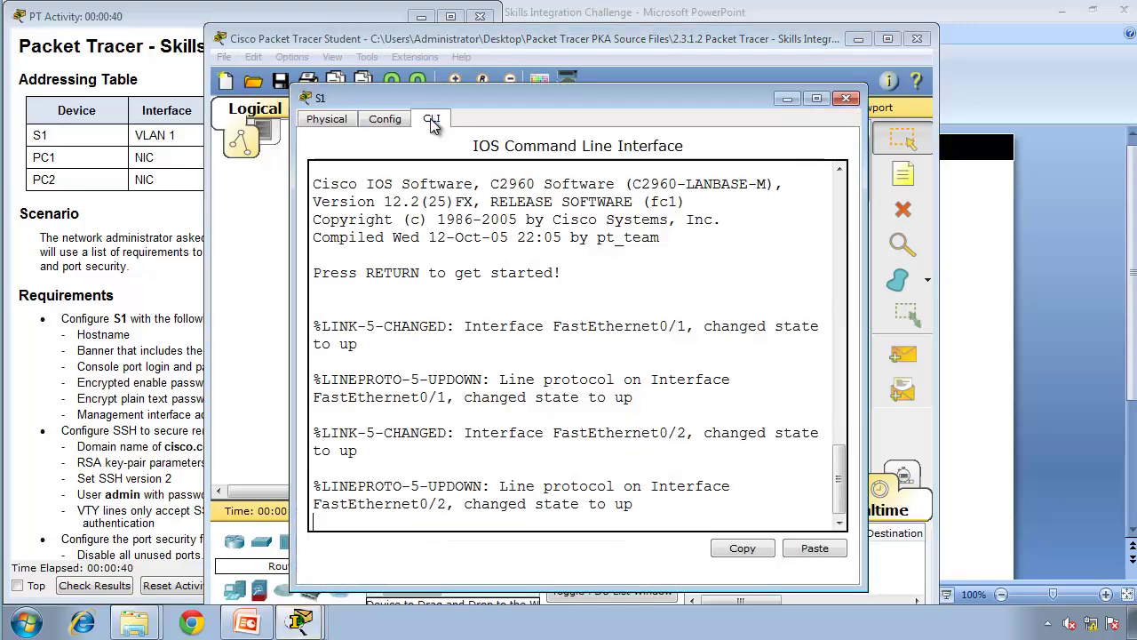
left_click_drag(441, 101, 723, 19)
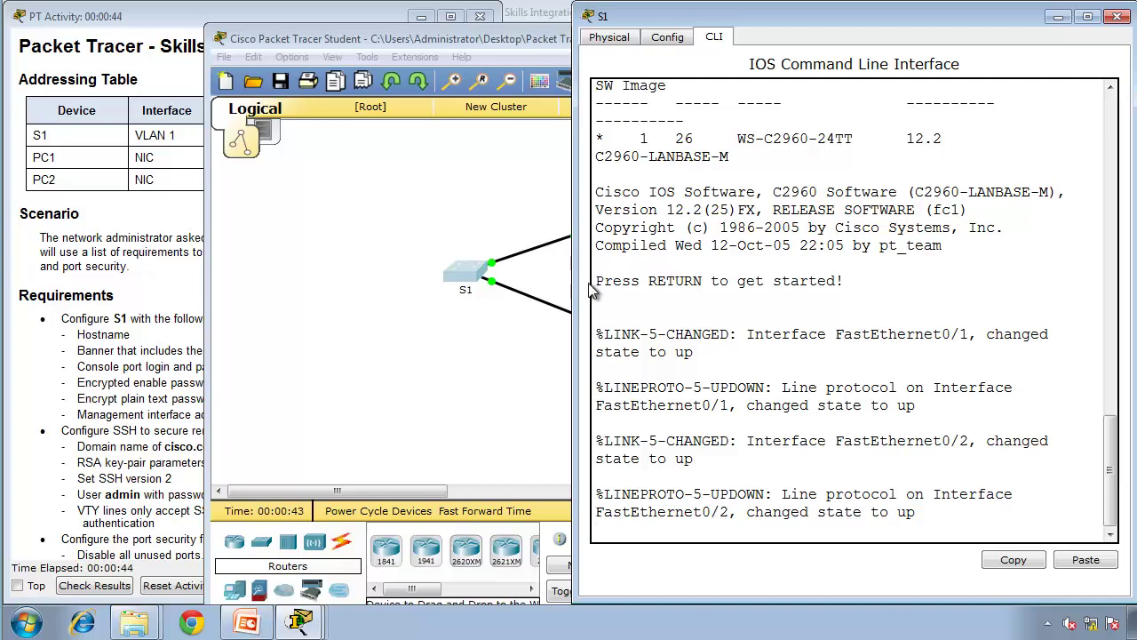
left_click_drag(571, 289, 388, 298)
left_click(95, 304)
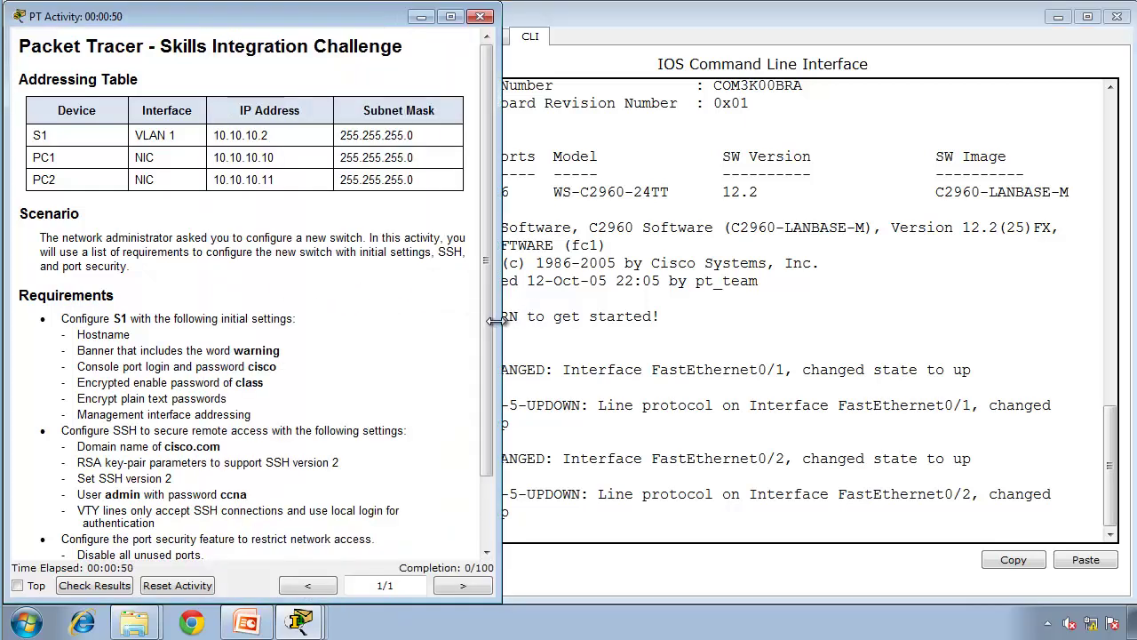
left_click_drag(495, 321, 383, 321)
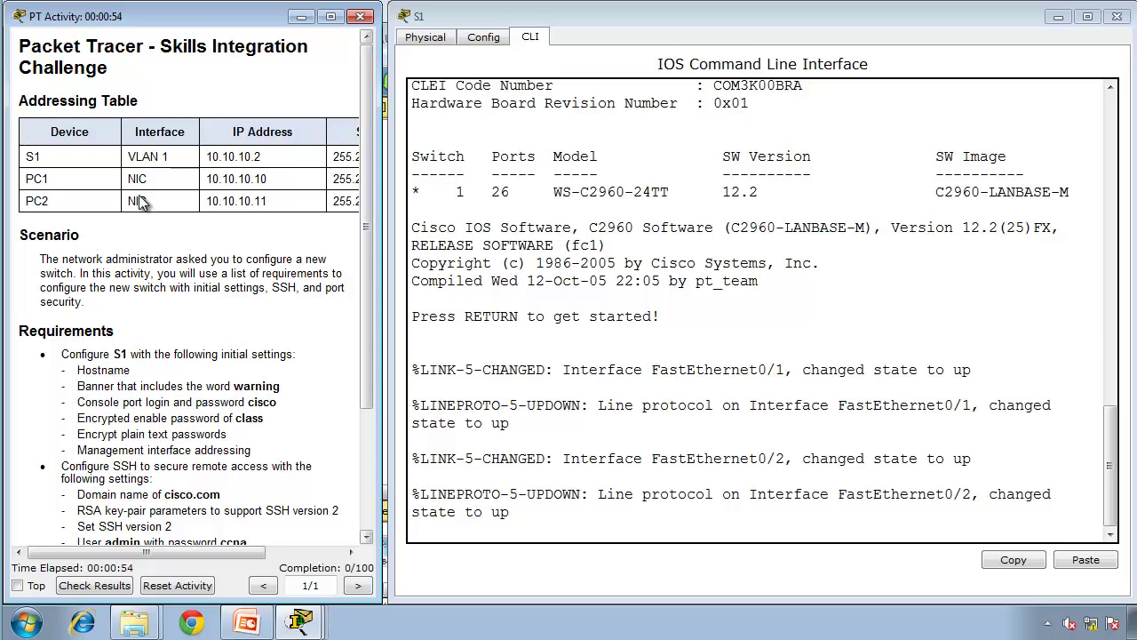
Step: Enter global configuration mode on the switch with enable and configure terminal
left_click(593, 316)
key("Return")
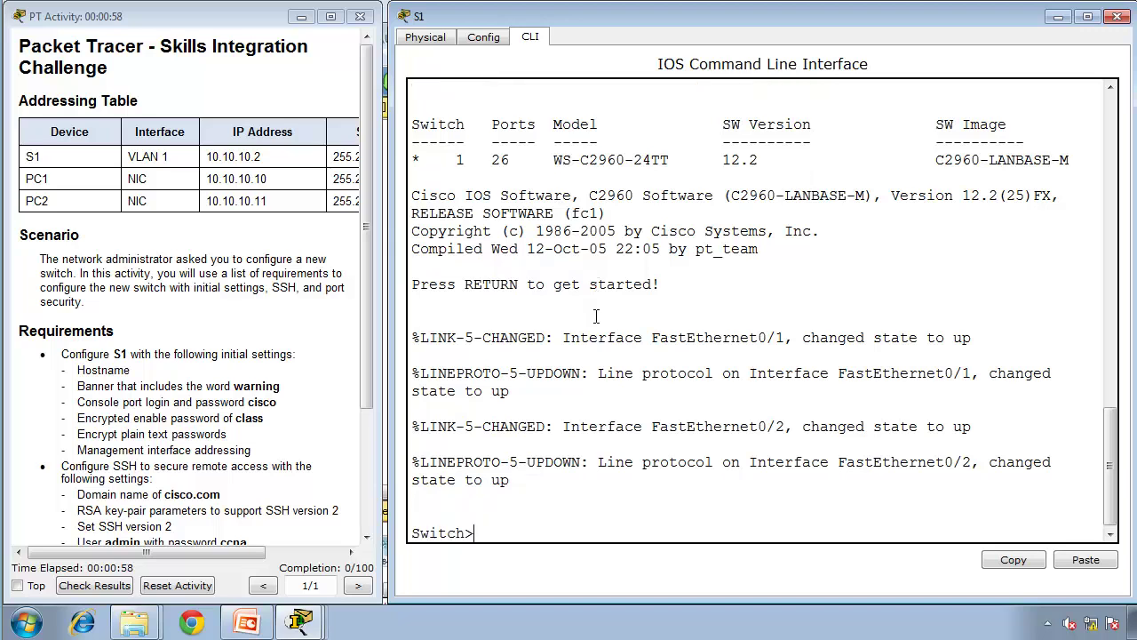
type("enable")
key("Return")
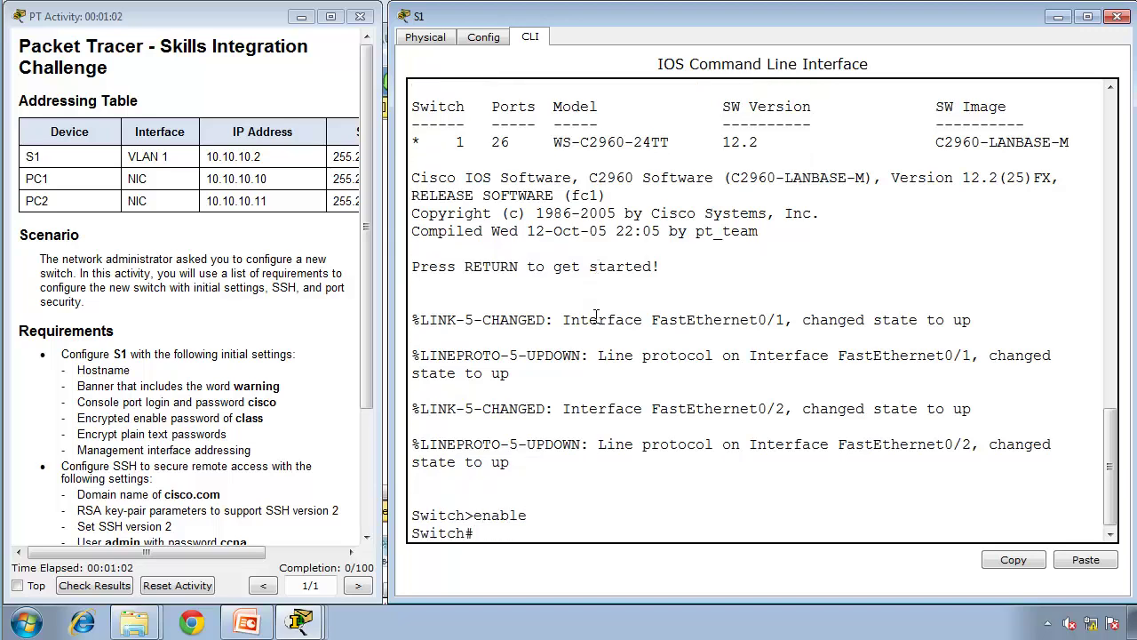
type("configure terminal")
key("Return")
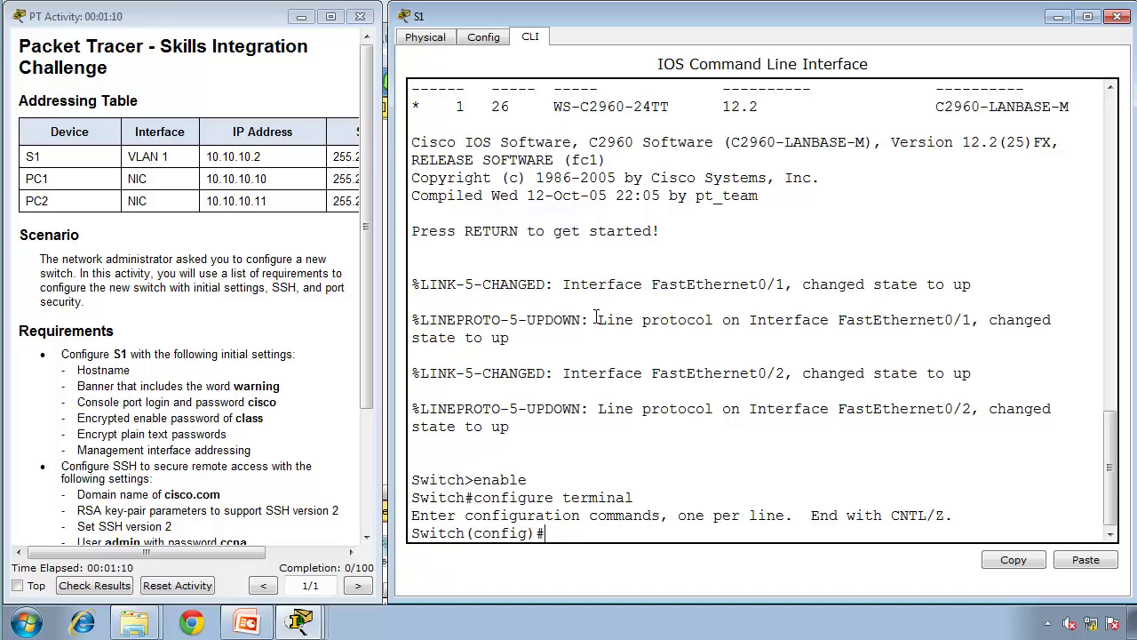
Step: Set the hostname to S1 and compare the old Switch prompt with the new S1 prompt
type("hostname S1")
key("Return")
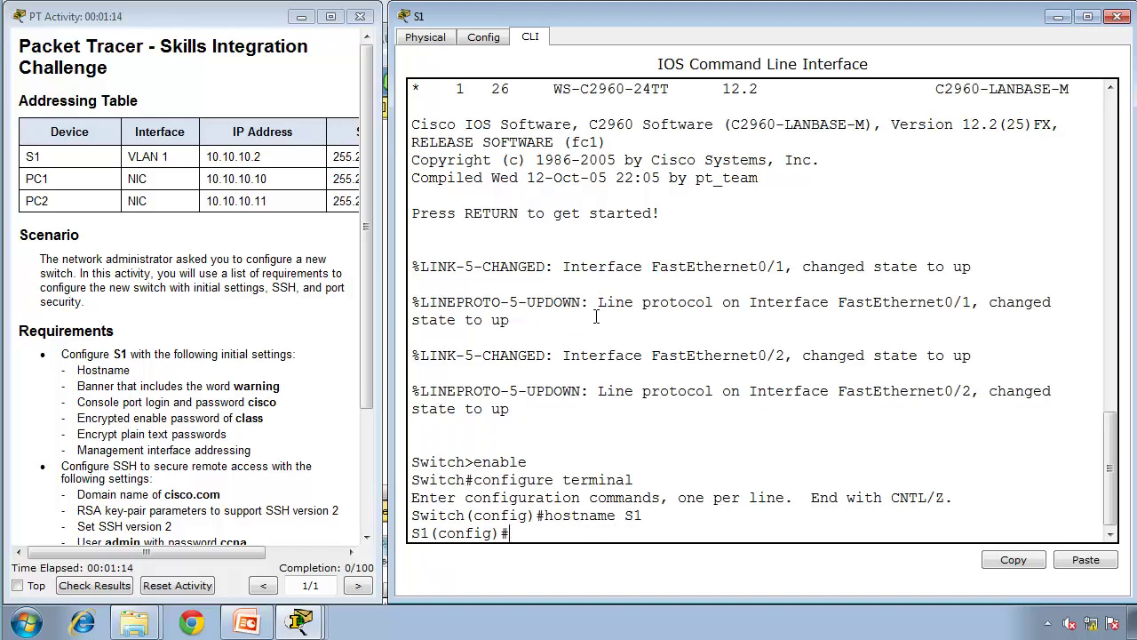
double_click(435, 515)
double_click(419, 533)
left_click(552, 526)
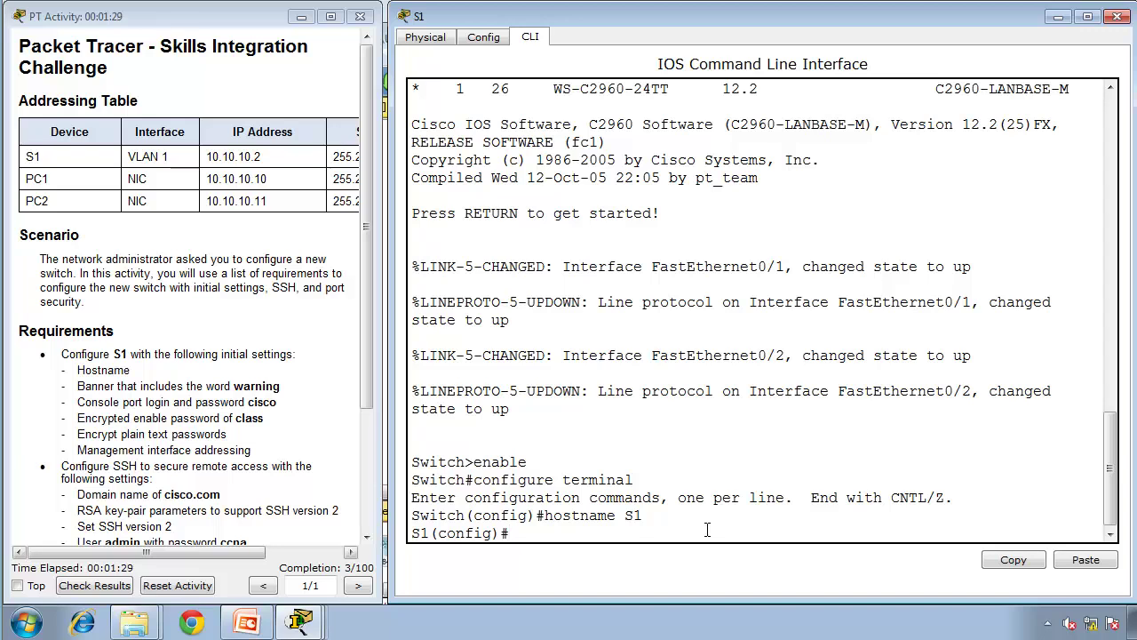
Step: Create the MOTD banner 'warning !Authorized Users only' using $ as the delimiter
type("banner motd")
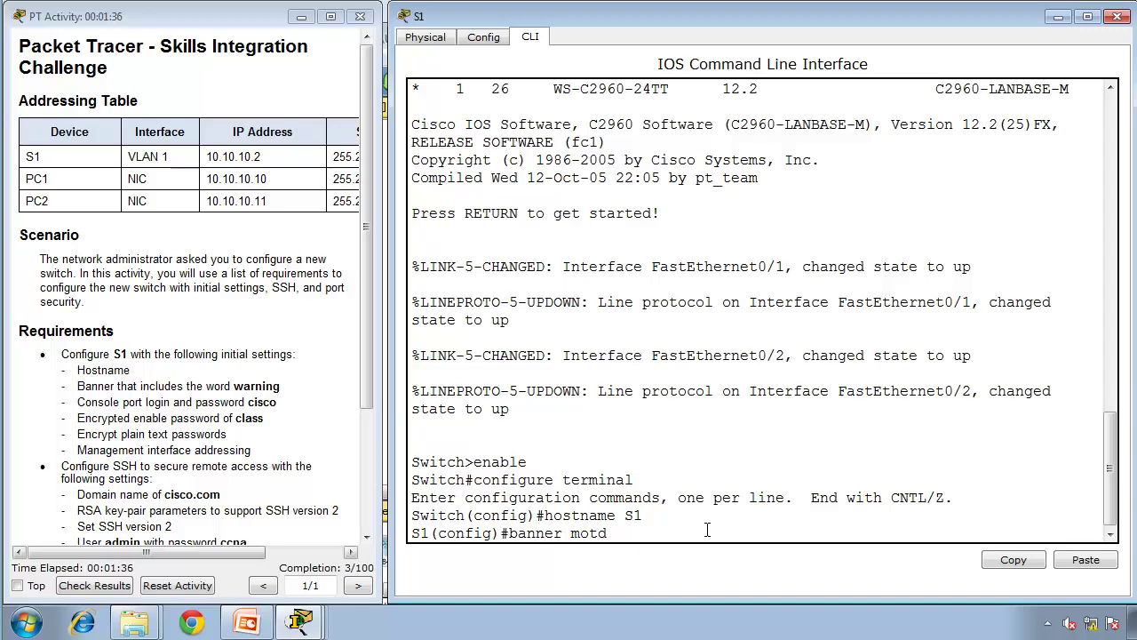
type(" $W")
key("BackSpace")
type("warning !Authorize")
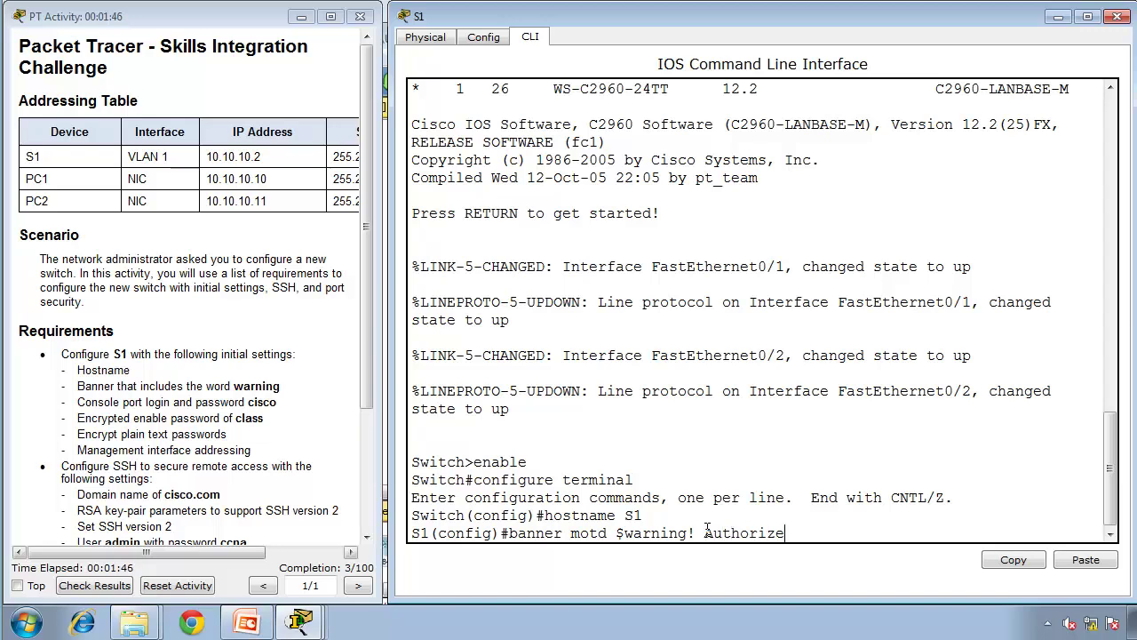
type("d Users only")
type("$")
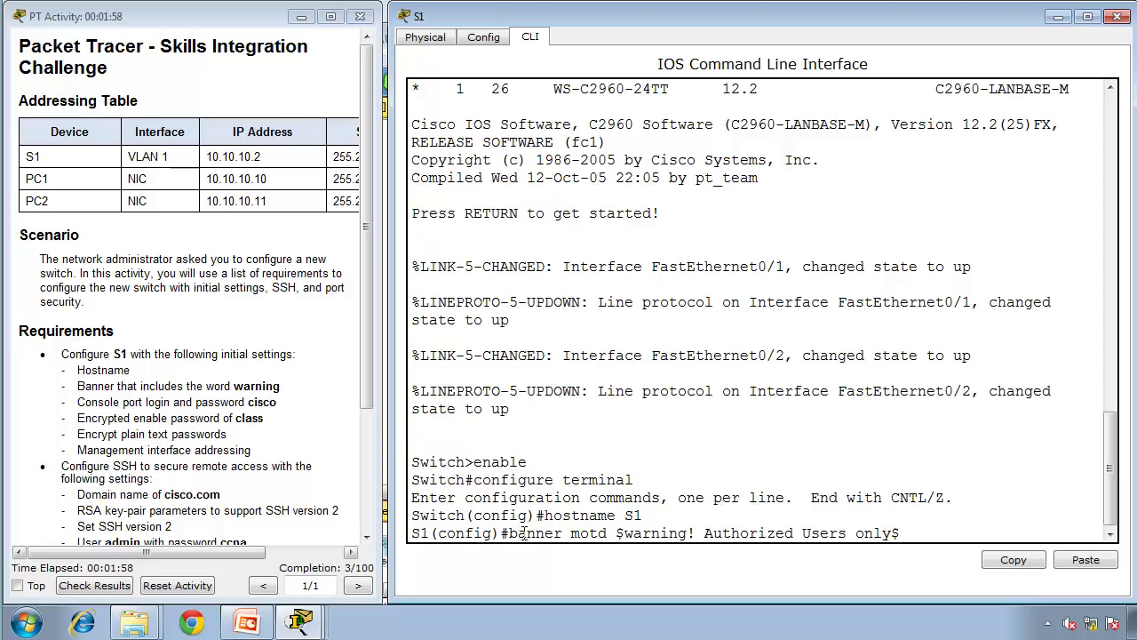
double_click(533, 533)
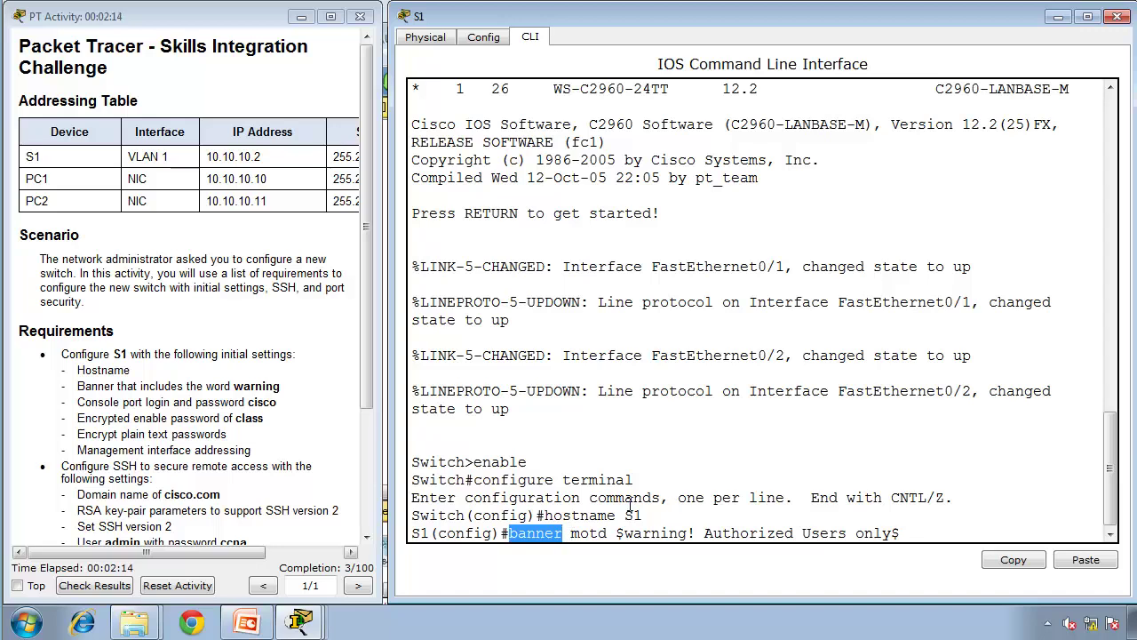
double_click(640, 533)
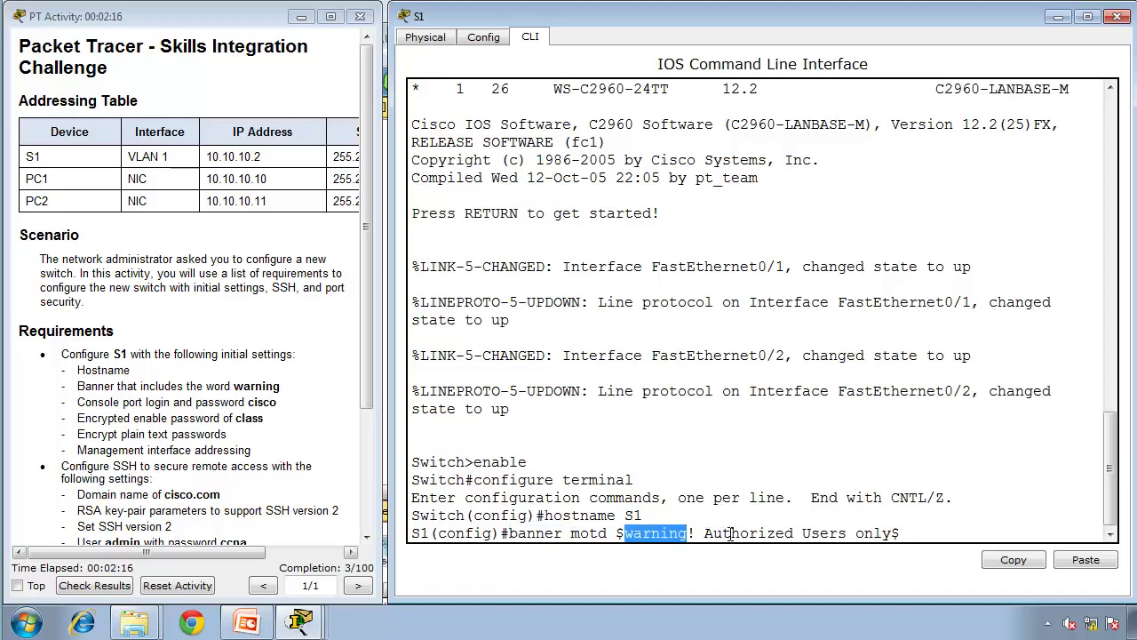
left_click(688, 538)
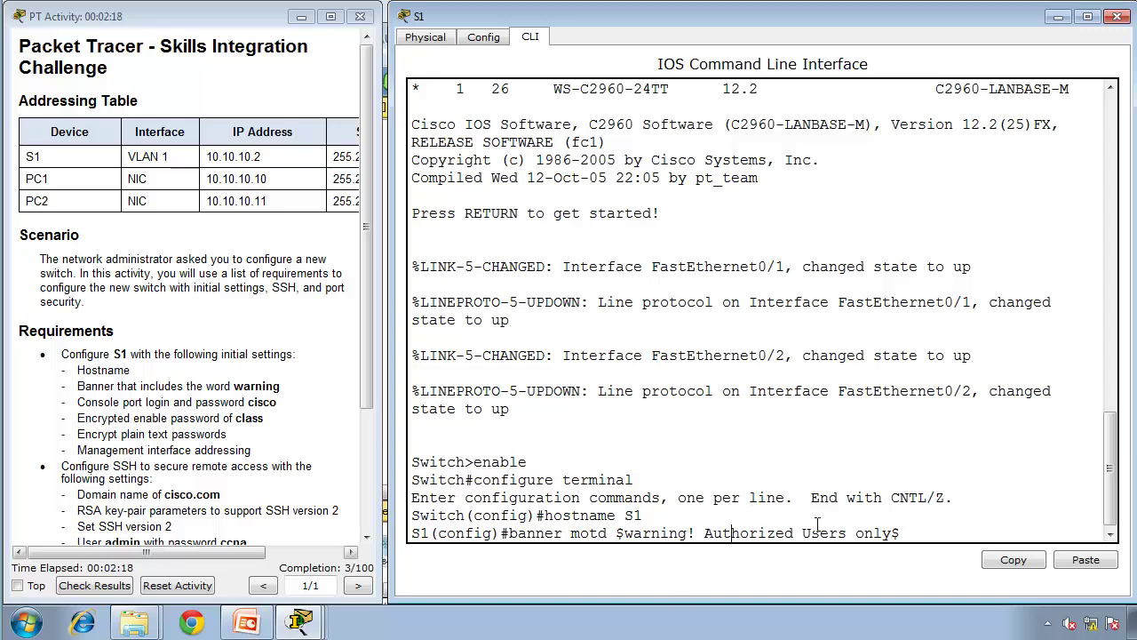
left_click(914, 533)
key("Return")
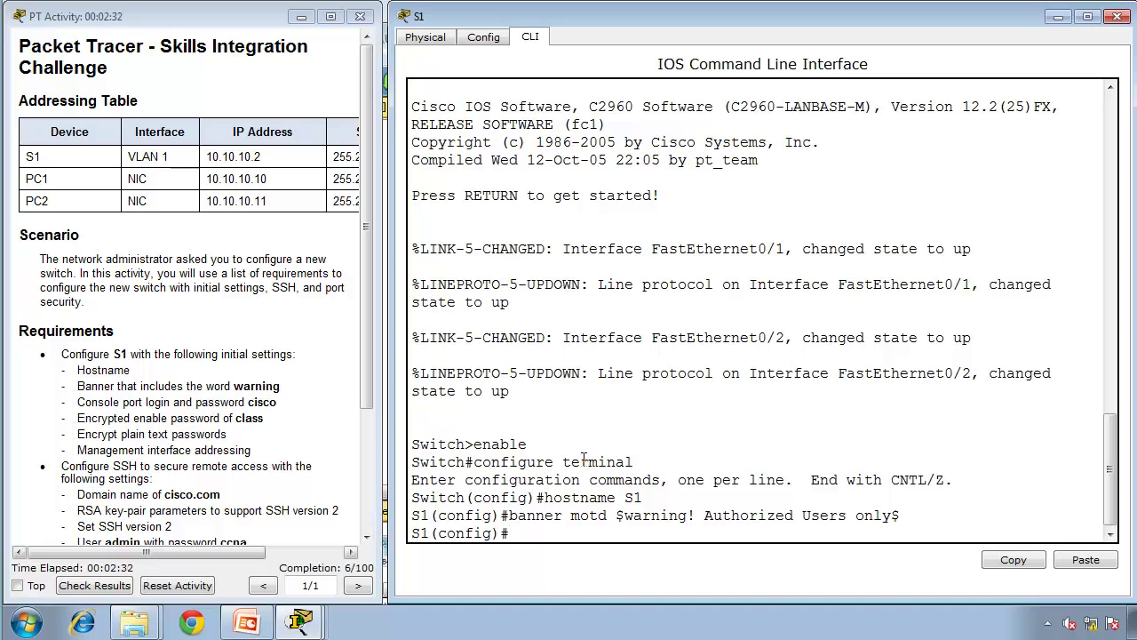
Step: On line console 0, set the console password, require login, then return to privileged mode
type("line console 0")
key("Return")
type("password cisco")
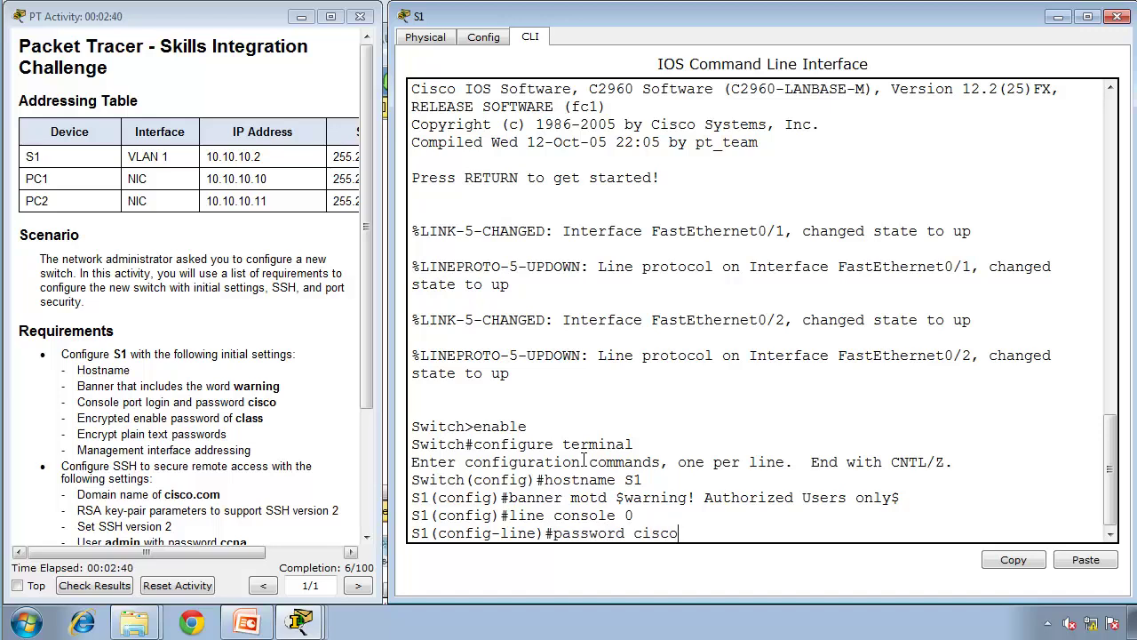
key("Return")
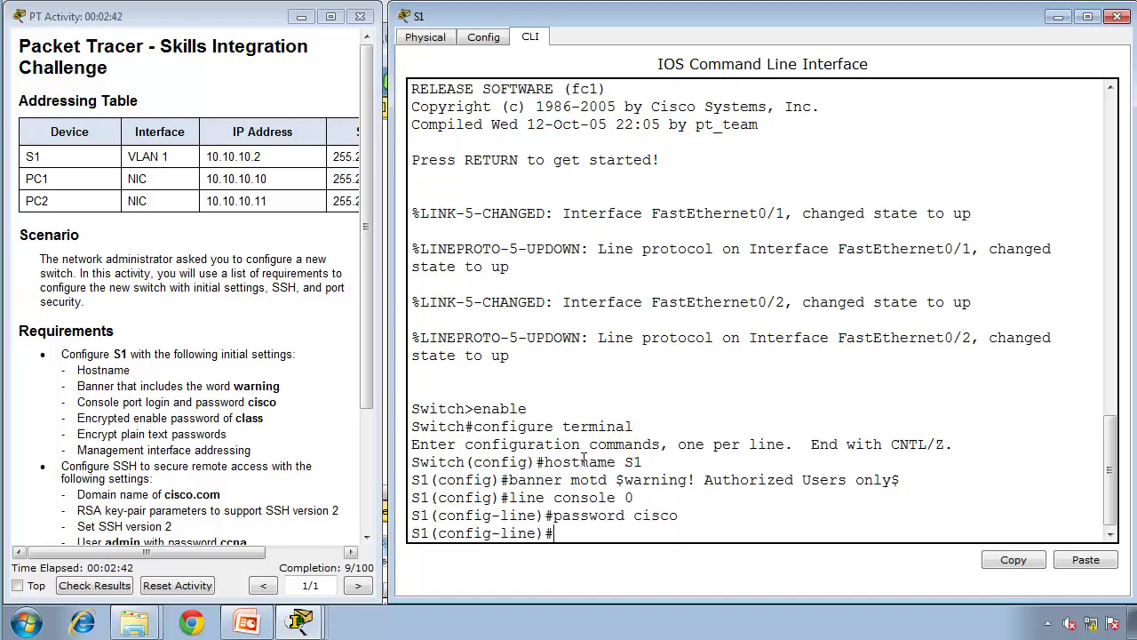
type("login")
key("Return")
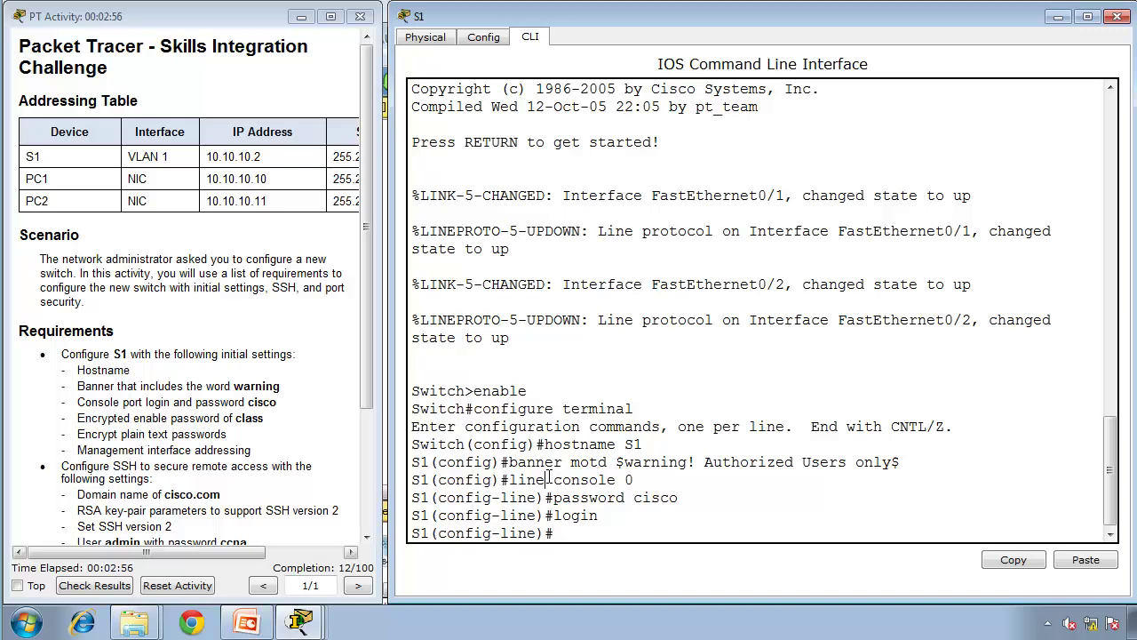
type("end")
key("Return")
Step: Get fresh prompts on S1 and re-enter privileged EXEC mode with enable
key("Return")
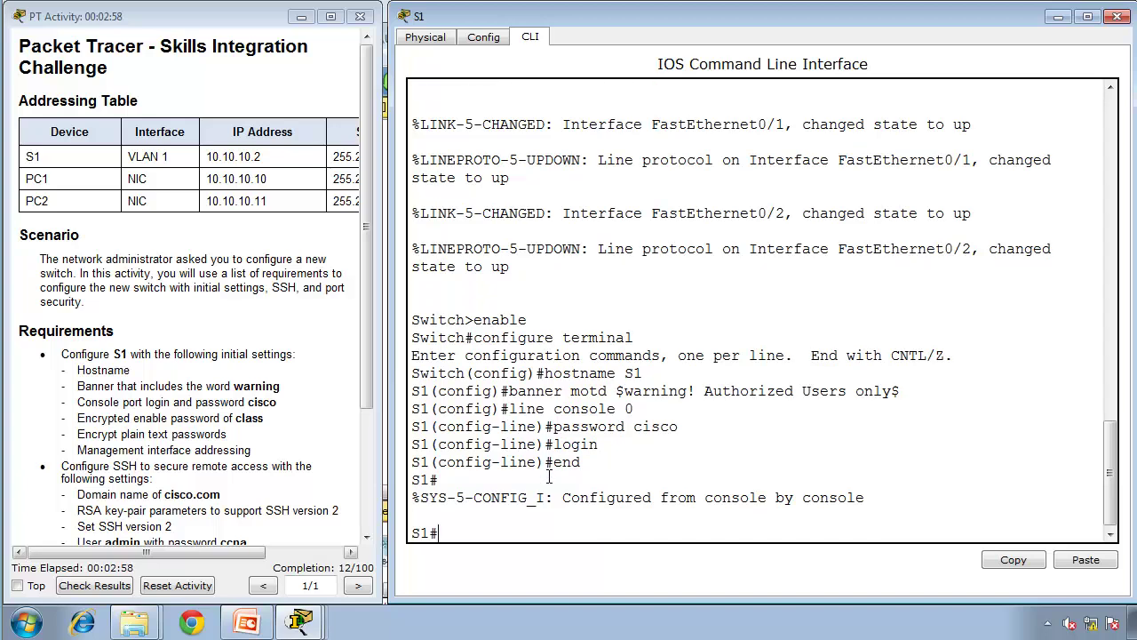
type("disable")
key("Return")
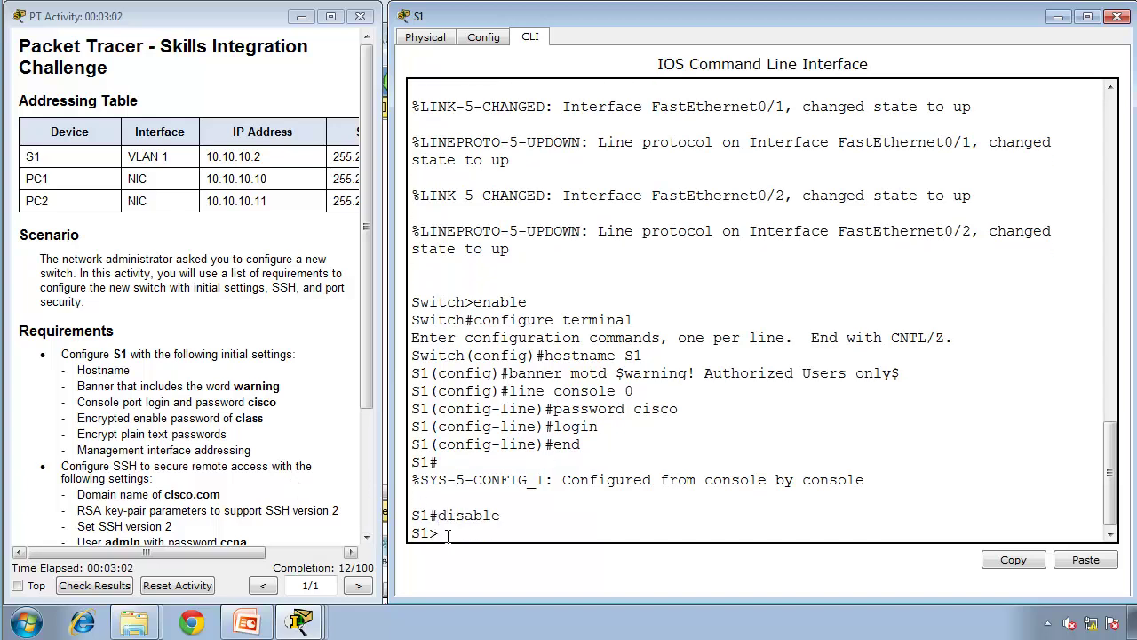
key("Return")
key("Return")
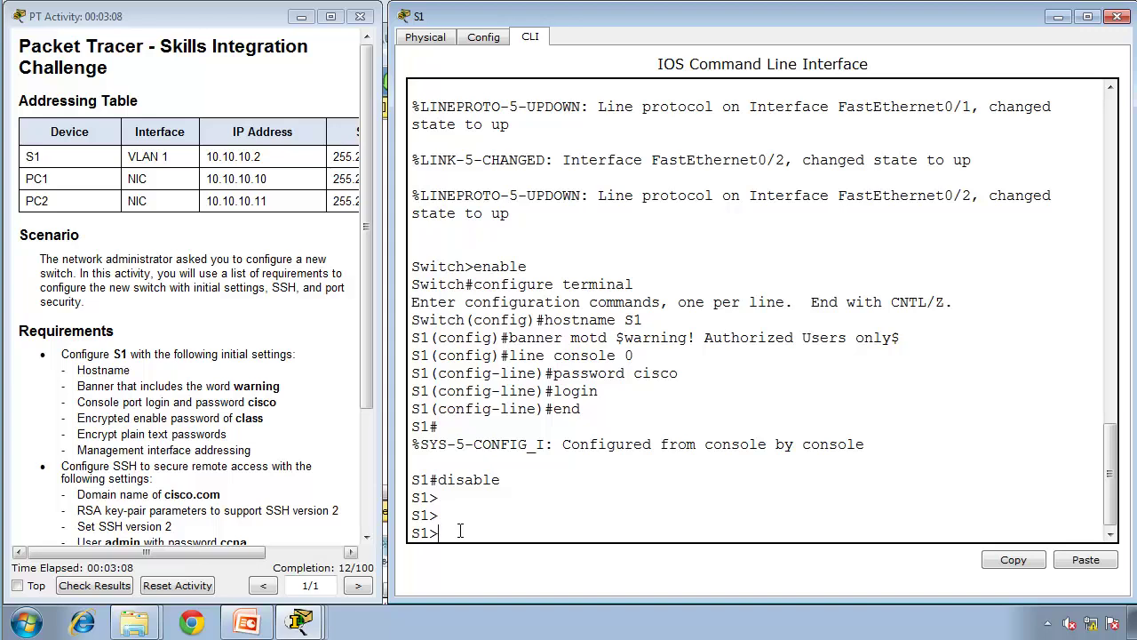
type("enable")
key("Return")
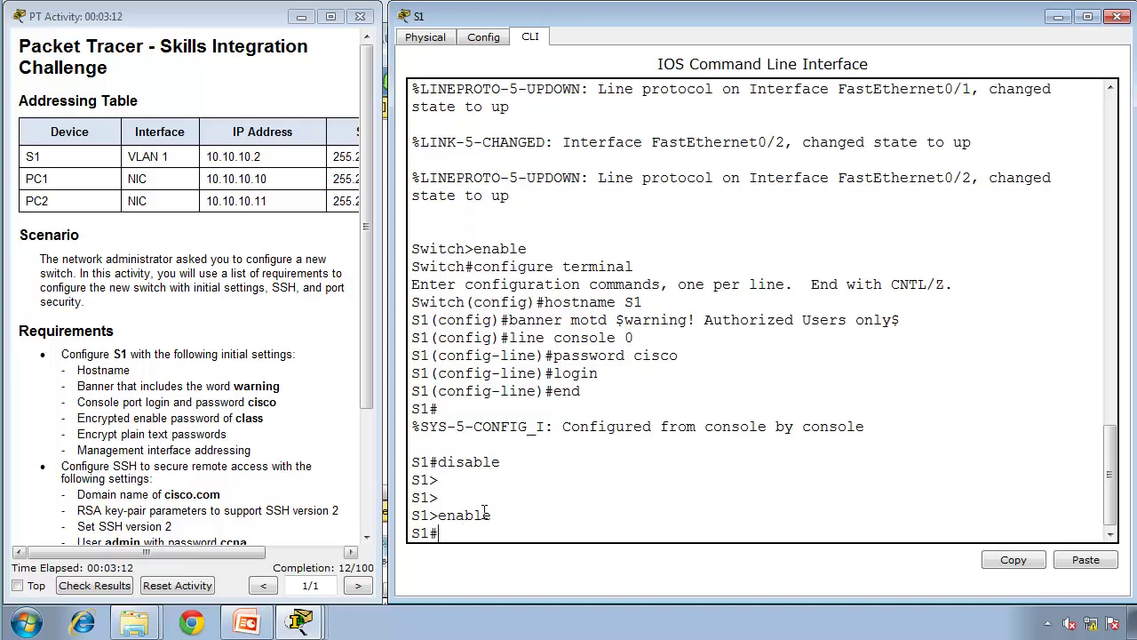
double_click(479, 514)
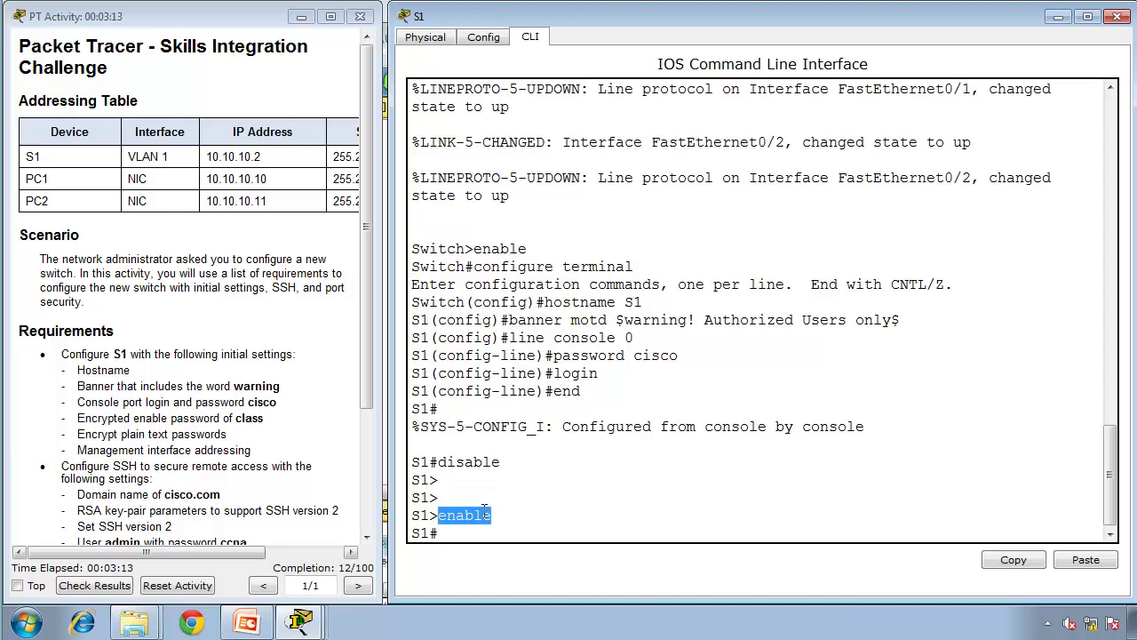
left_click(539, 532)
Step: Enter global configuration mode, correcting the misspelled configure terminal command
type("configuer ter")
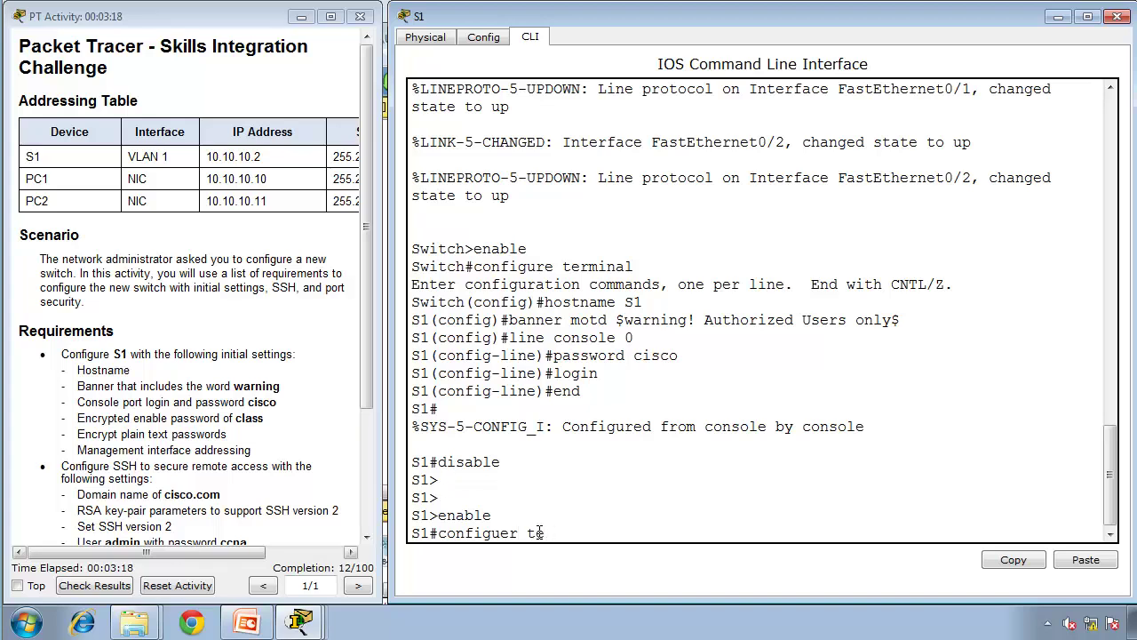
key("BackSpace")
key("BackSpace")
key("BackSpace")
key("BackSpace")
key("BackSpace")
key("BackSpace")
type("ure terminal")
key("Return")
Step: Check the Encrypted requirement and rework the typed enable secret into an enable password command
type("enable secret class")
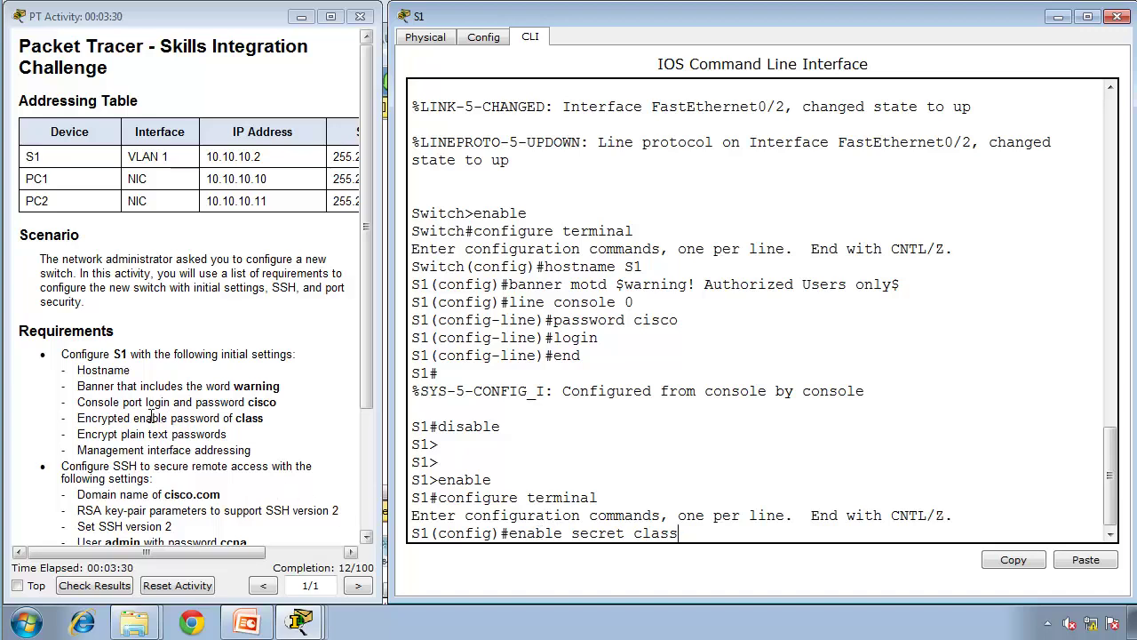
left_click(105, 418)
double_click(105, 418)
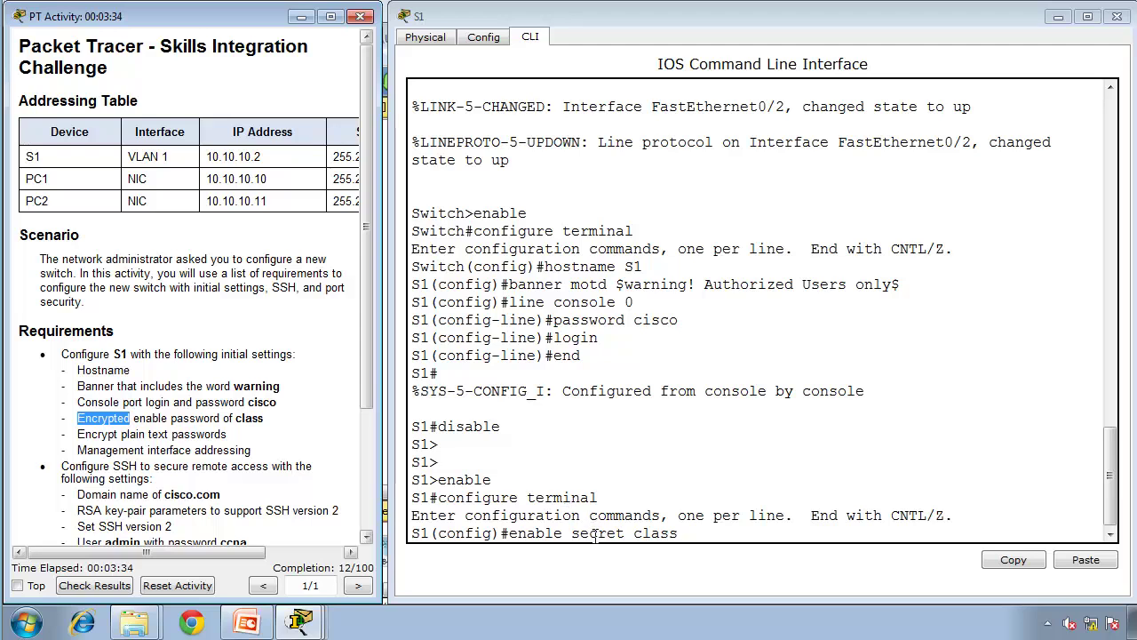
left_click(695, 537)
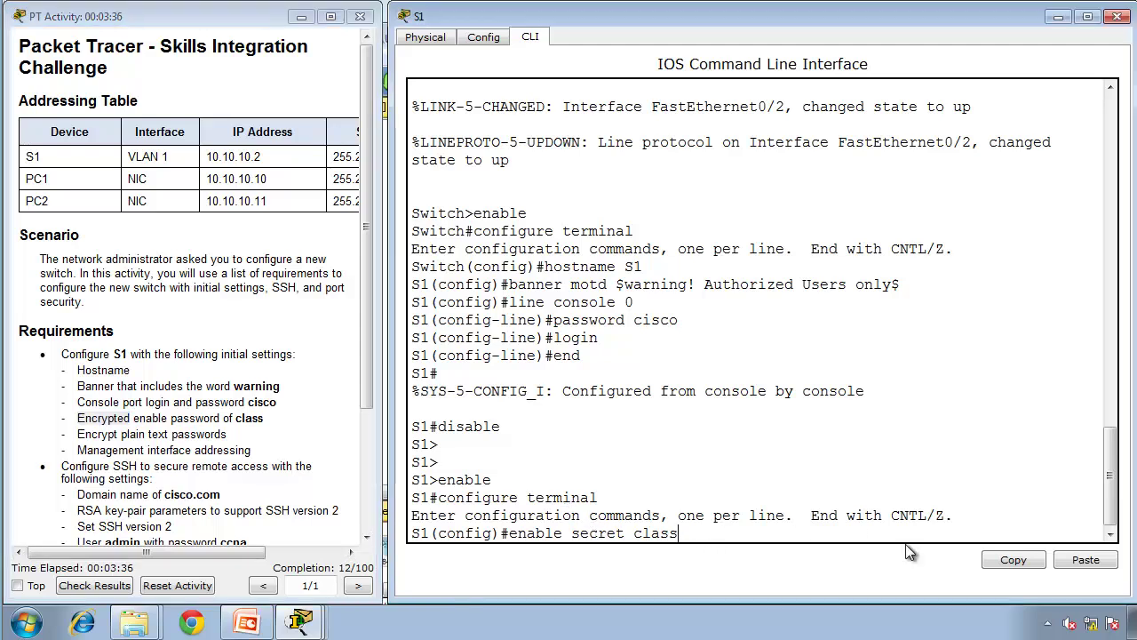
key("BackSpace")
key("BackSpace")
key("BackSpace")
key("BackSpace")
key("BackSpace")
key("BackSpace")
key("BackSpace")
key("BackSpace")
key("BackSpace")
key("BackSpace")
key("BackSpace")
key("BackSpace")
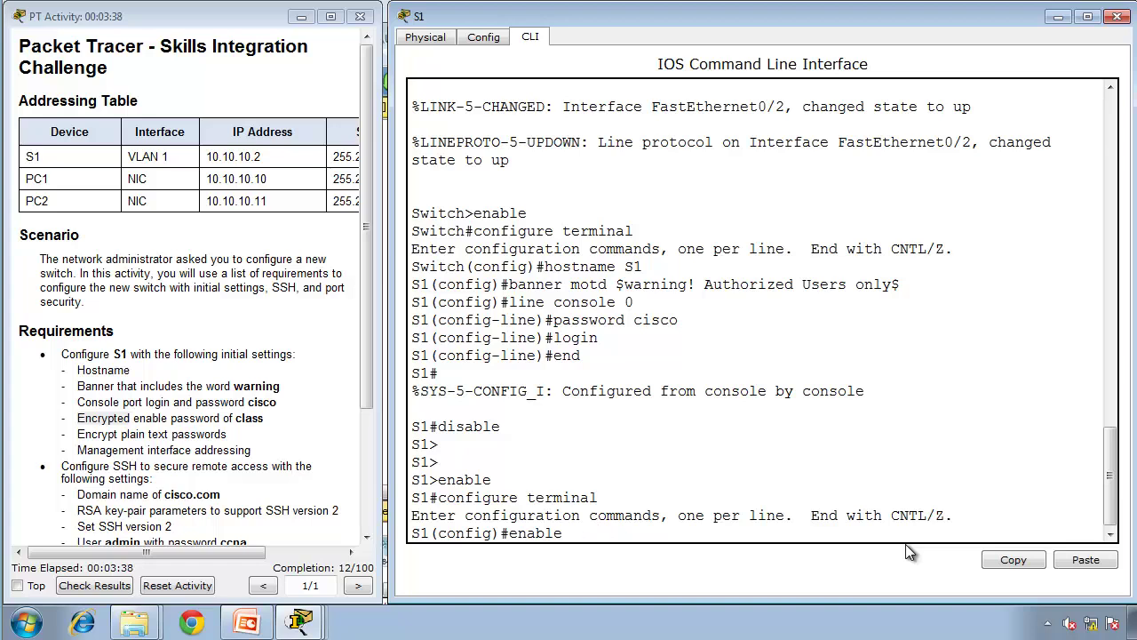
type("password cl")
type("ass")
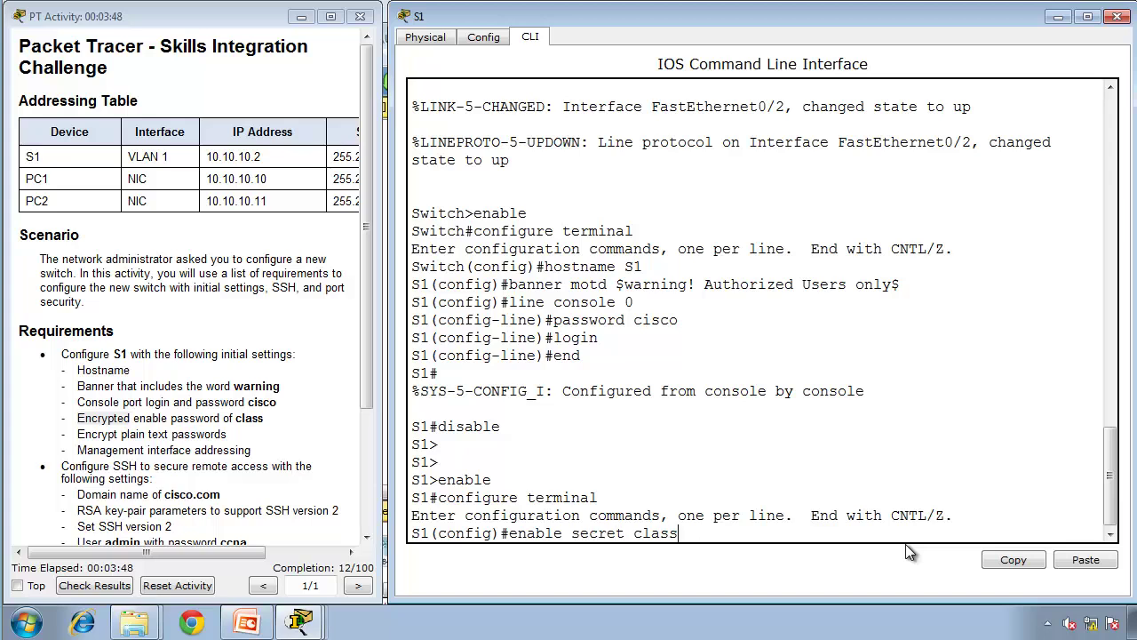
Step: Apply the enable password and turn on service password-encryption, reviewing the console and enable passwords
key("Return")
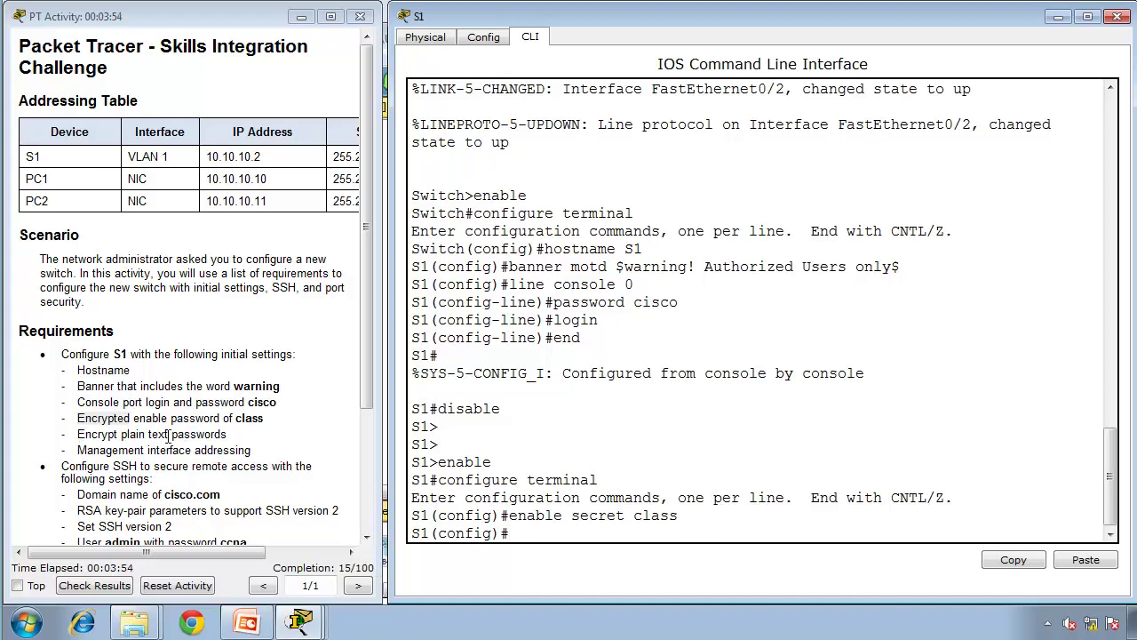
double_click(665, 303)
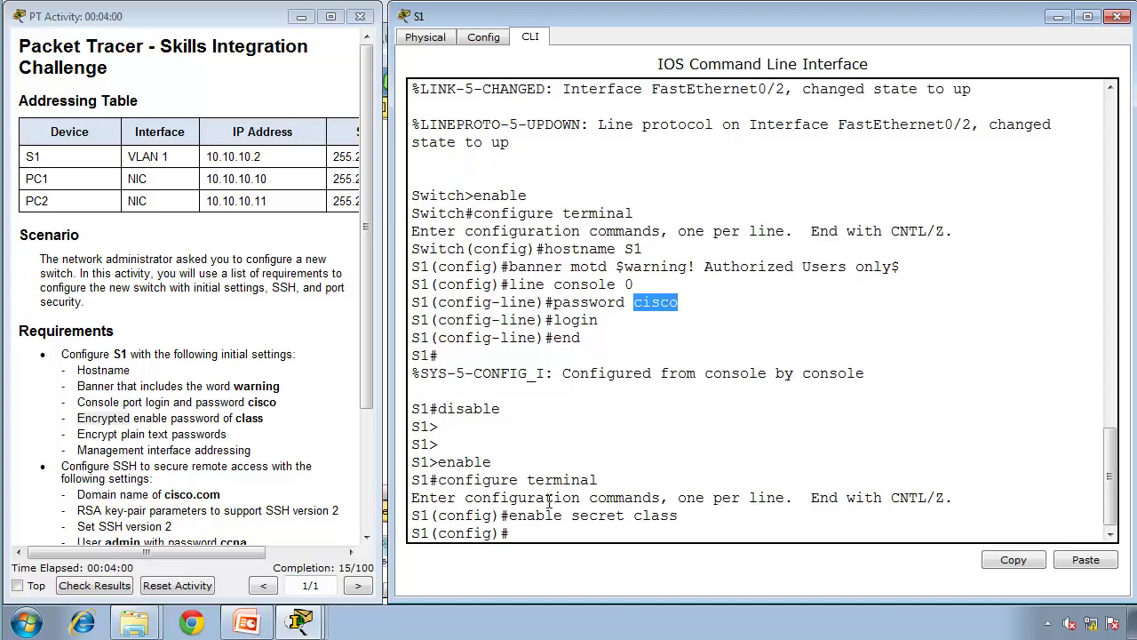
type("servic")
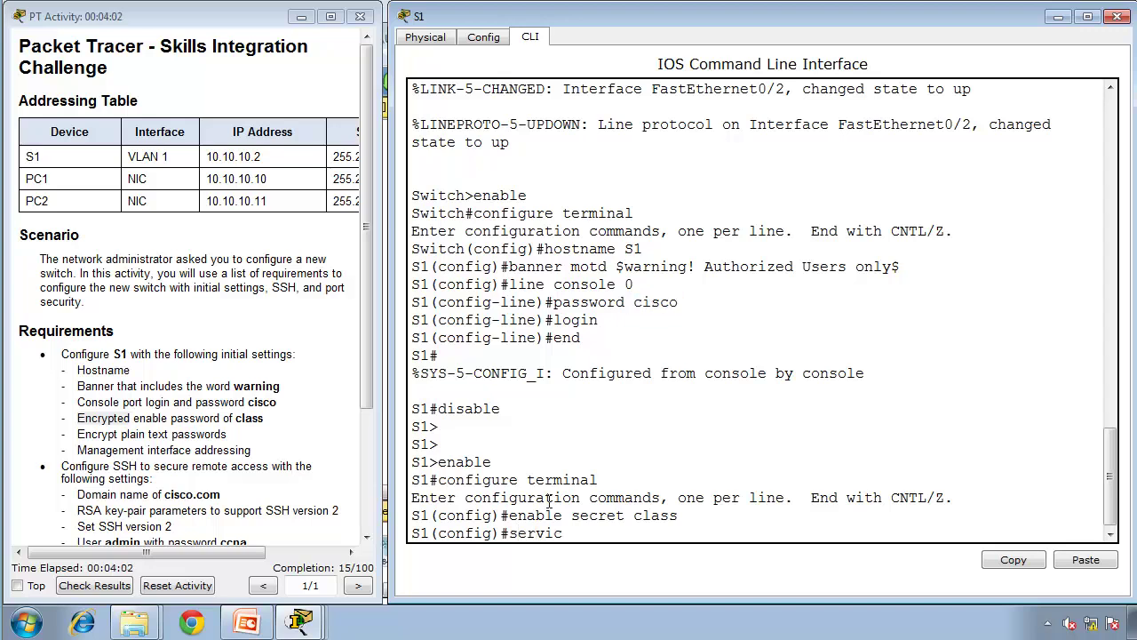
type("e password-encryption")
key("Return")
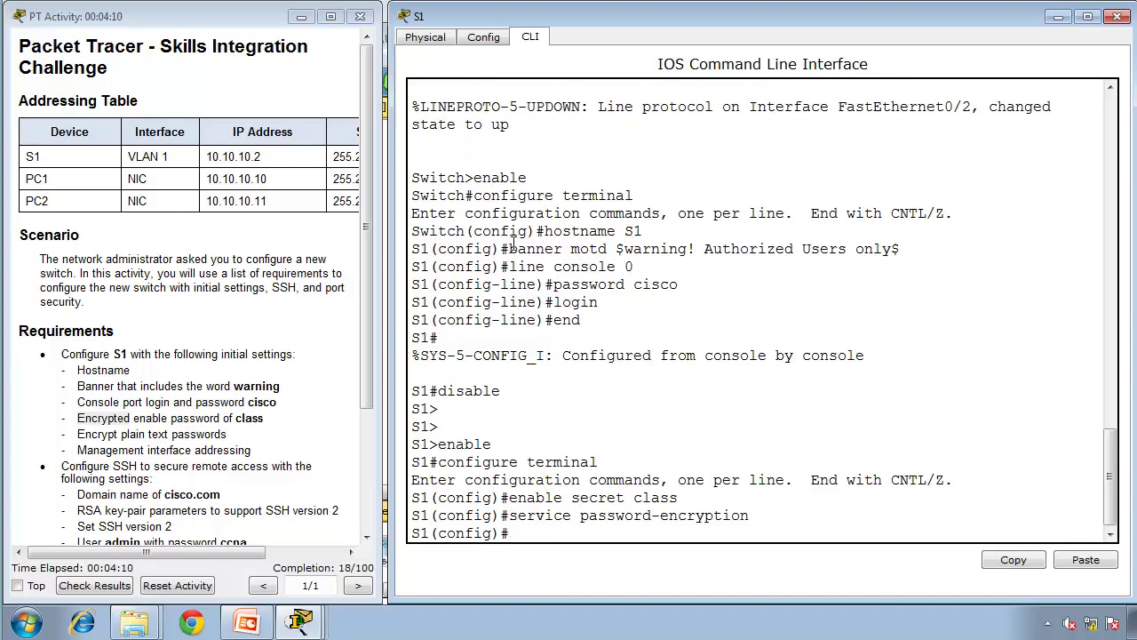
double_click(655, 286)
left_click(659, 498)
double_click(657, 497)
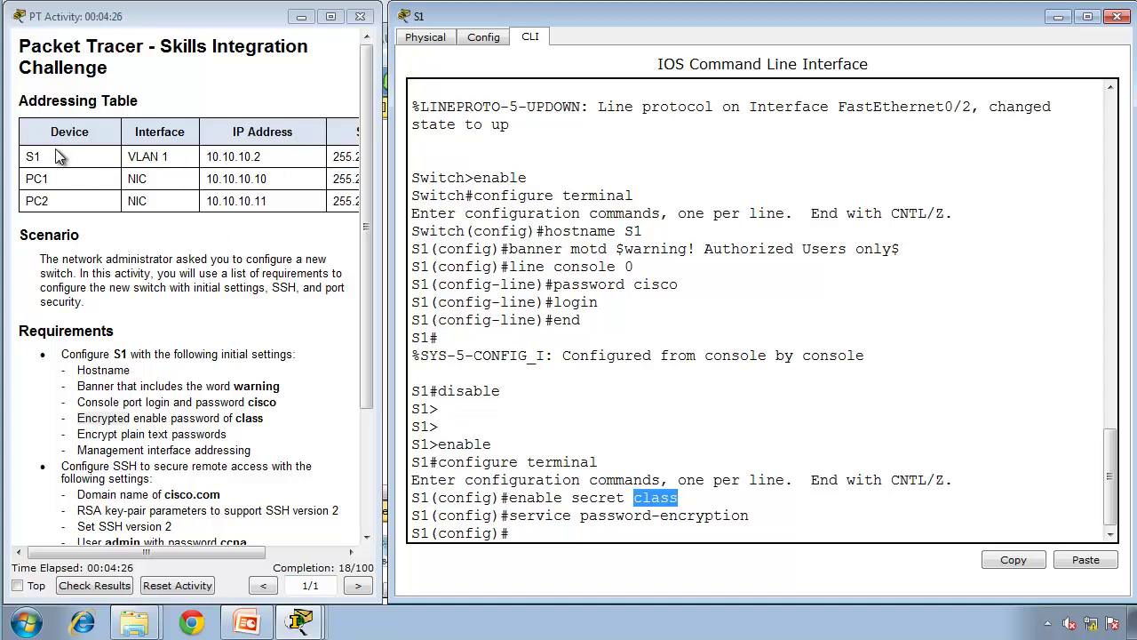
left_click(631, 424)
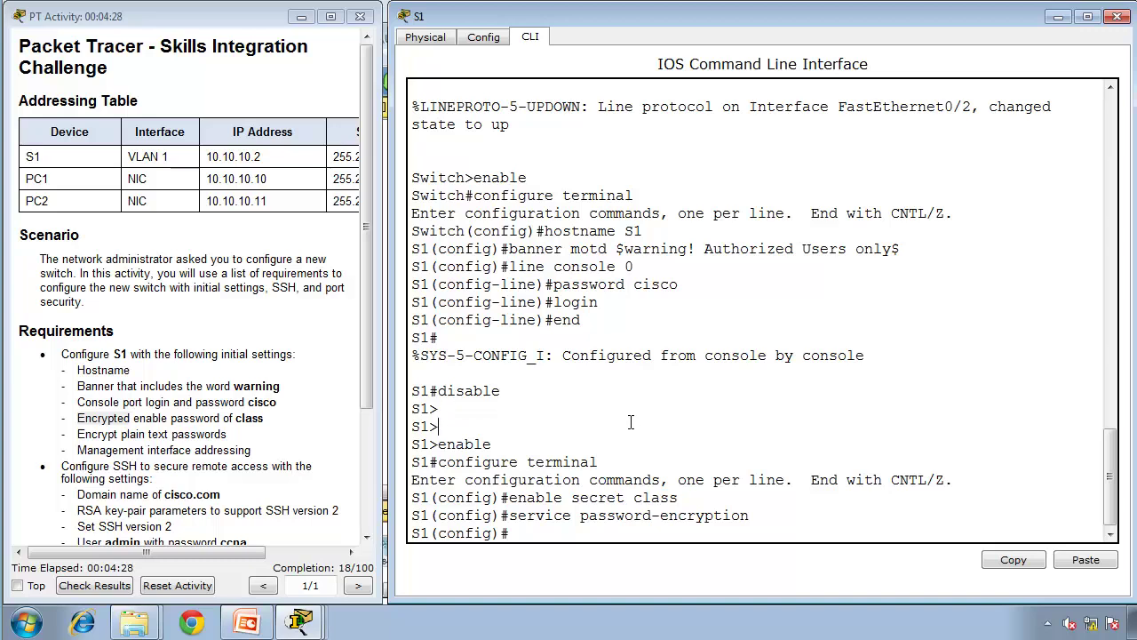
Step: Enter interface VLAN 1 and assign it 10.10.10.2 255.255.255.0
type("interrf")
type("face")
type(" valn")
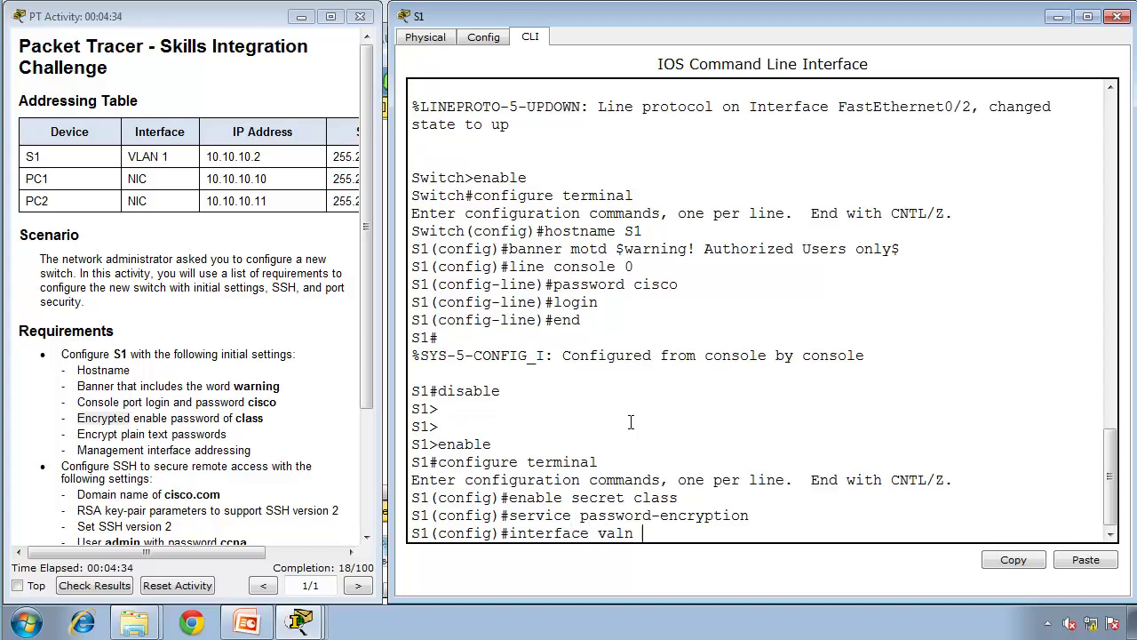
key("BackSpace")
key("BackSpace")
type("lan 1")
key("Return")
type("ip address 10.10.10.2")
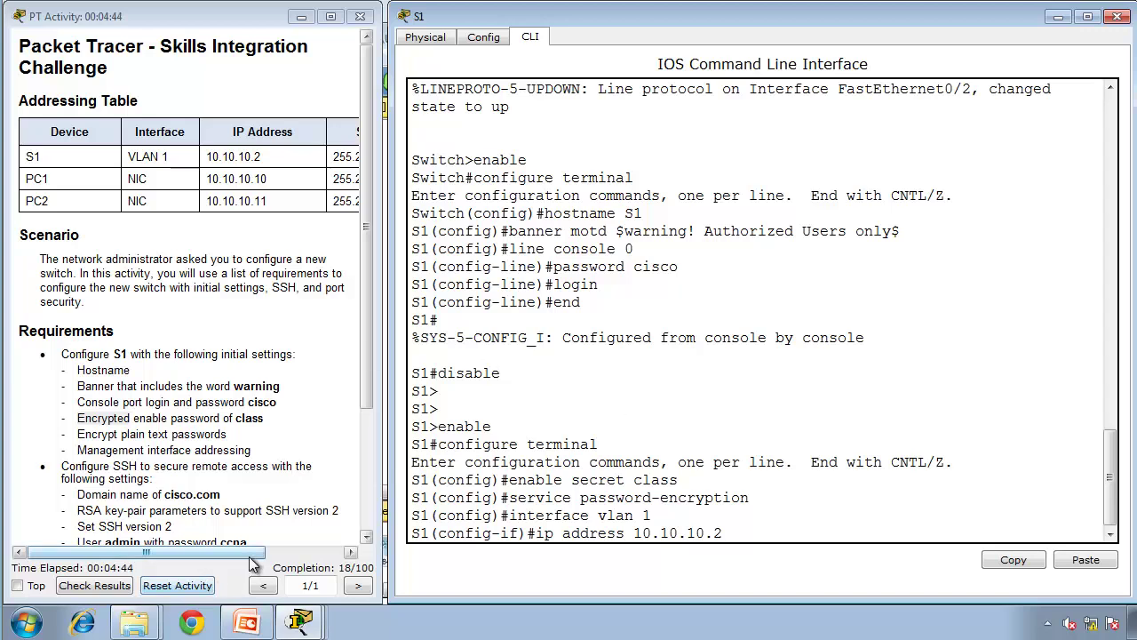
left_click_drag(256, 552, 477, 548)
left_click(917, 530)
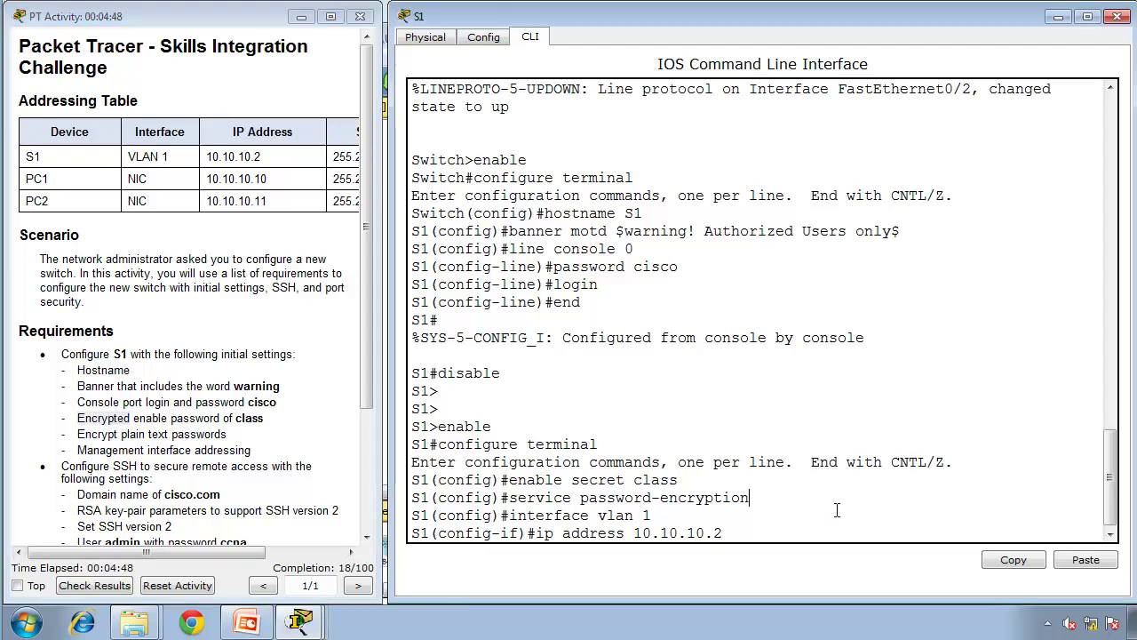
type("255.255.255.0")
key("Return")
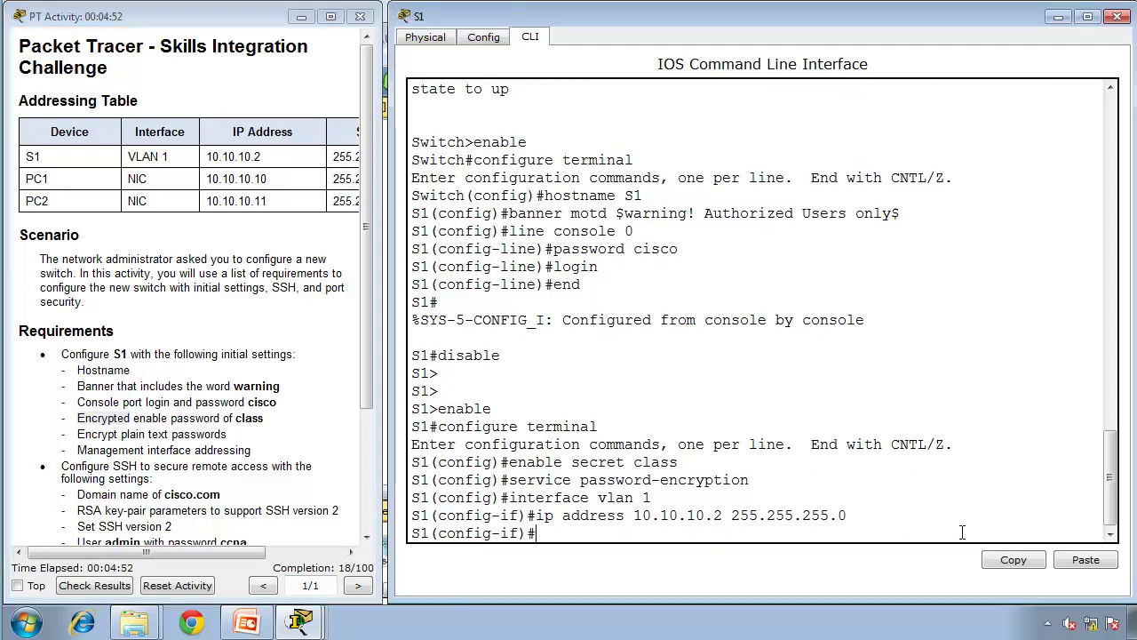
Step: Bring VLAN 1 up with no shutdown, return to privileged mode, and run show ip interface brief
type("no shutdown")
key("Return")
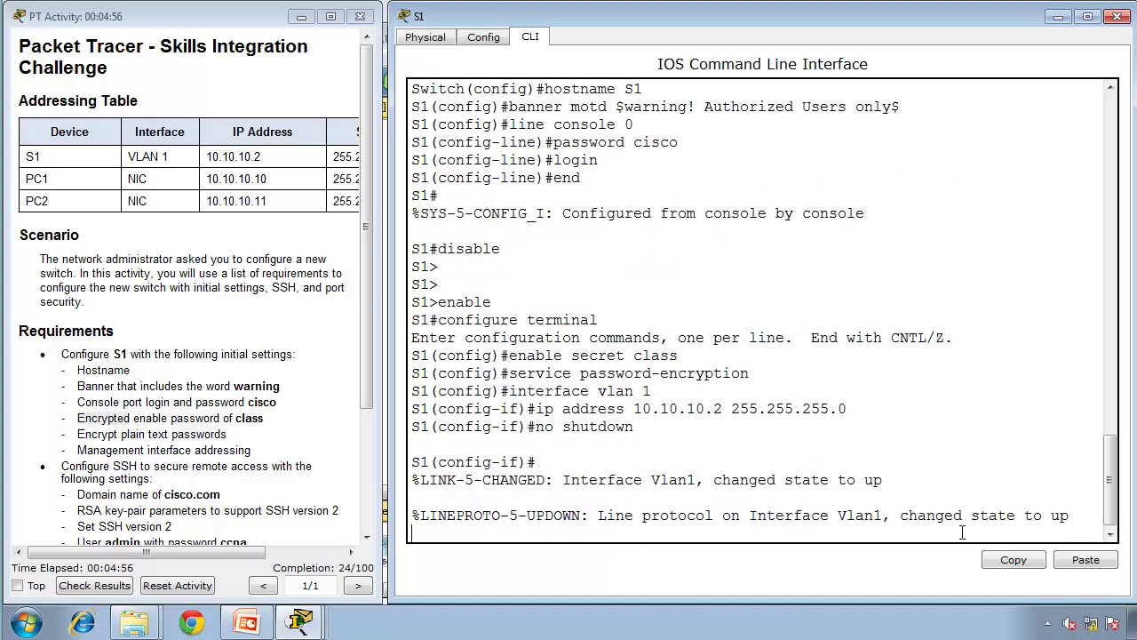
key("Return")
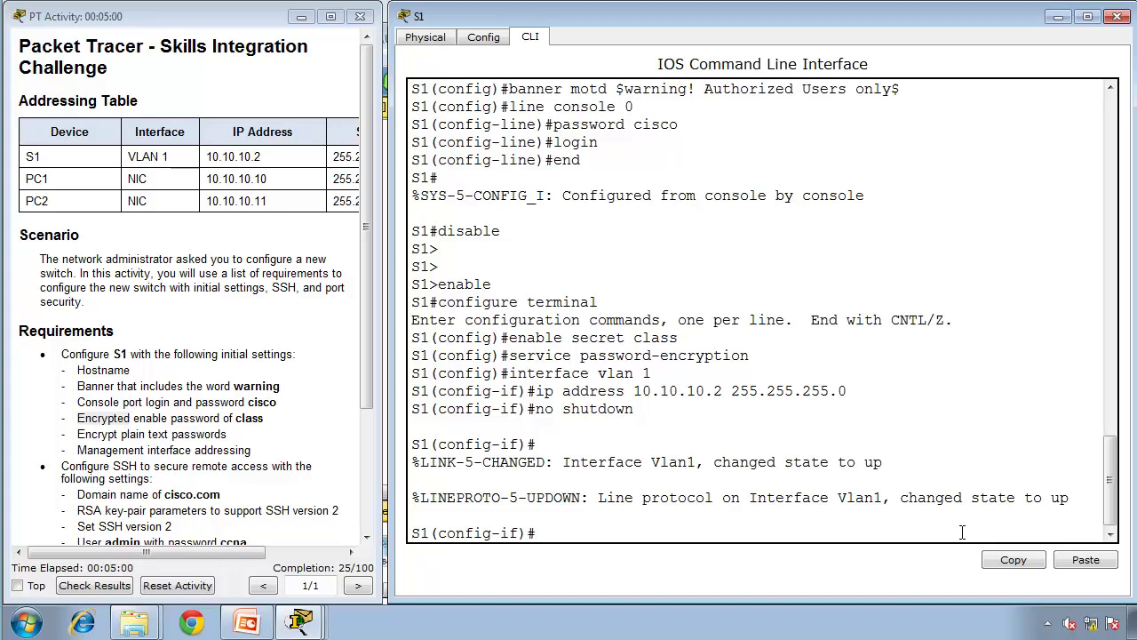
type("end")
key("Return")
key("Return")
type("show ip inter")
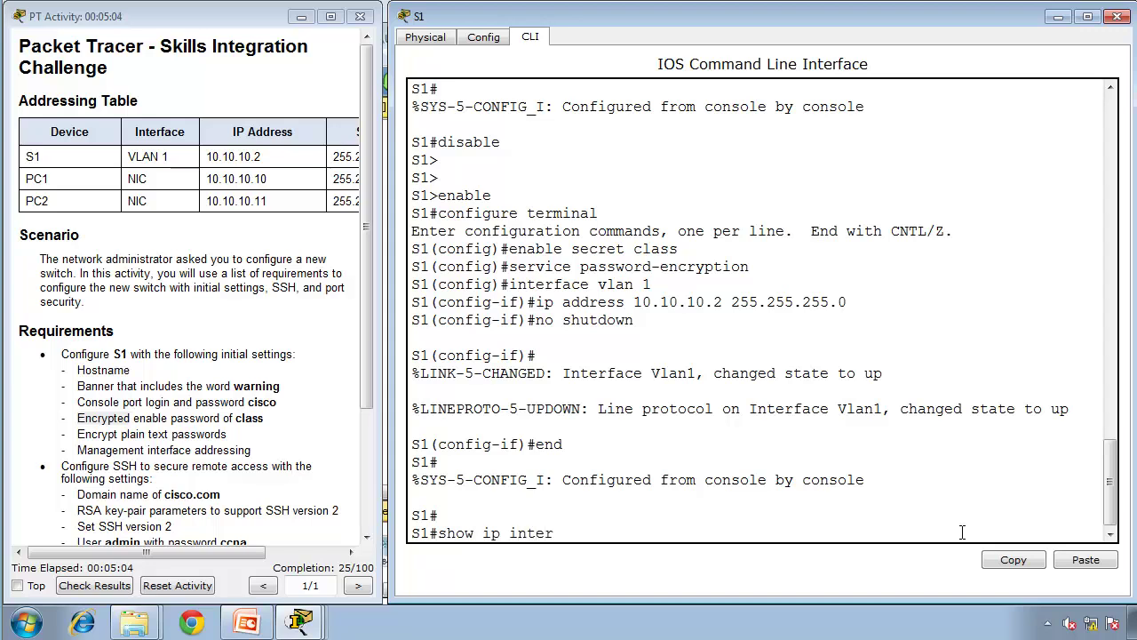
type("face brief")
key("Return")
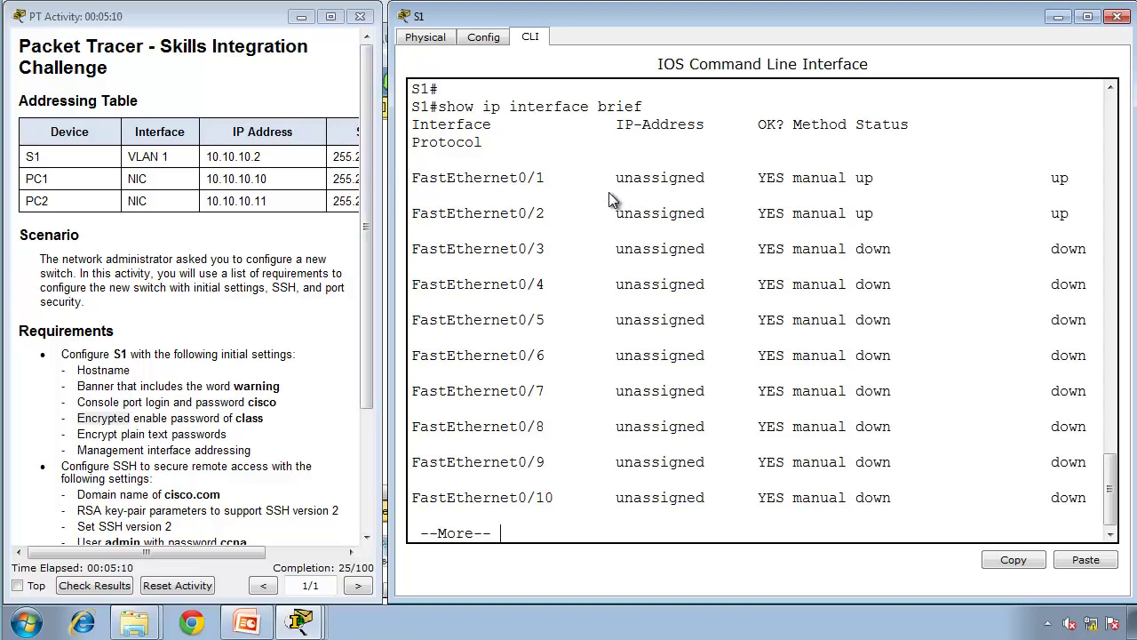
Step: Check FastEthernet0/1's status, page to the remaining interfaces, and confirm Vlan1 at 10.10.10.2
left_click_drag(583, 148, 414, 182)
left_click(402, 183)
key("space")
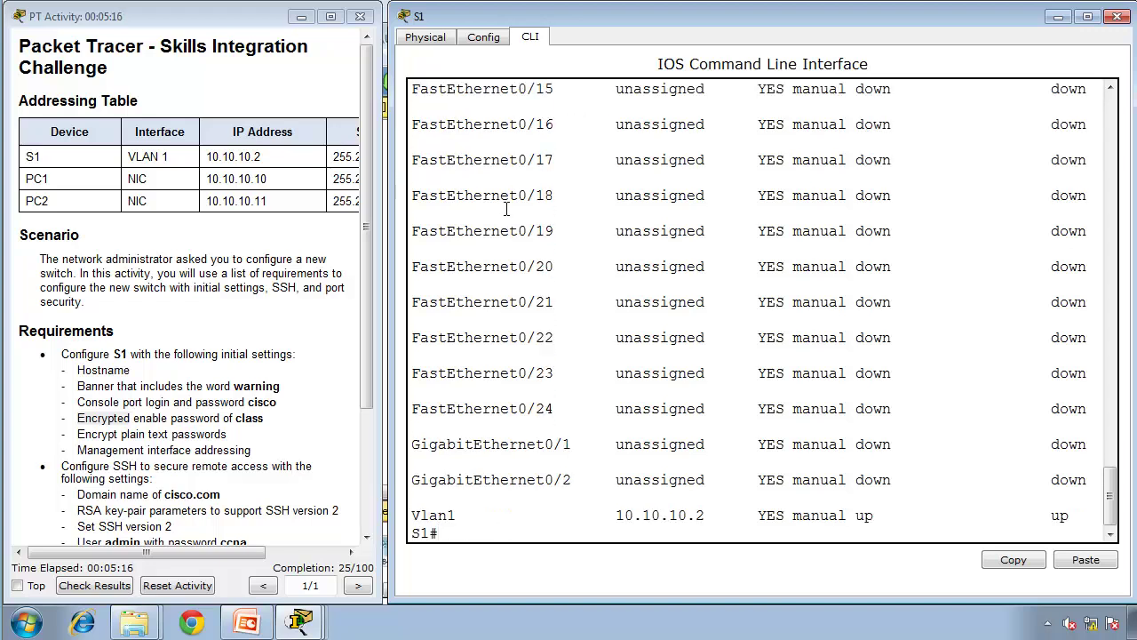
double_click(455, 515)
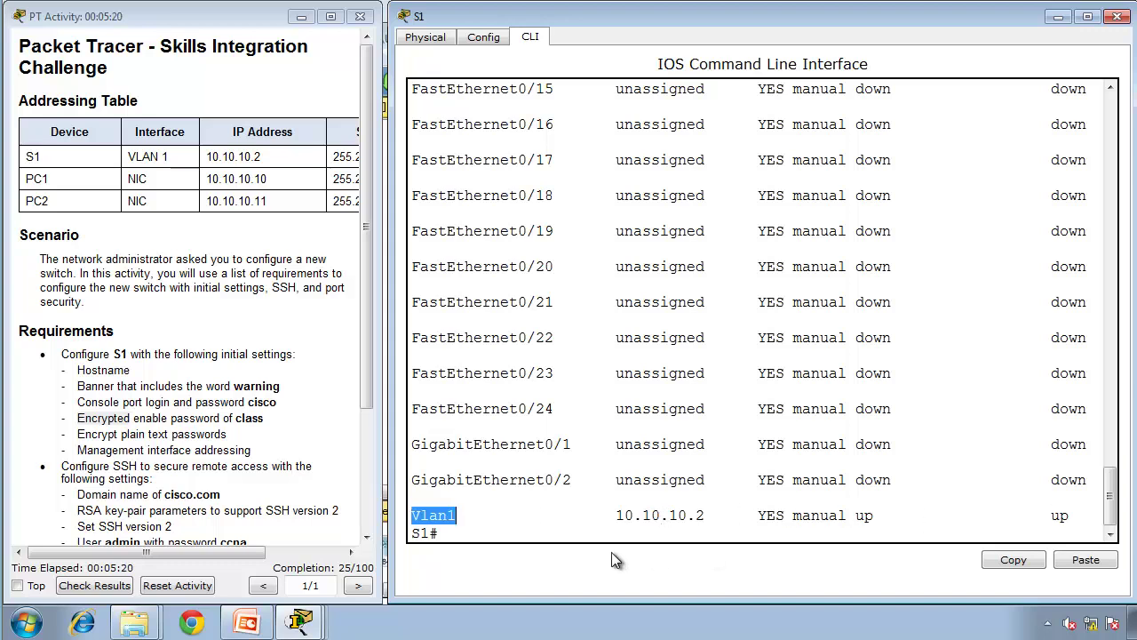
left_click(640, 506)
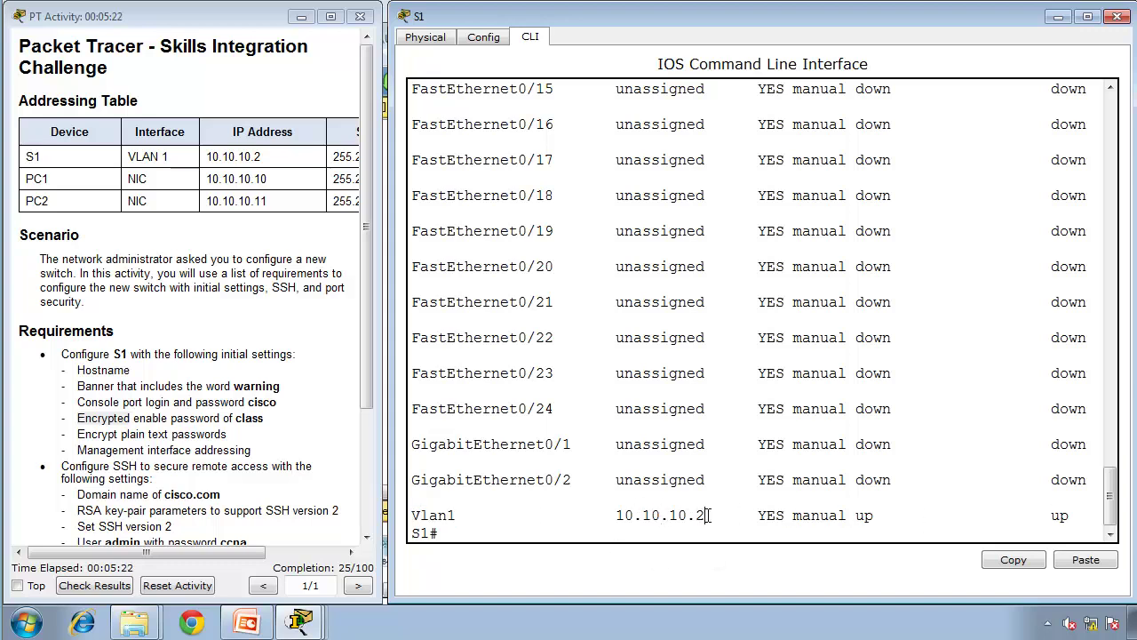
left_click_drag(708, 515, 613, 516)
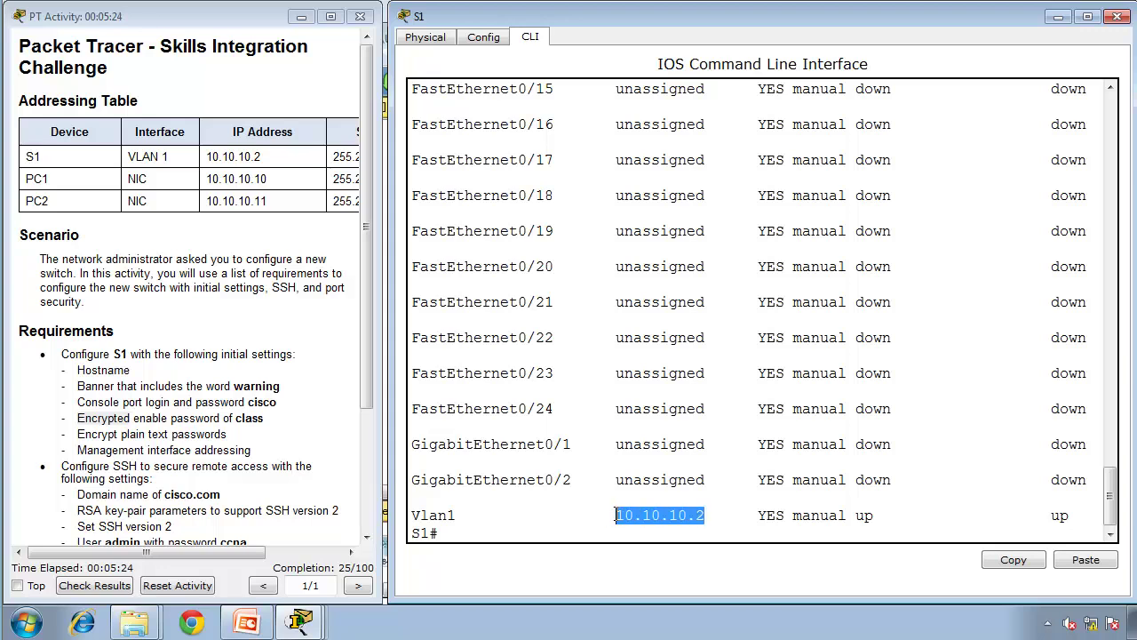
left_click(709, 516)
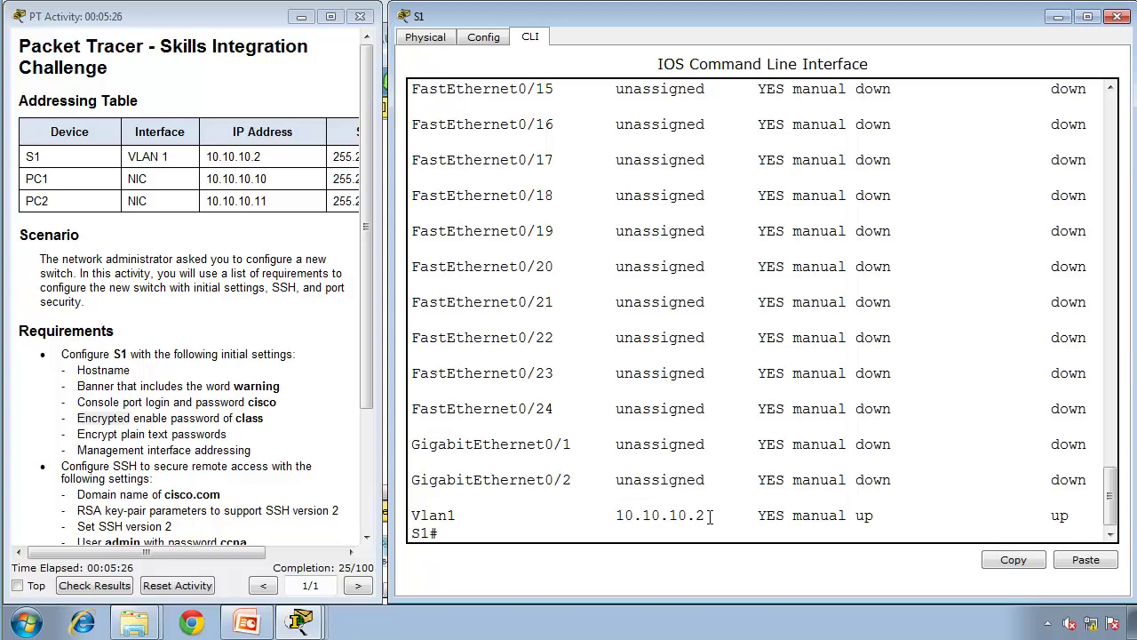
left_click(168, 494)
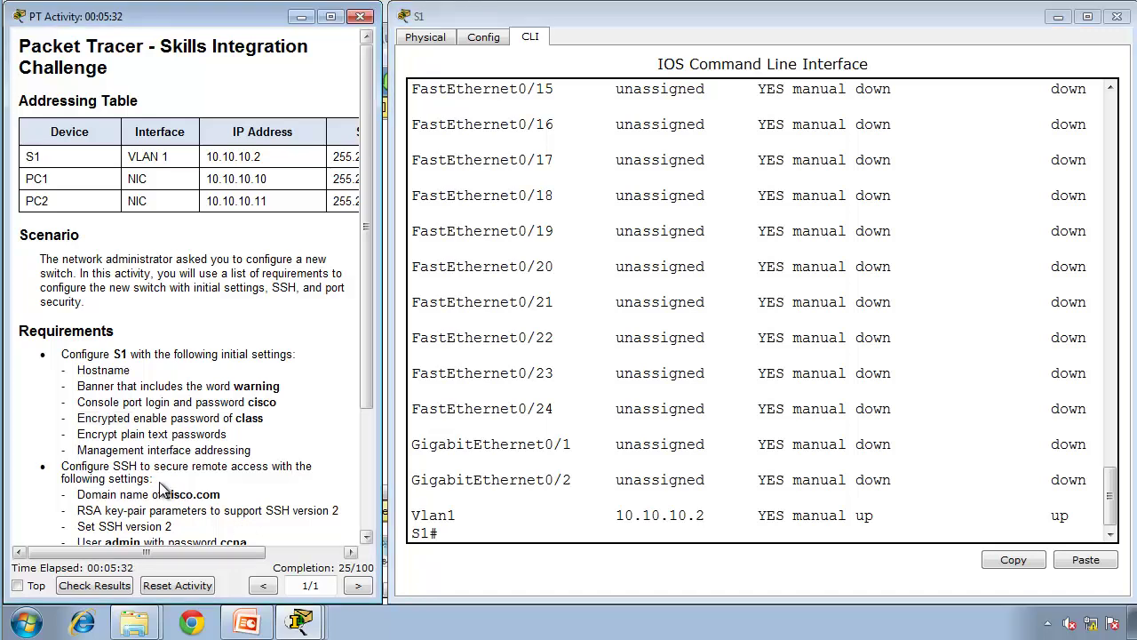
Step: Review the SSH and port-security requirements and enter global configuration mode on S1
left_click(367, 538)
left_click(367, 538)
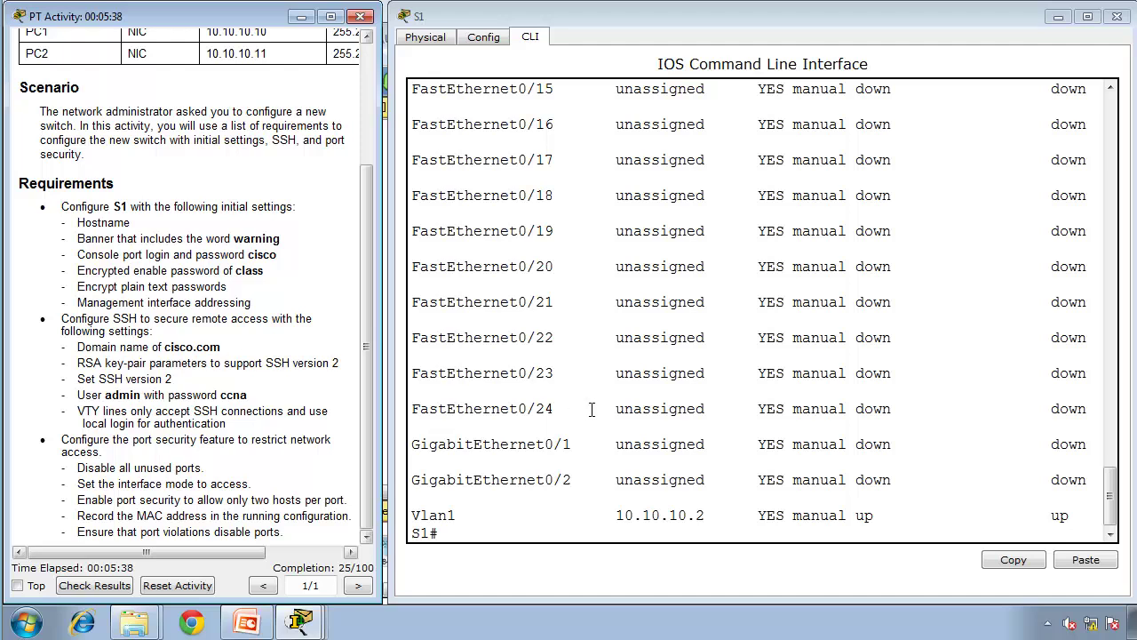
type("confi")
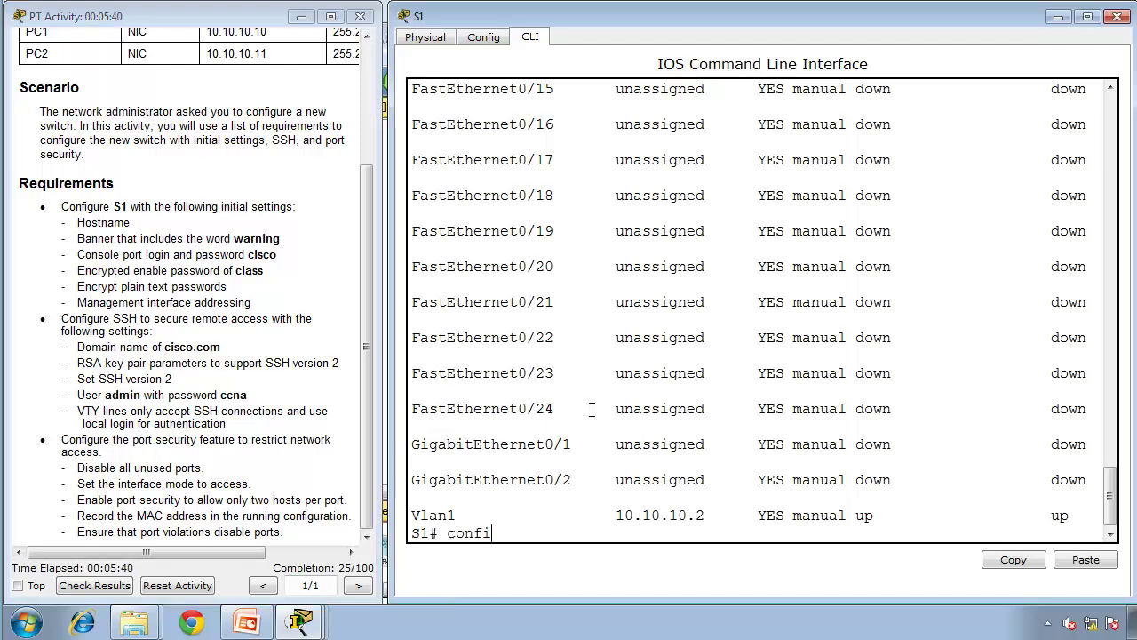
type("gure terminal")
key("Return")
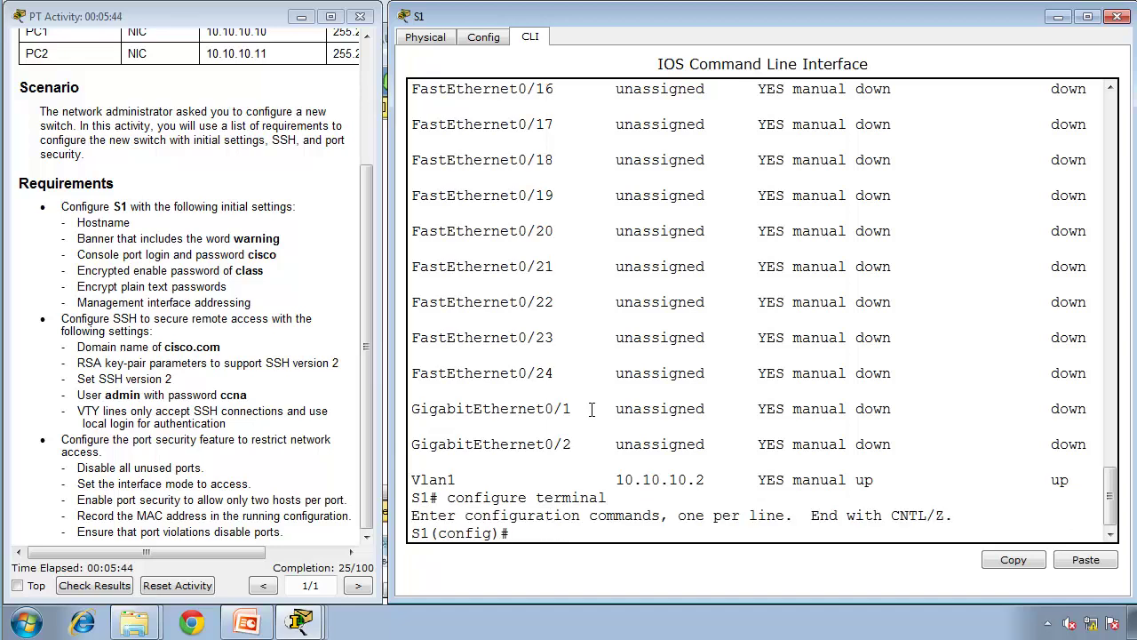
Step: Set the domain name to cisco.com and attempt ip ssh version 2
type("ip domain-name ")
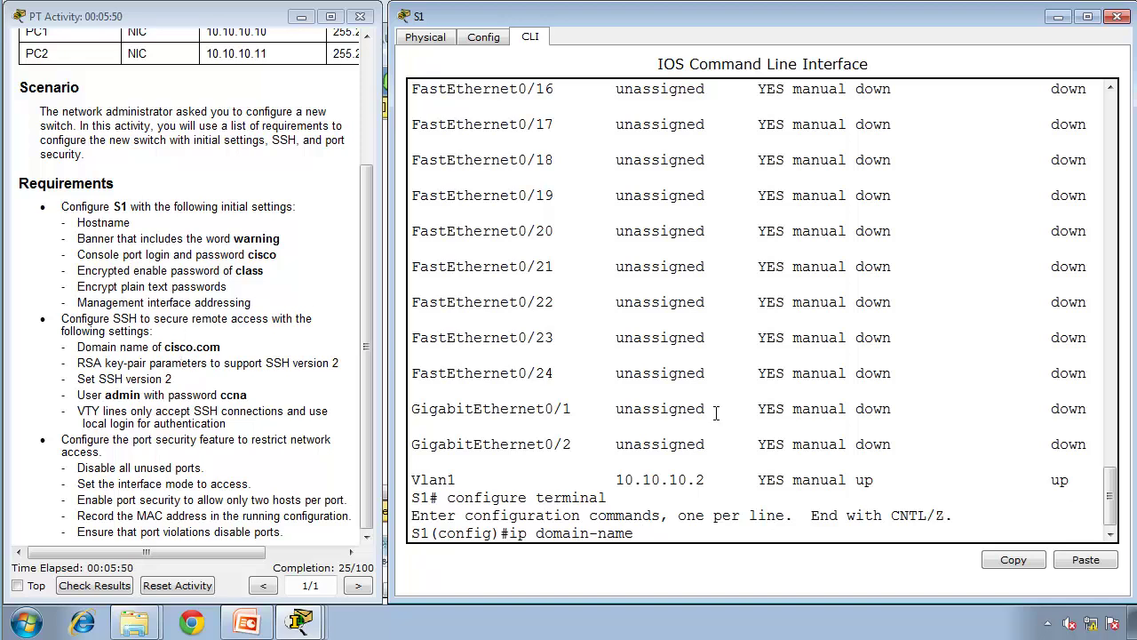
type("cisco.com")
key("Return")
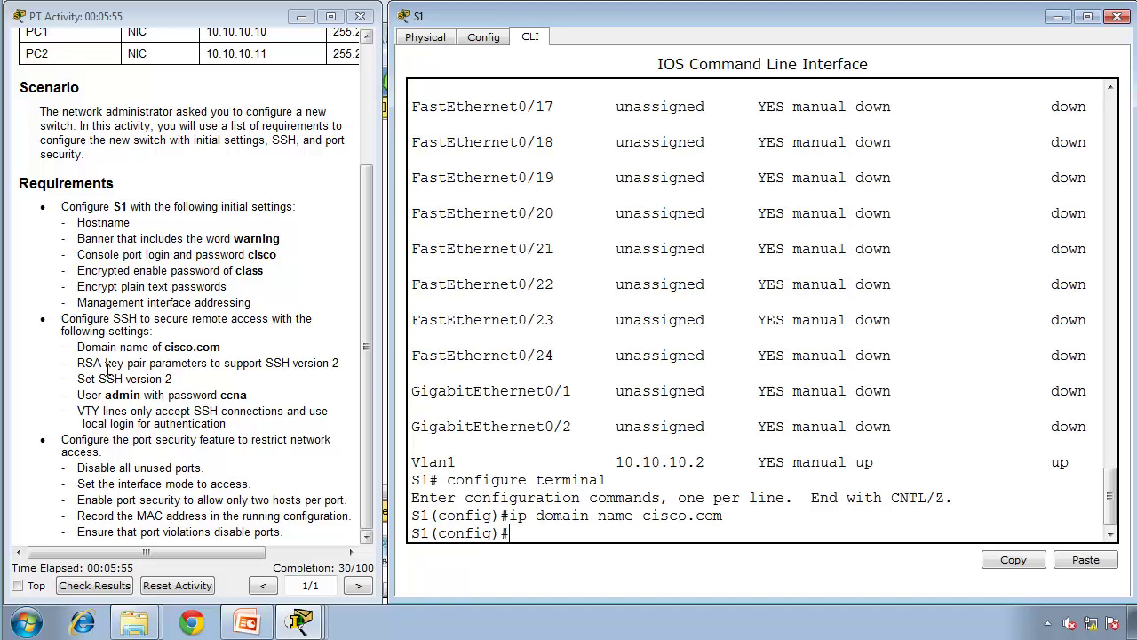
type("ip ssh version 2")
key("Return")
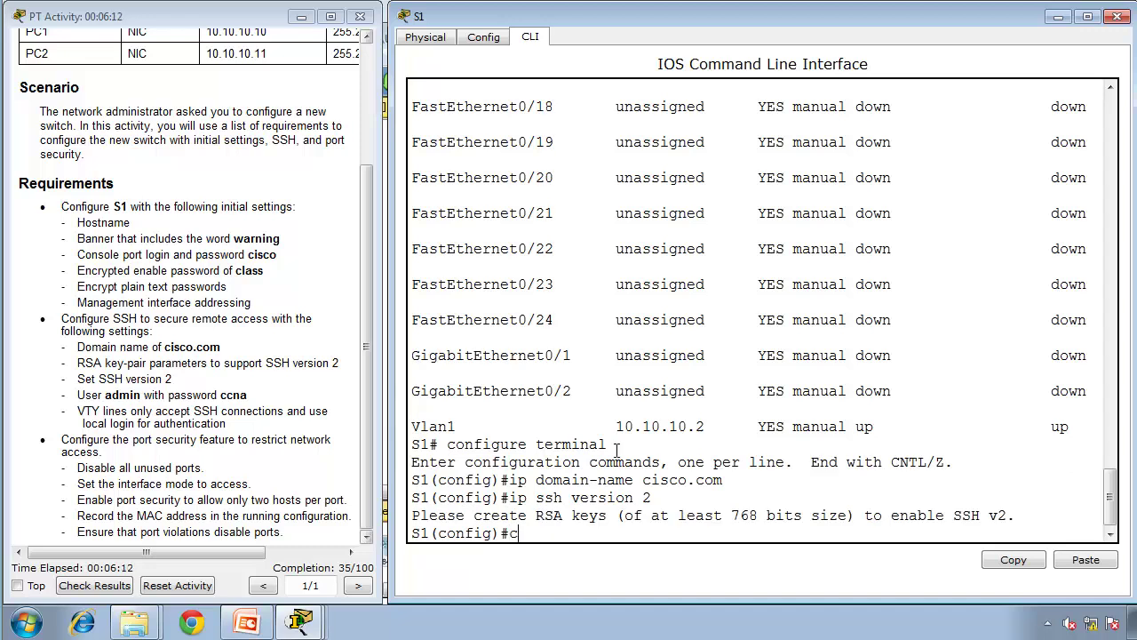
Step: Generate RSA keys on S1 with a 1024-bit modulus
type("rypto key generate rsa")
key("Return")
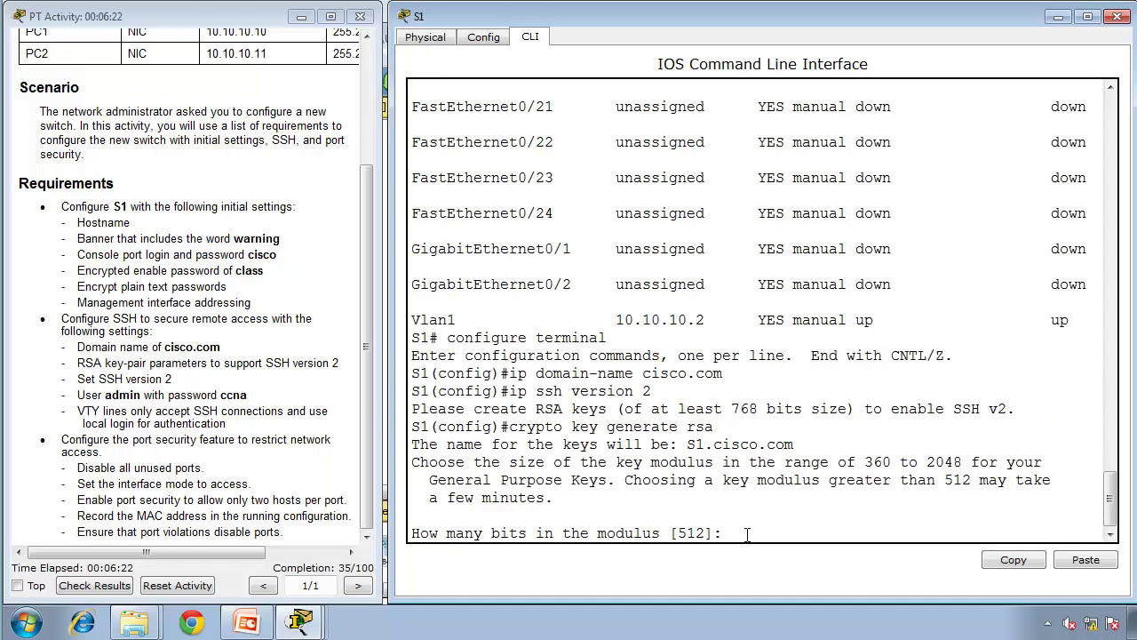
type("1024")
key("Return")
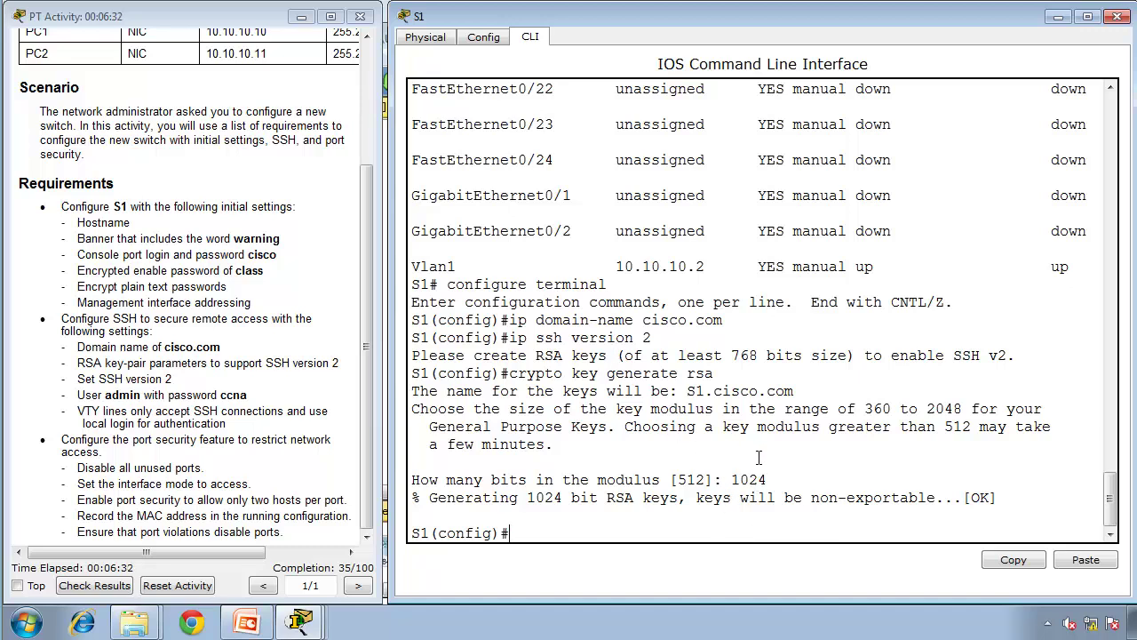
Step: Enable SSH version 2 with ip ssh version 2
type("ip ssh version 2")
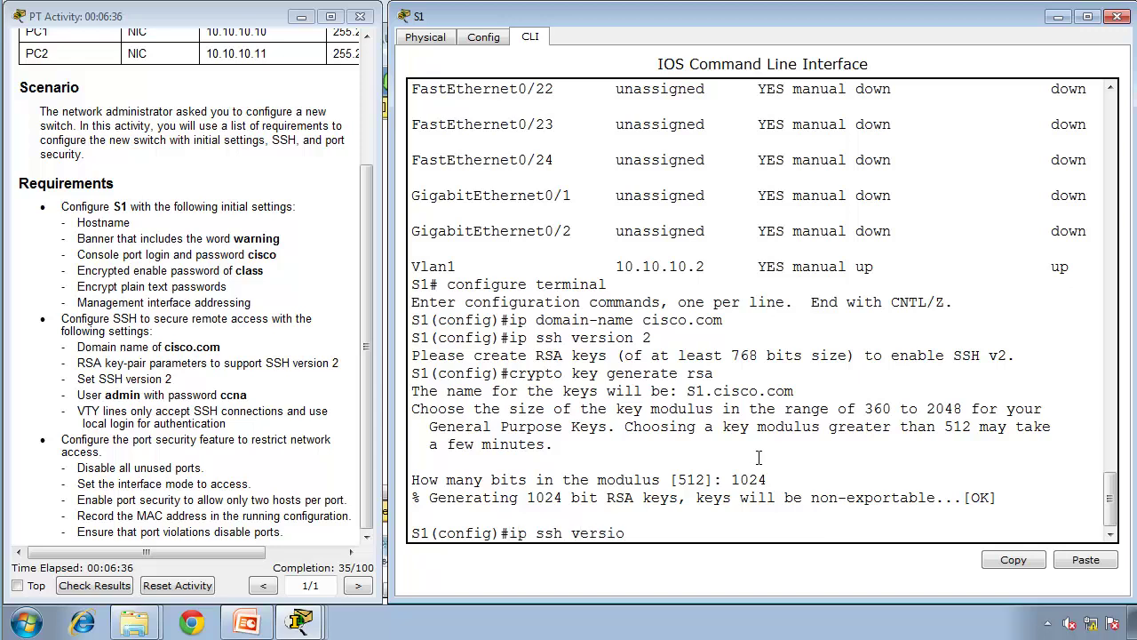
key("Return")
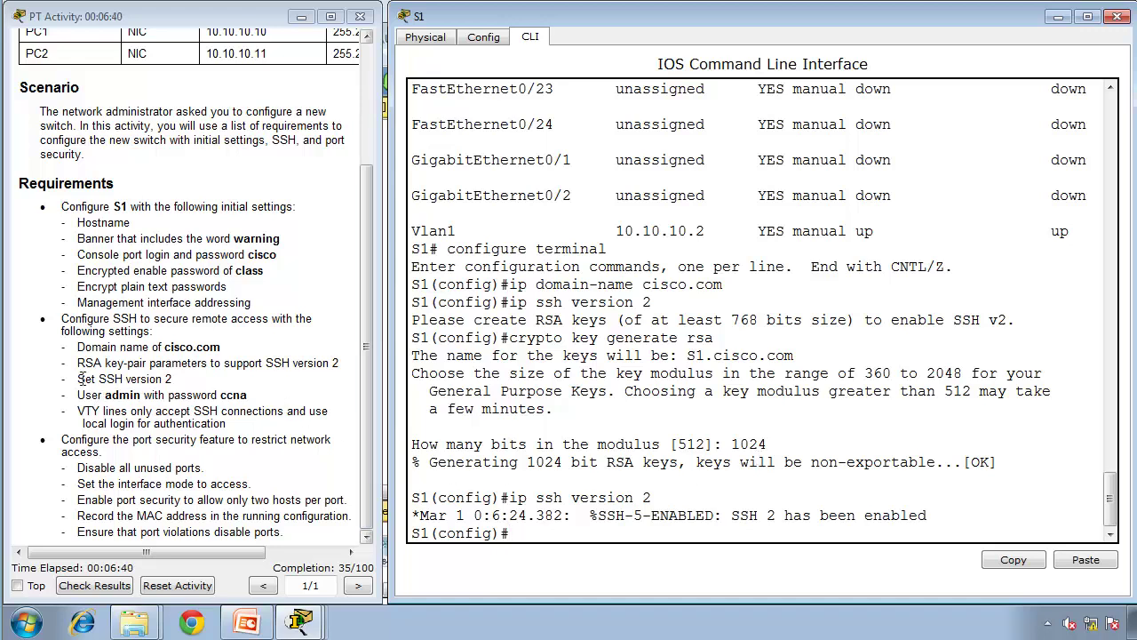
Step: Create the local user admin with its password on S1
left_click_drag(172, 380, 331, 364)
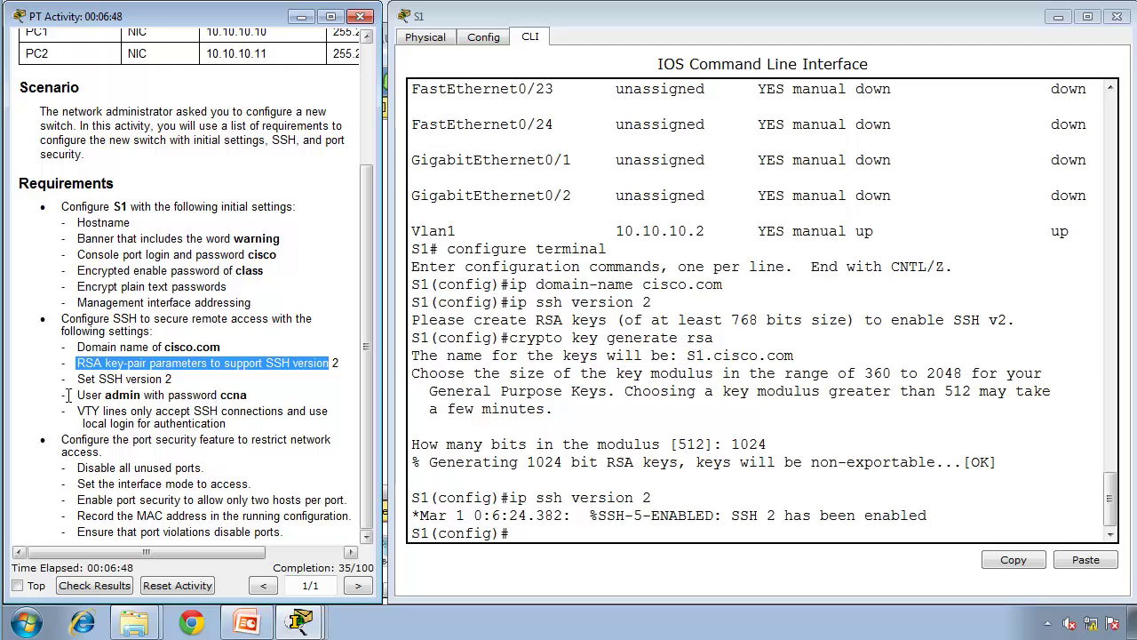
left_click_drag(73, 394, 190, 410)
left_click(189, 411)
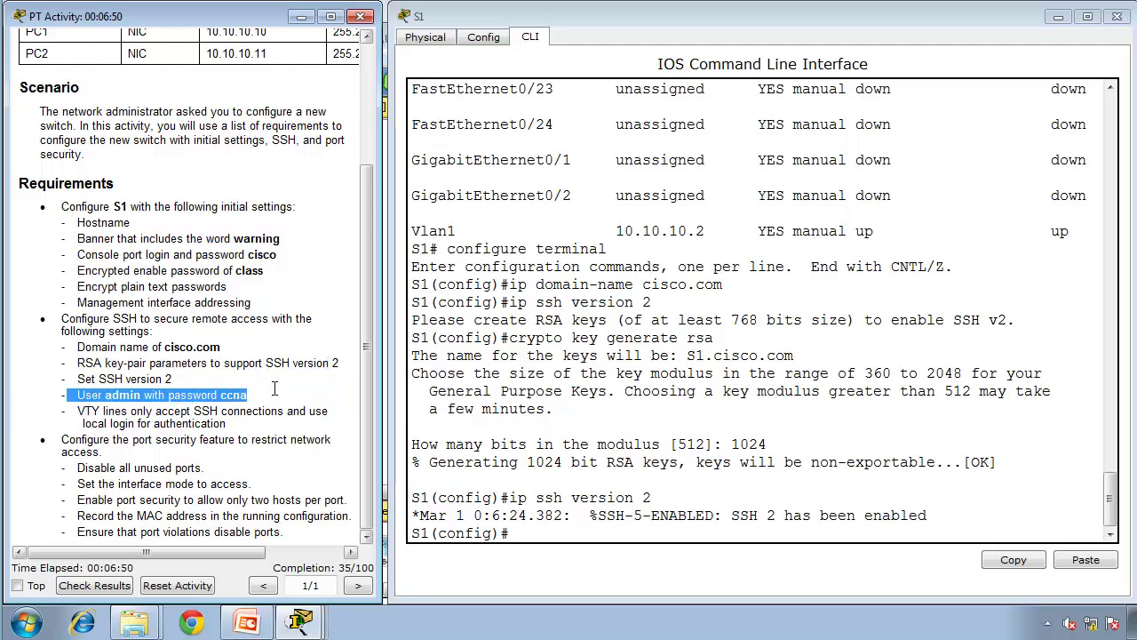
left_click(645, 475)
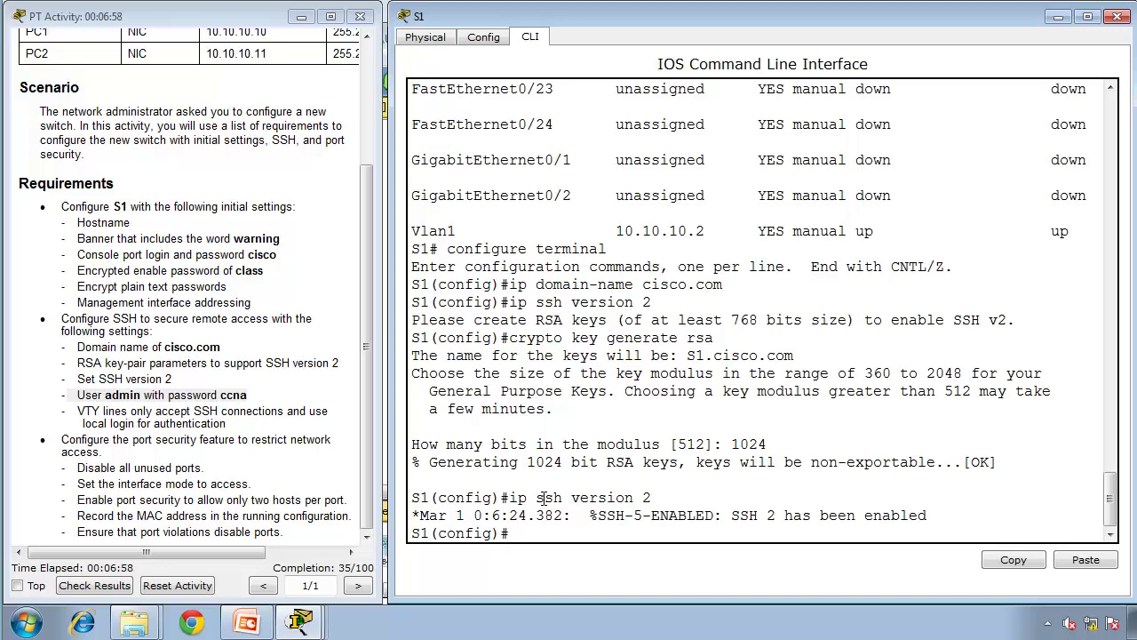
type("username")
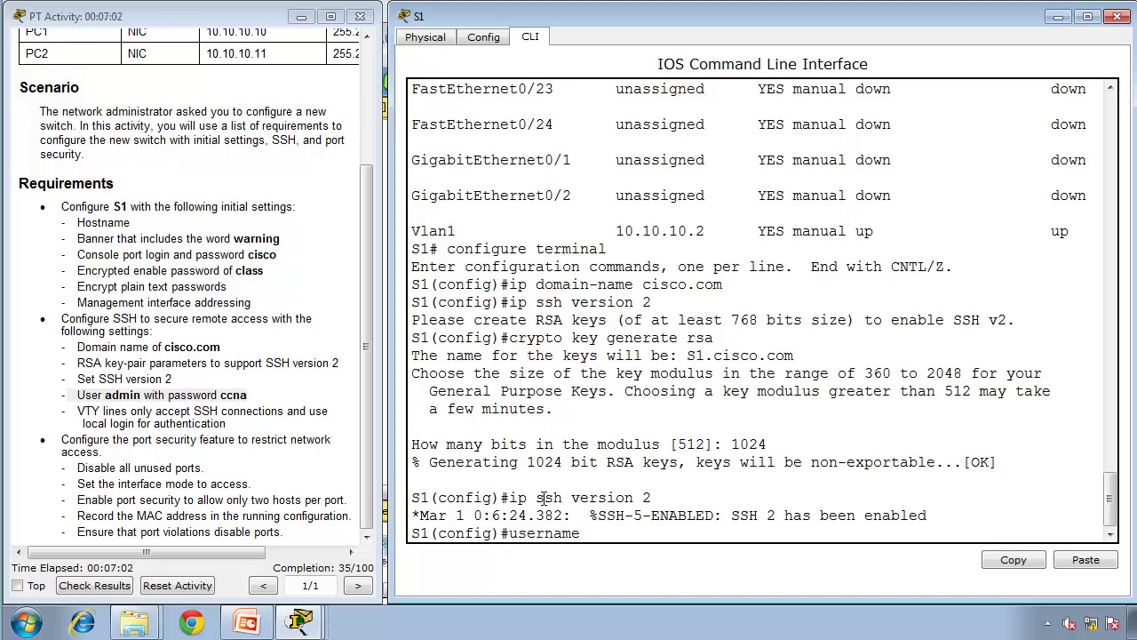
type(" admin password cisc")
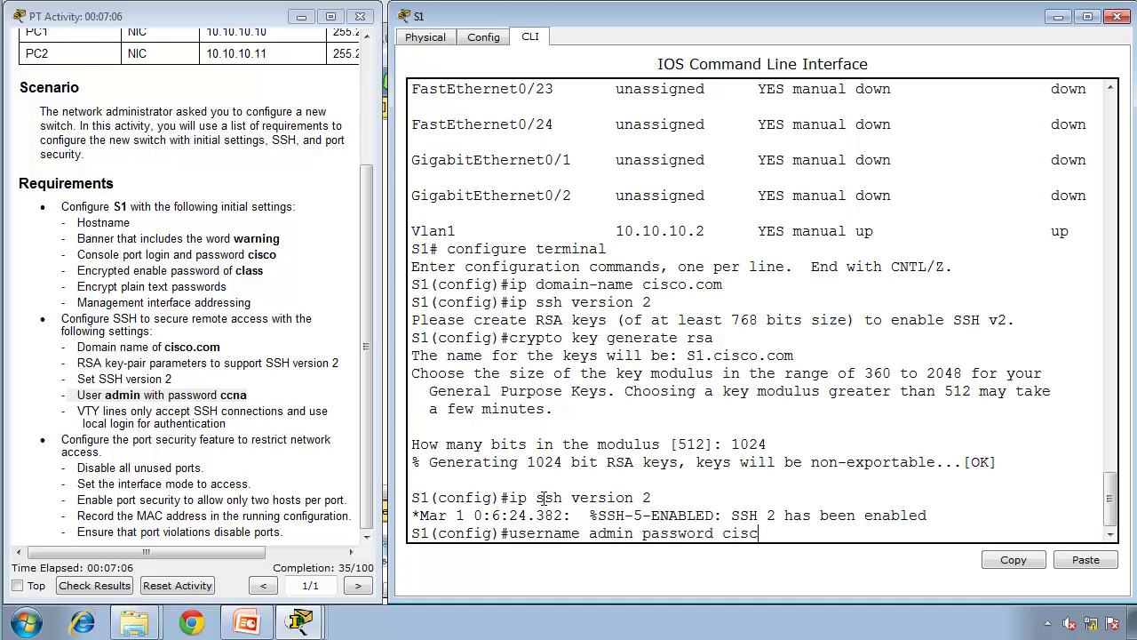
key("BackSpace")
key("BackSpace")
key("BackSpace")
type("cna")
key("Return")
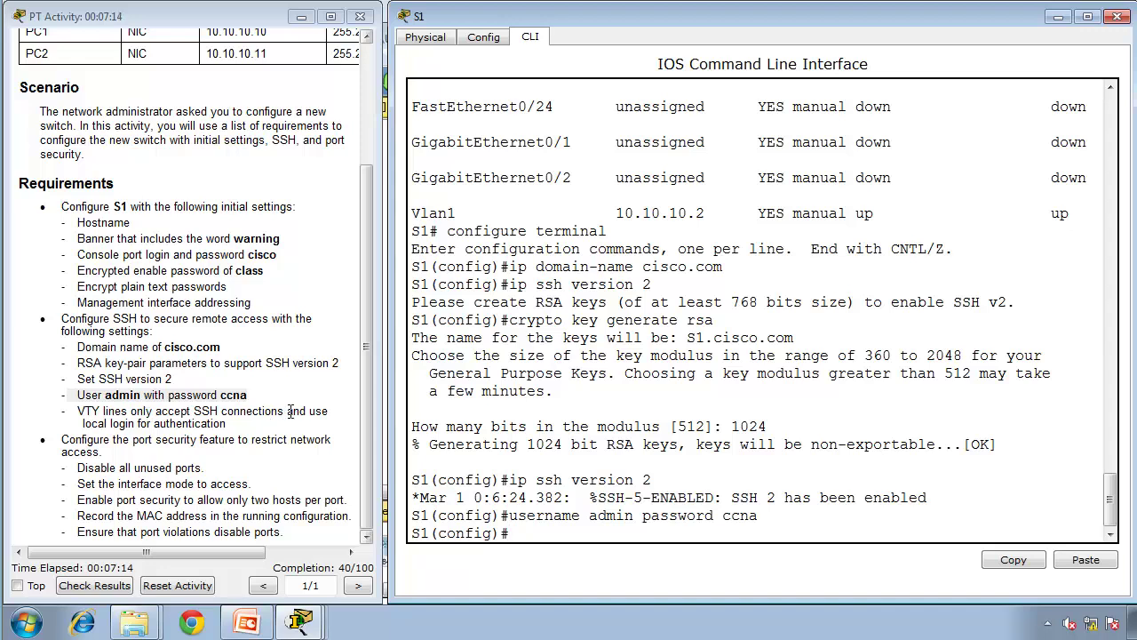
Step: Configure VTY lines 0 15 to use login local
left_click_drag(287, 411, 232, 424)
left_click(495, 451)
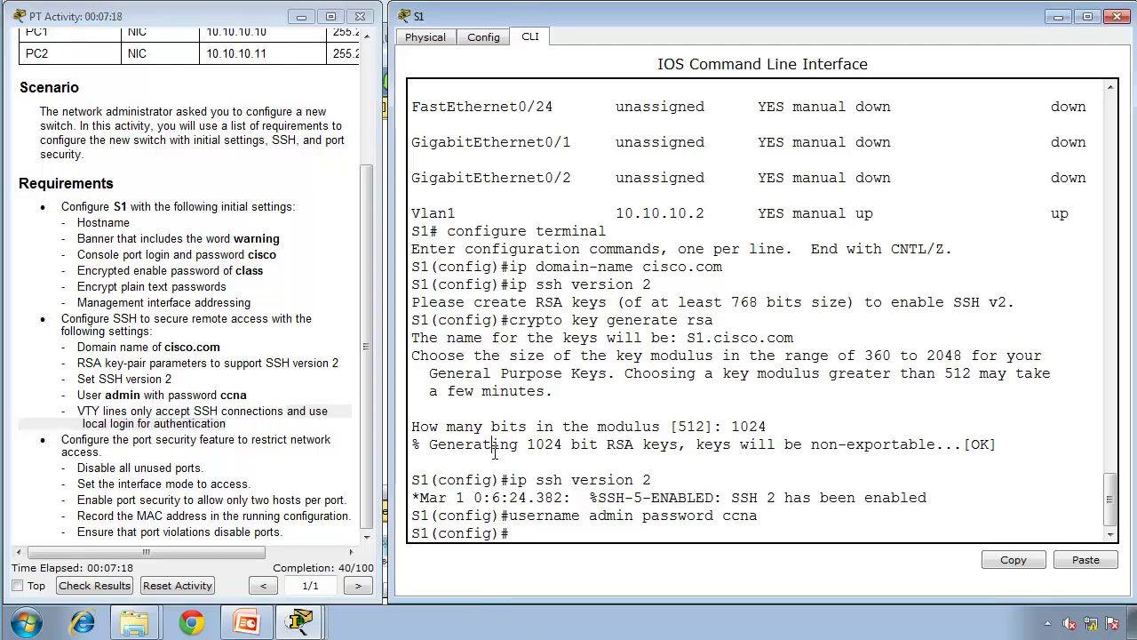
type("line vty 0 15")
key("Return")
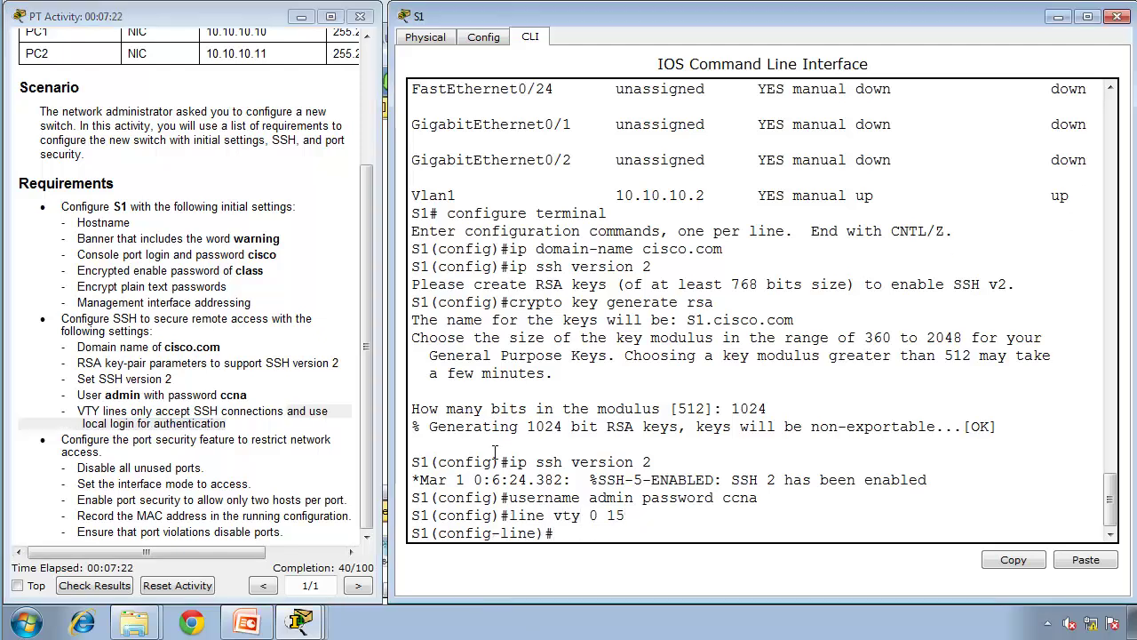
type("login")
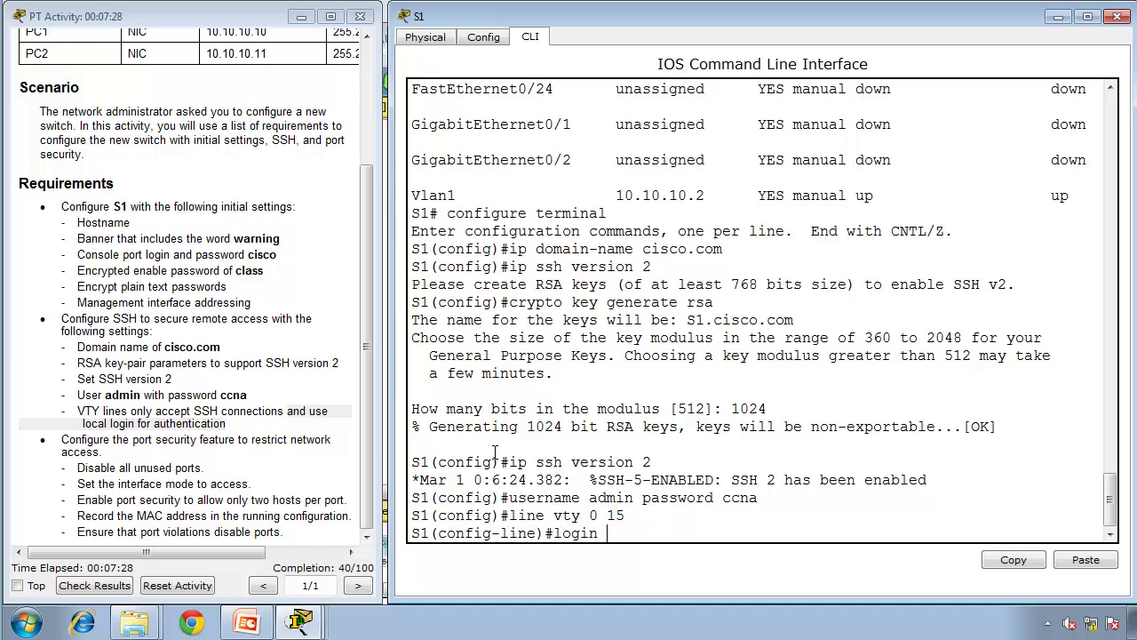
type(" local")
key("Return")
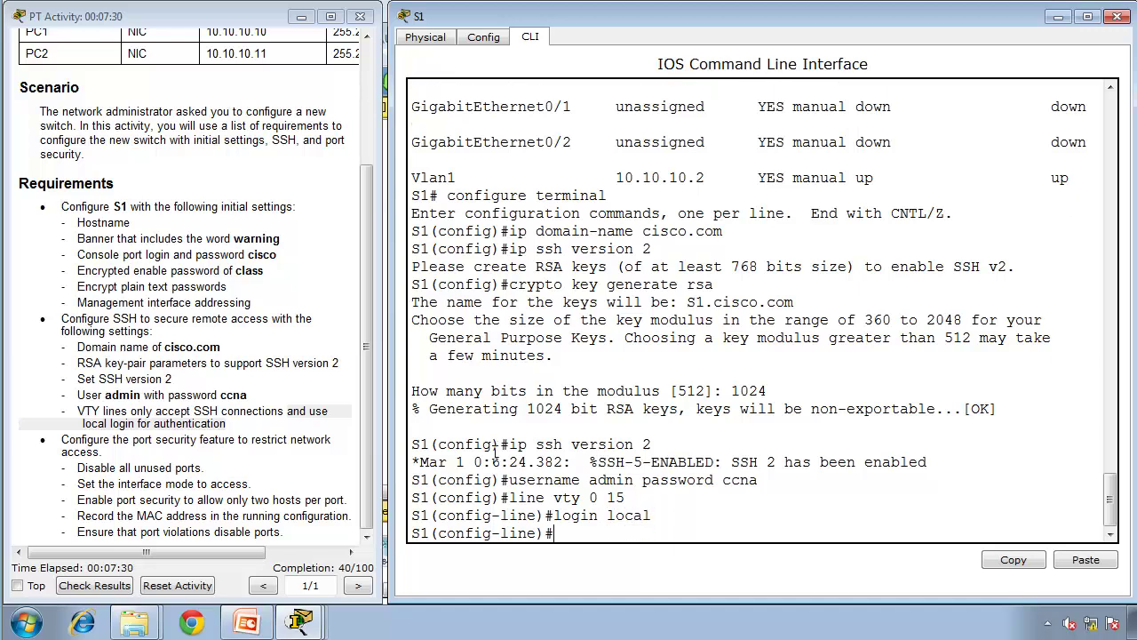
Step: Restrict the VTY lines to SSH with transport input ssh and review the port security requirement
left_click_drag(759, 481, 512, 476)
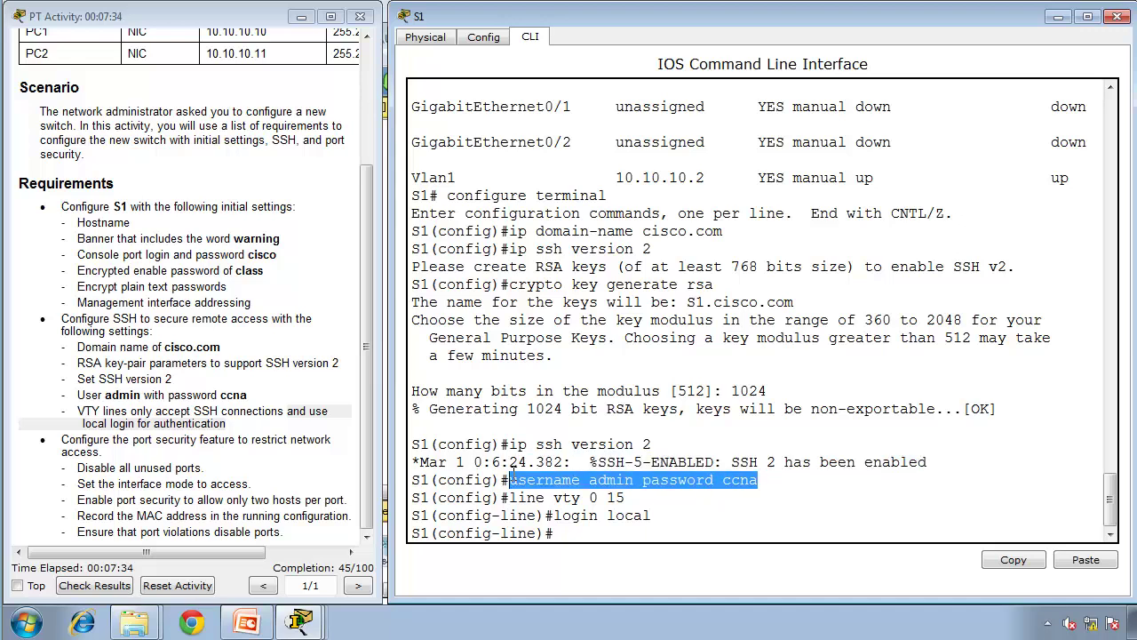
left_click(635, 539)
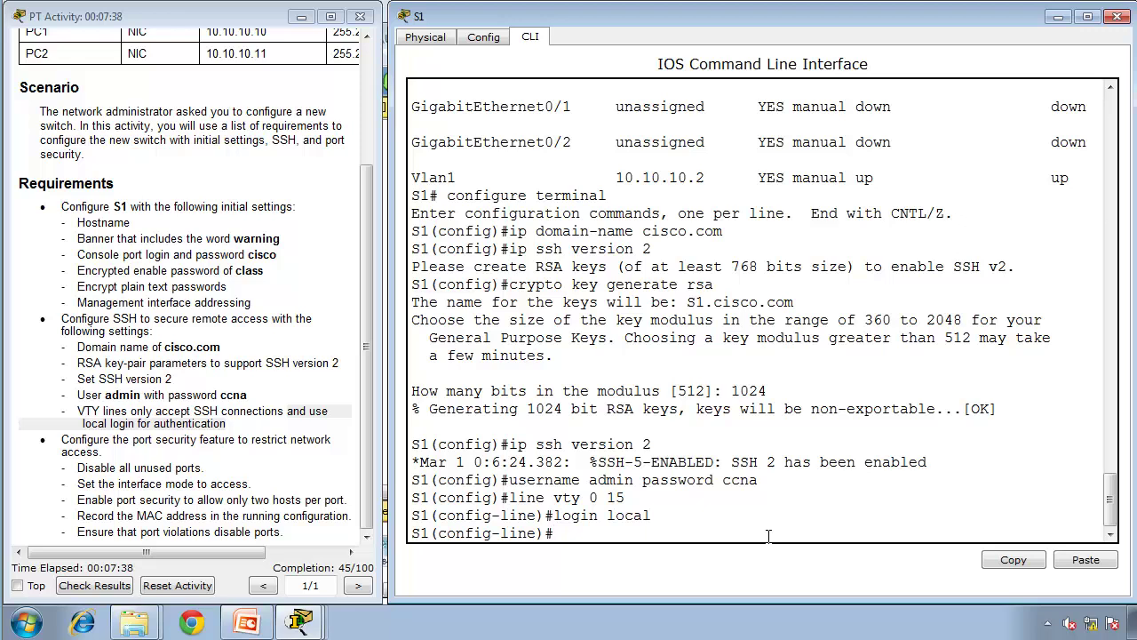
type("transport input ssh")
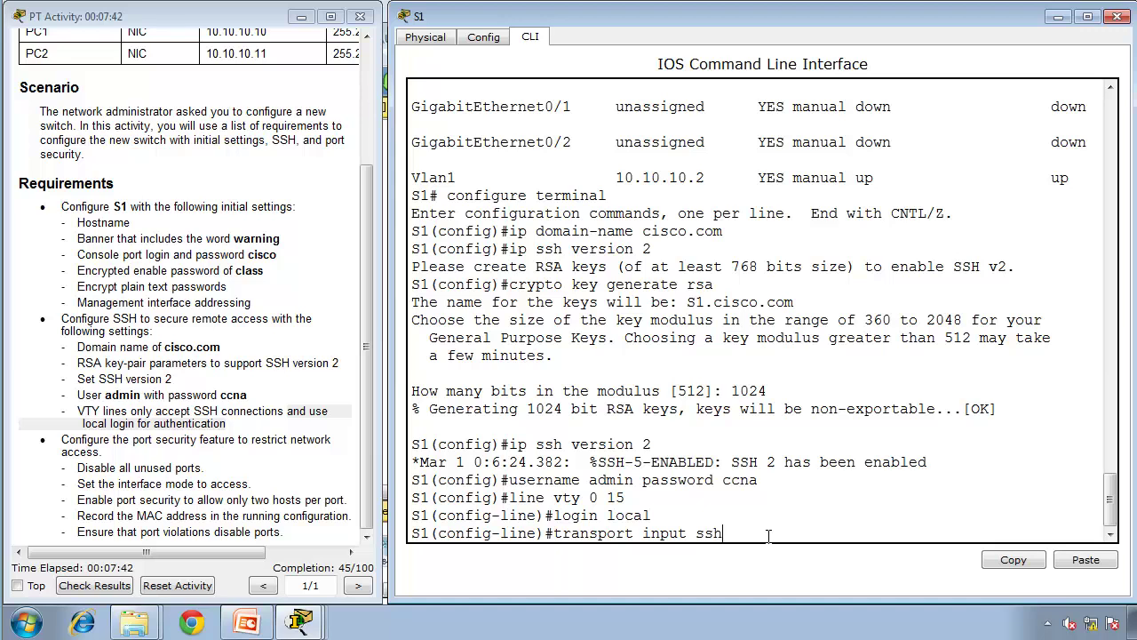
key("Return")
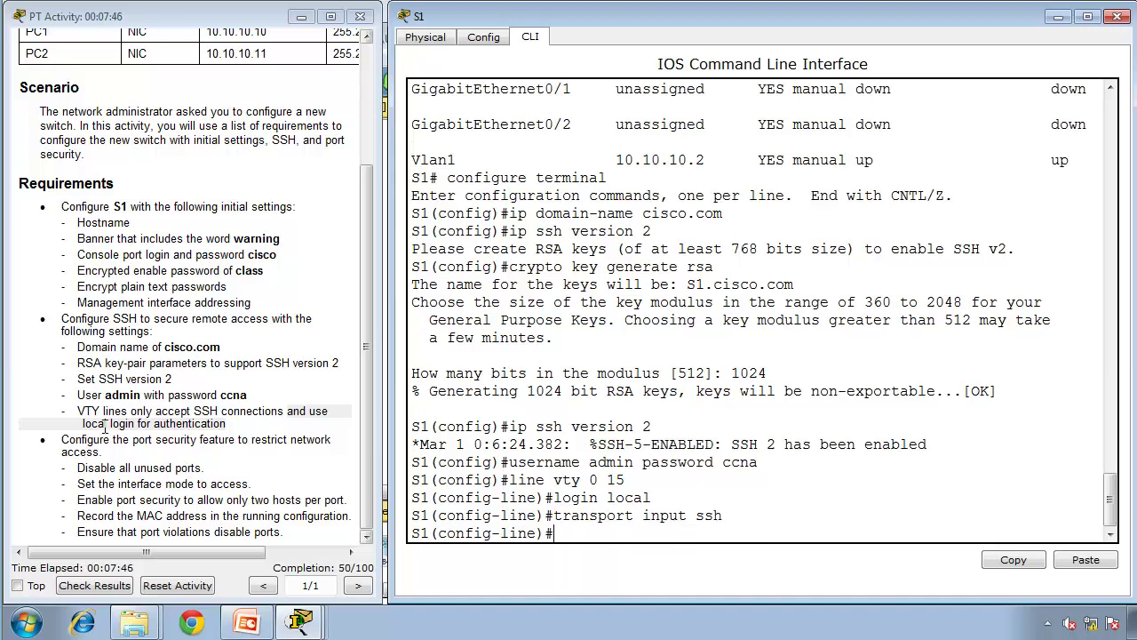
left_click(129, 412)
left_click_drag(128, 412, 227, 422)
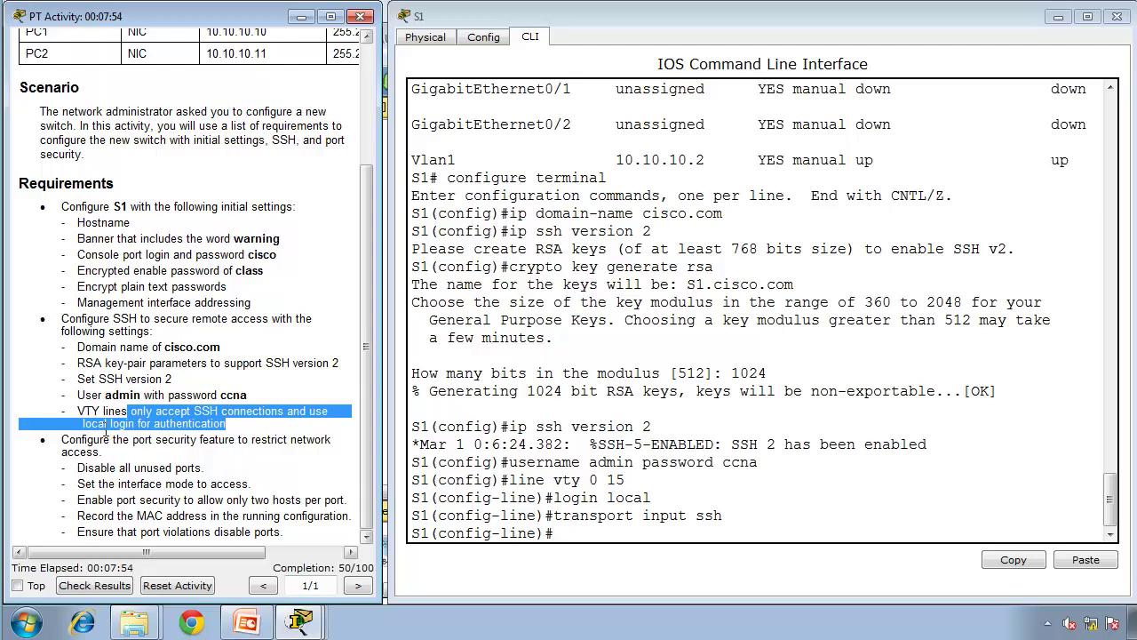
left_click_drag(68, 438, 206, 468)
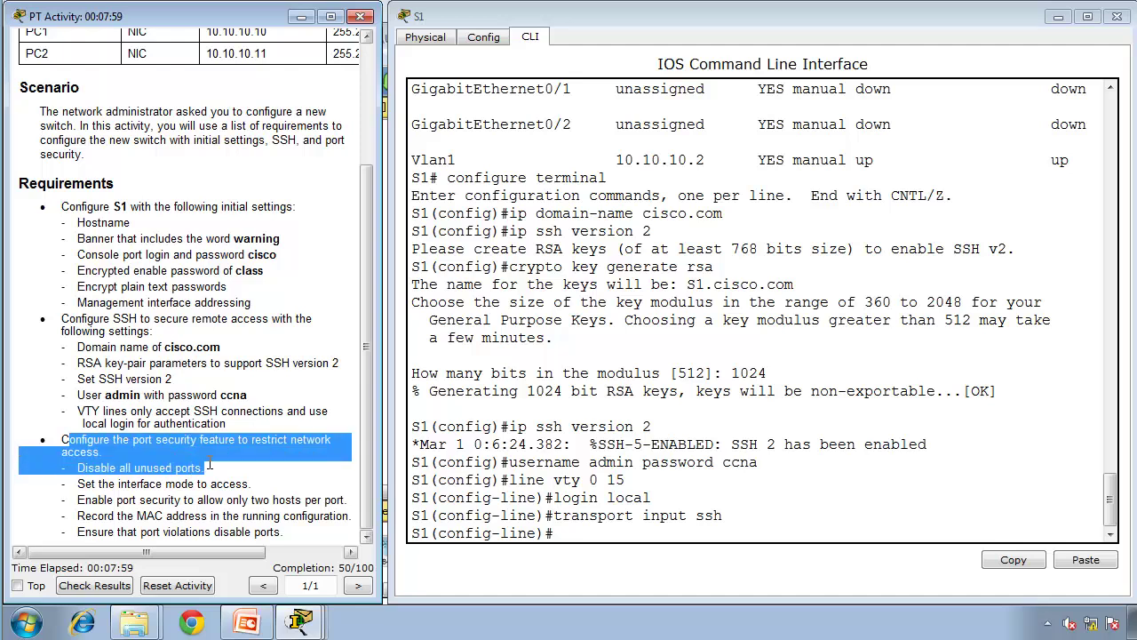
left_click(541, 406)
key("Return")
key("Return")
Step: Return to privileged mode and page through show ip interface brief to check port status
type("end")
key("Return")
key("Return")
key("Return")
type("show ")
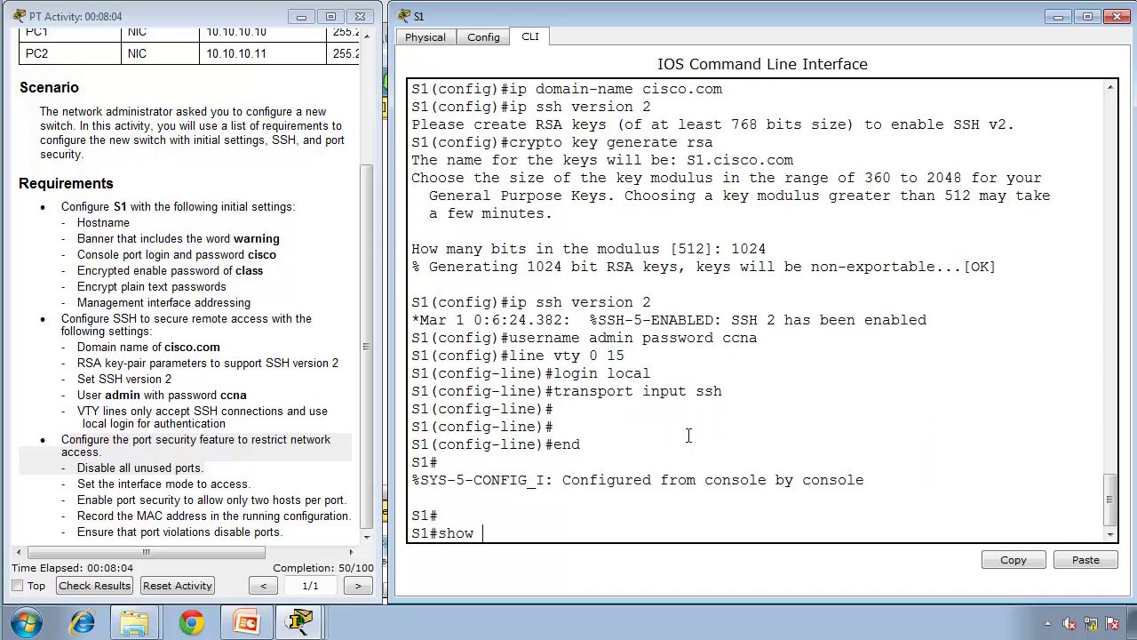
type("ip interface brief")
key("Return")
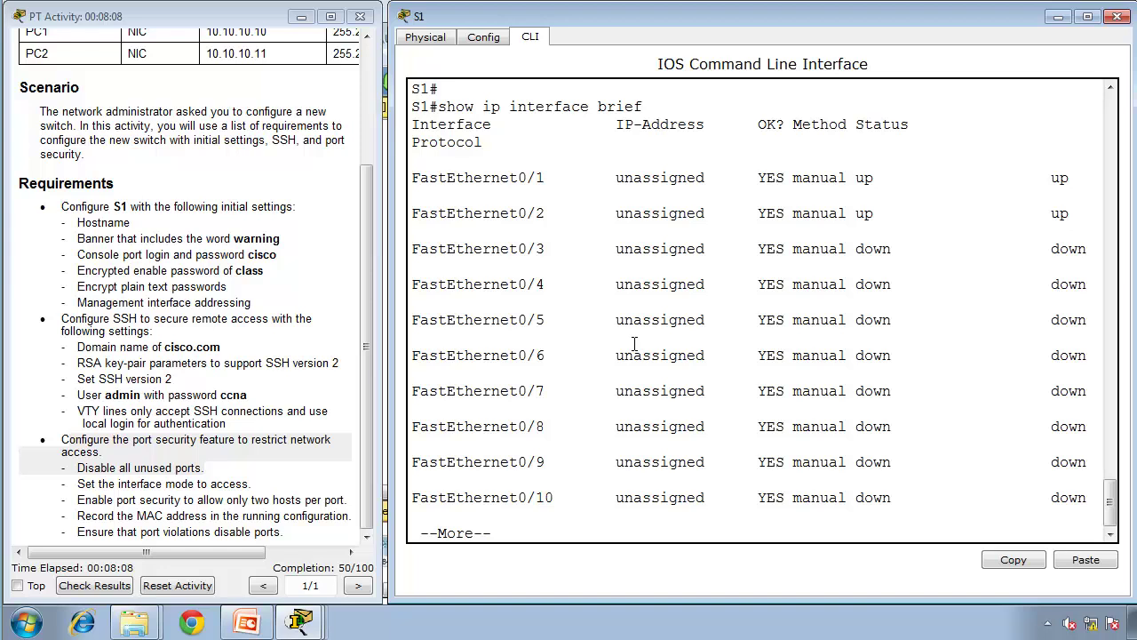
key("space")
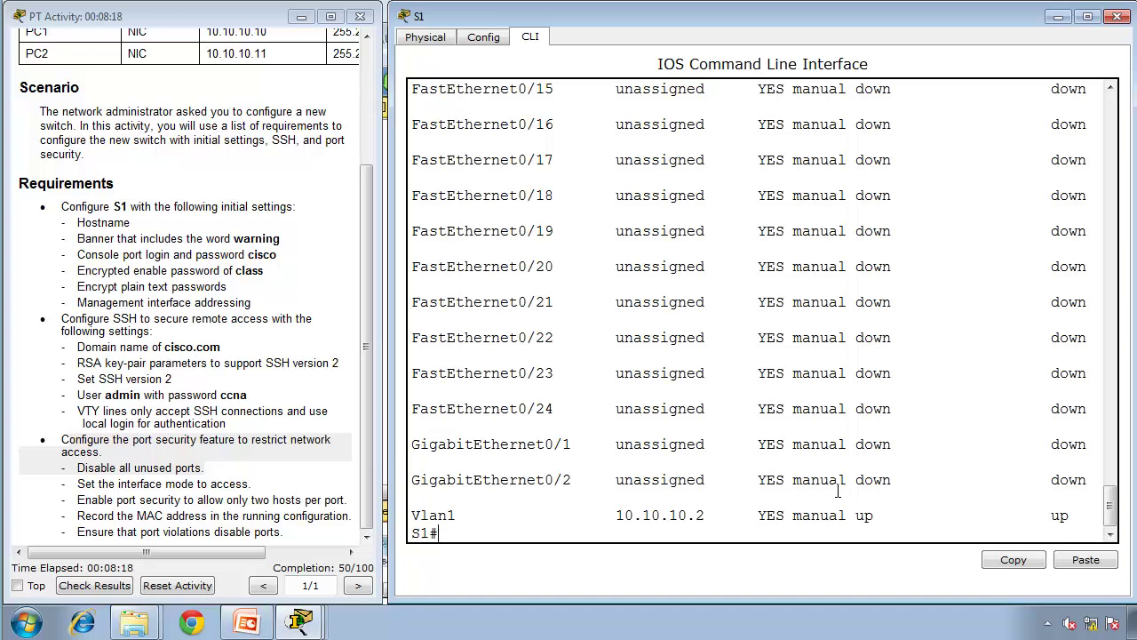
type("configure terminal")
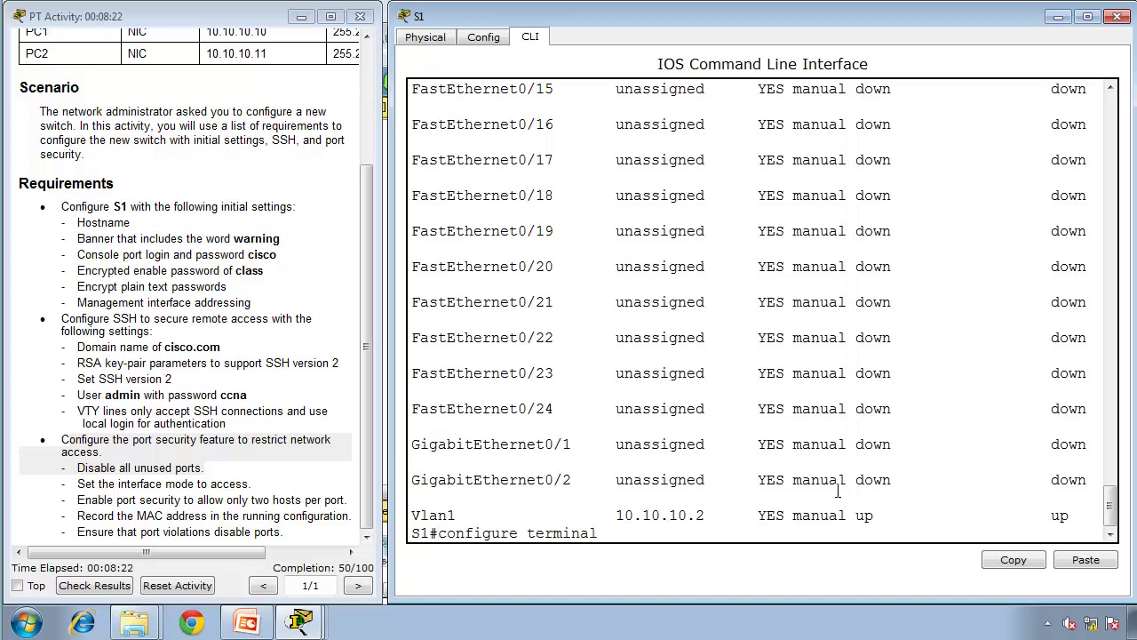
Step: Enter global configuration and select interface range fa0/3 - 24 , g0/1 - 2
key("Return")
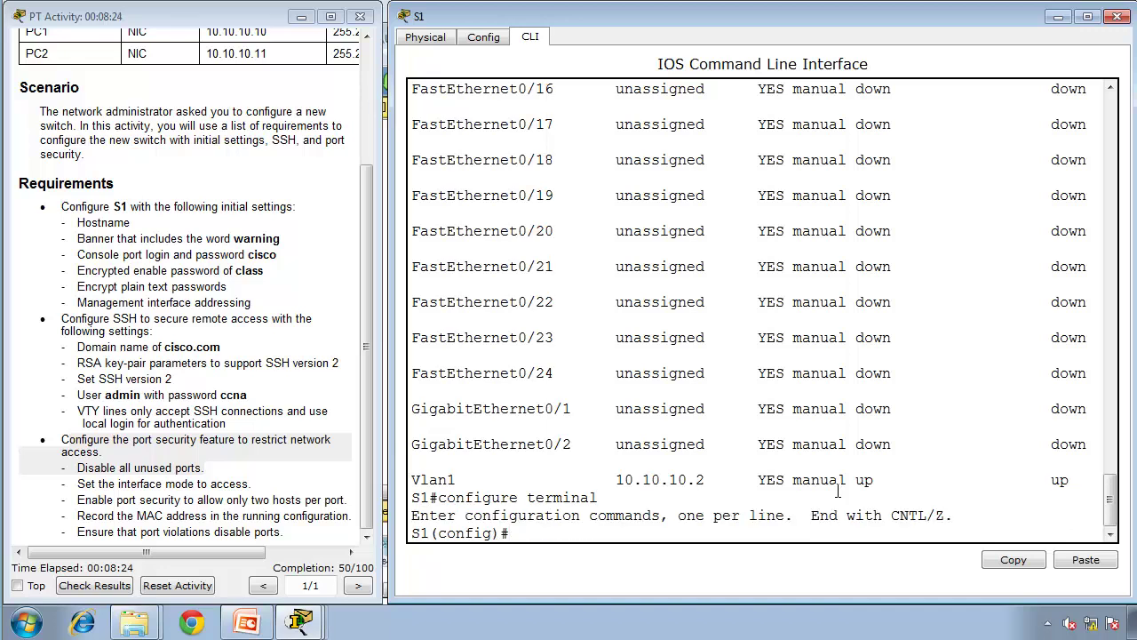
type("interface range")
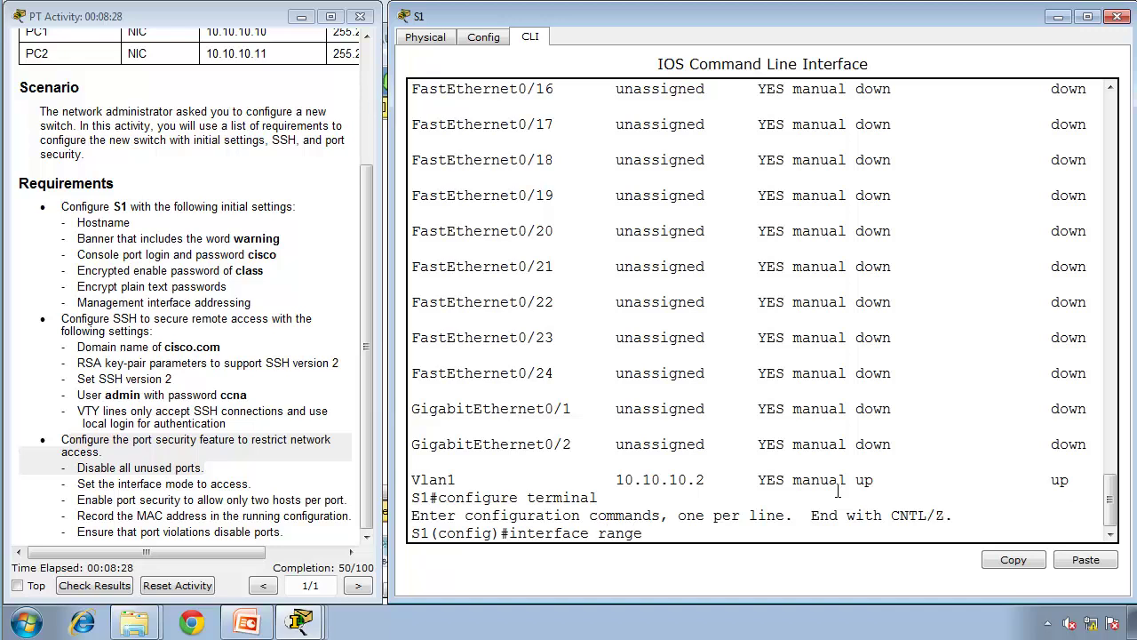
type(" fa0/3 - 24 , g0/1 - 2")
key("Return")
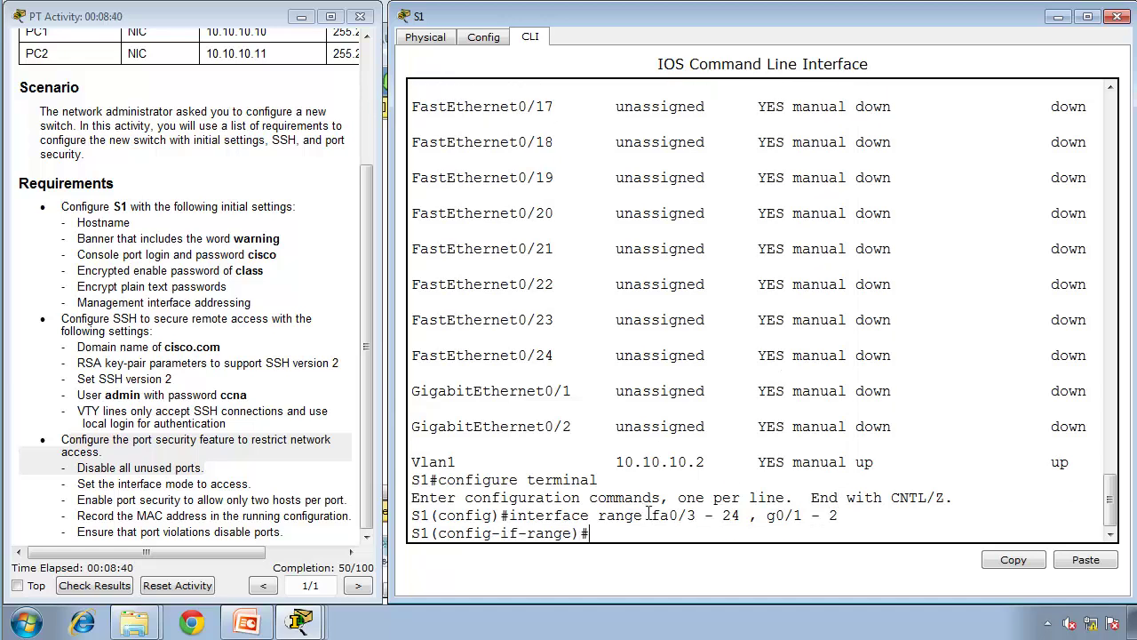
left_click_drag(645, 514, 844, 514)
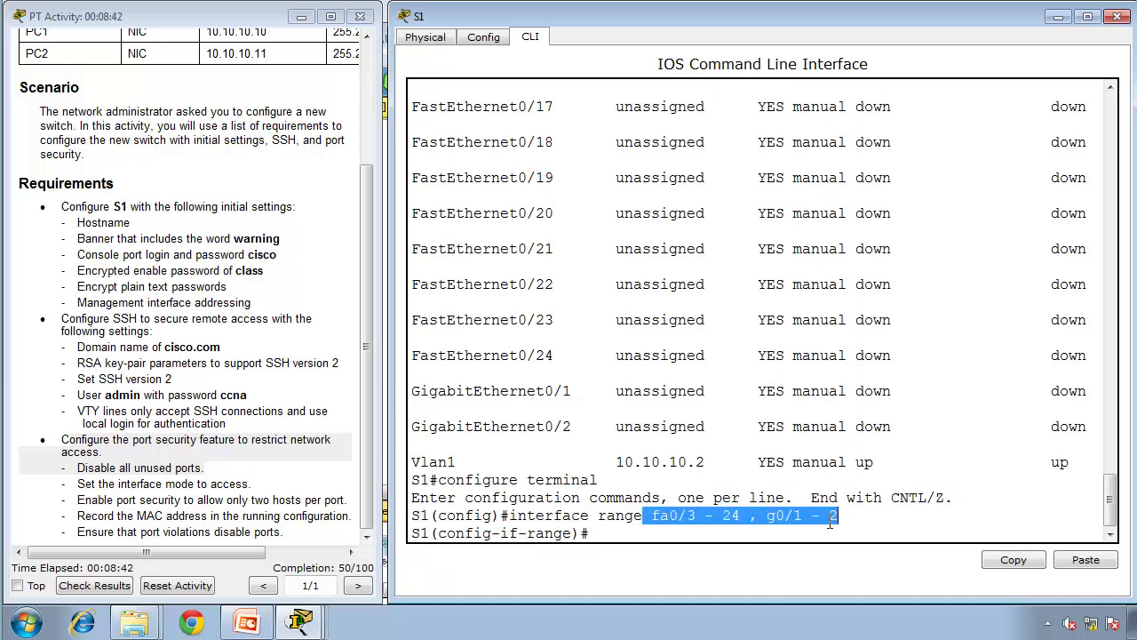
left_click(814, 531)
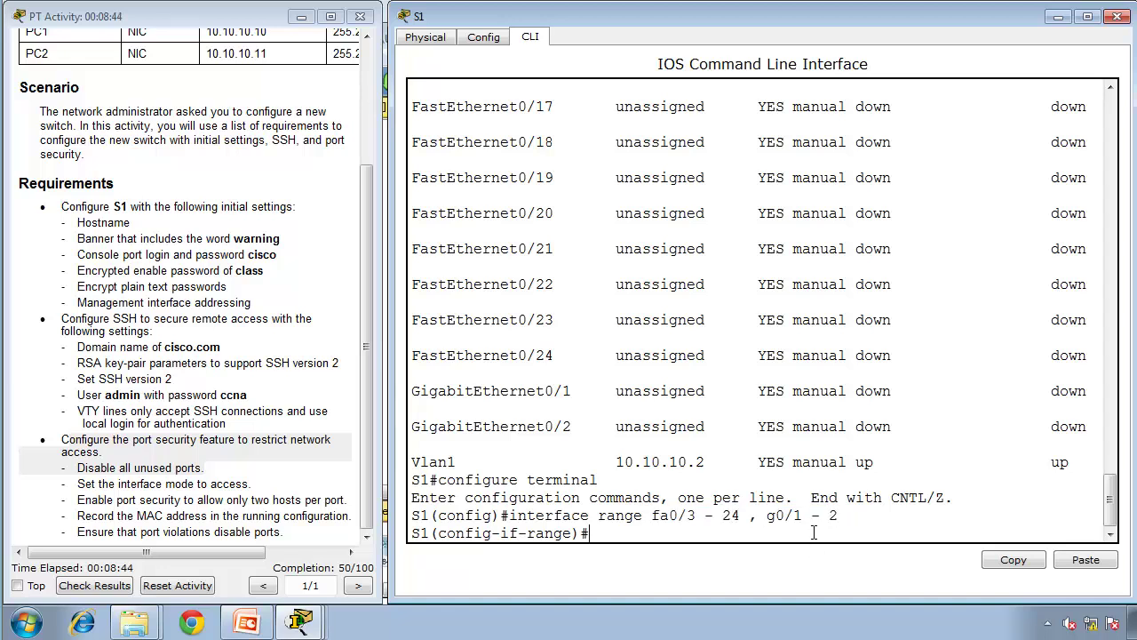
Step: Shut down the selected ports and end back to privileged mode
type("shutdown")
key("Return")
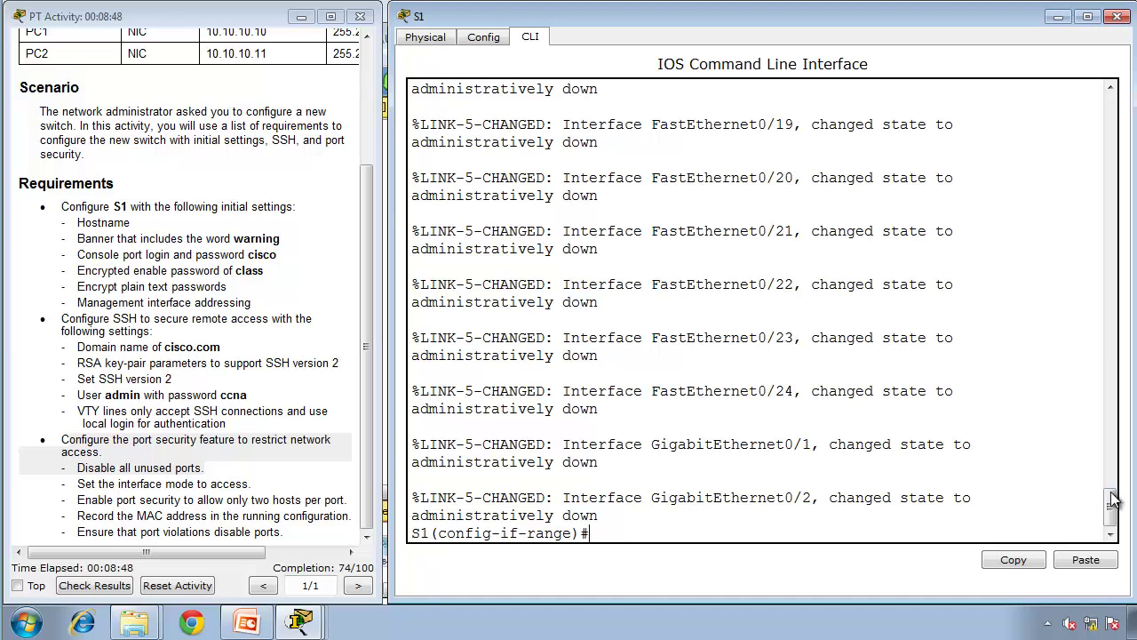
left_click_drag(1118, 505, 1105, 538)
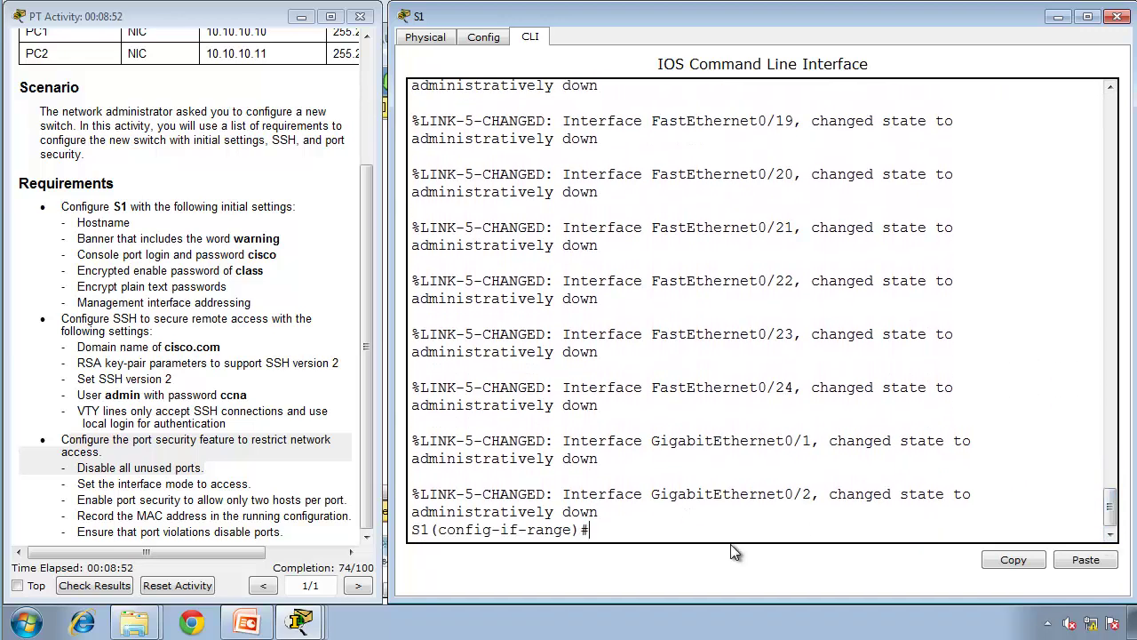
type("end")
key("Return")
key("Return")
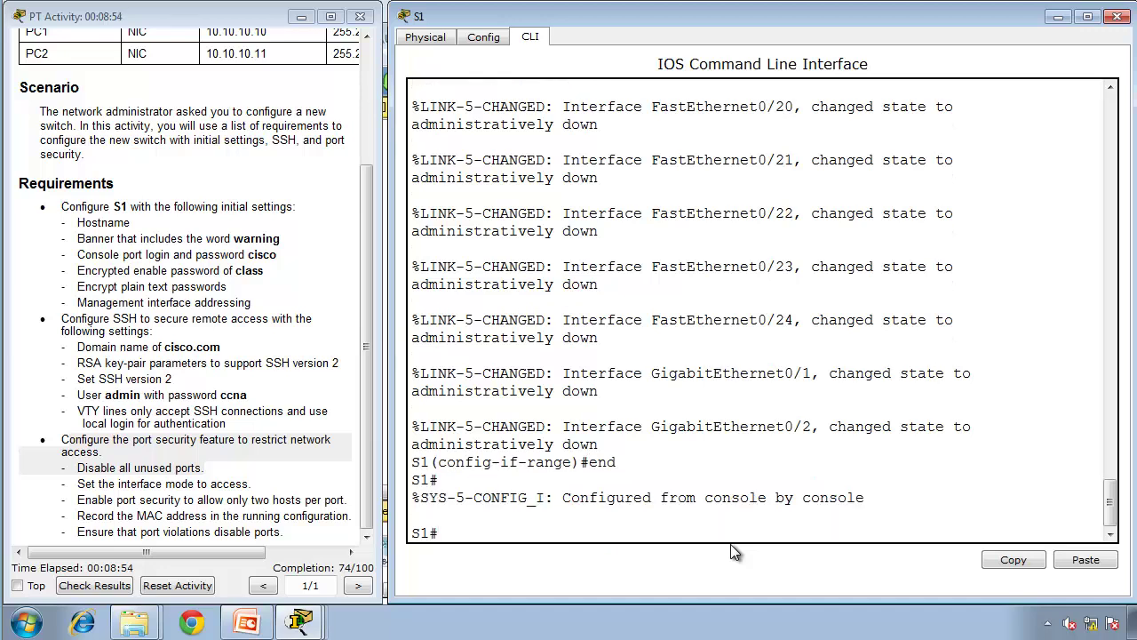
Step: Run show ip interface brief and confirm Fa0/3 onward and Gi0/1–2 are administratively down
type("show ip interface brief")
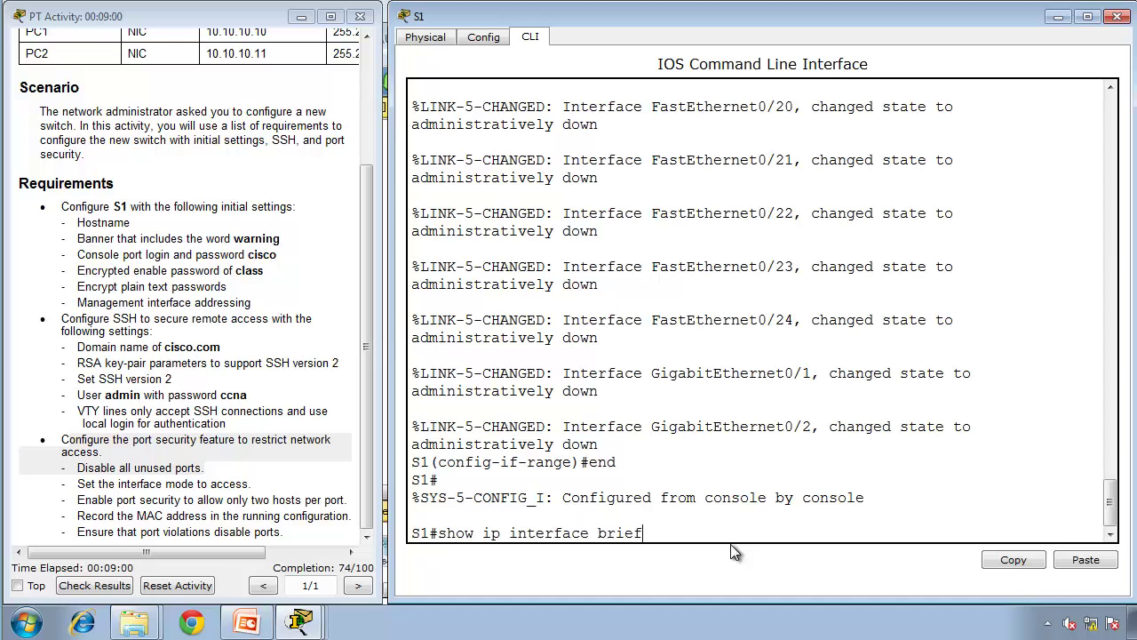
key("BackSpace")
key("BackSpace")
key("BackSpace")
key("BackSpace")
key("BackSpace")
key("BackSpace")
type("brief")
key("Return")
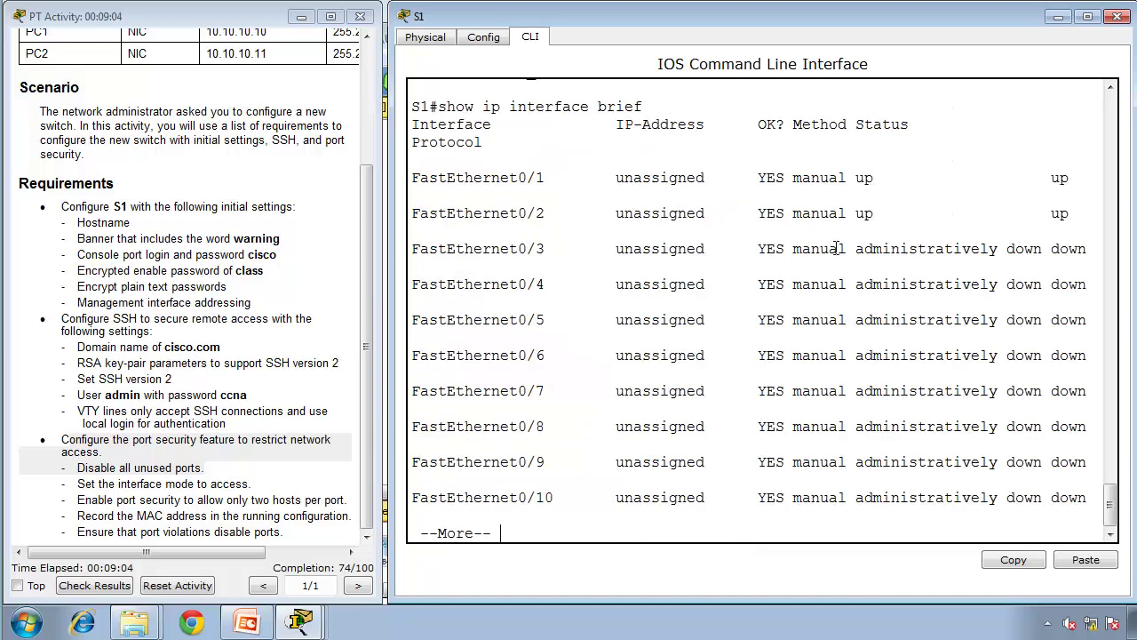
left_click_drag(856, 250, 1044, 255)
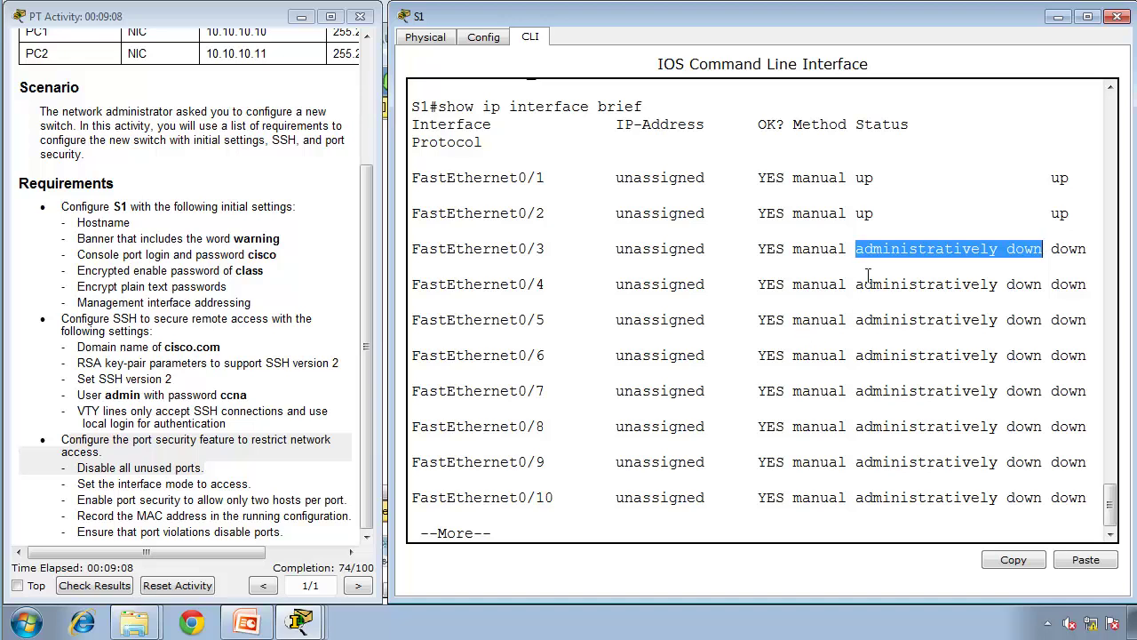
left_click_drag(856, 283, 1053, 281)
key("space")
key("space")
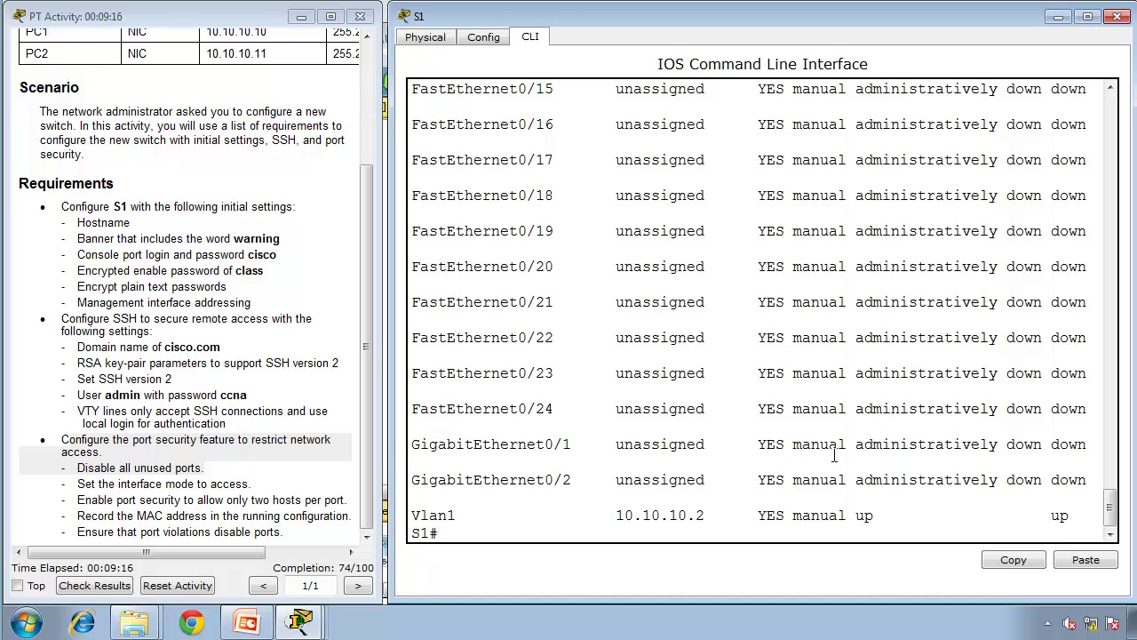
left_click_drag(87, 482, 257, 487)
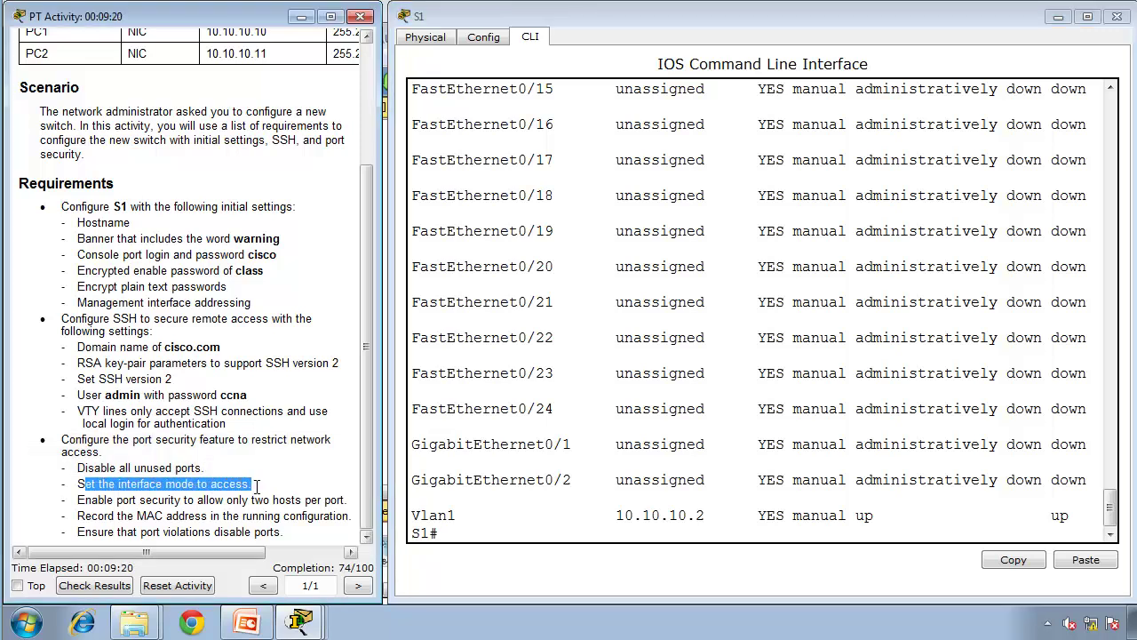
Step: Enter config t and try selecting interface range fa0/1 - 24 , ga0/1 - 2
left_click(510, 473)
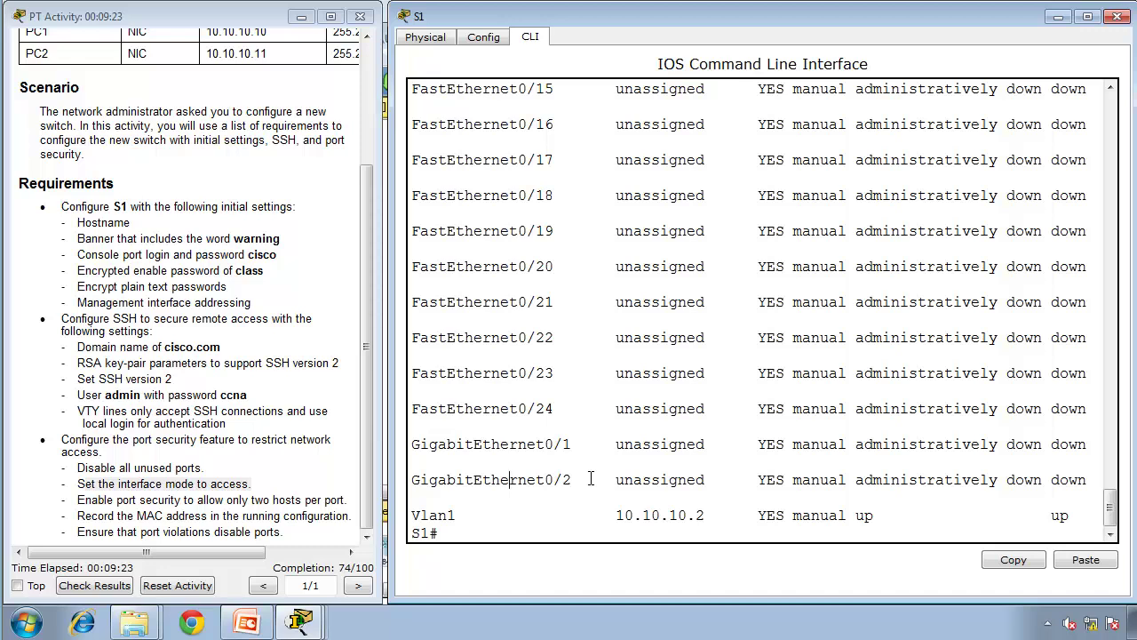
type("config t")
key("Return")
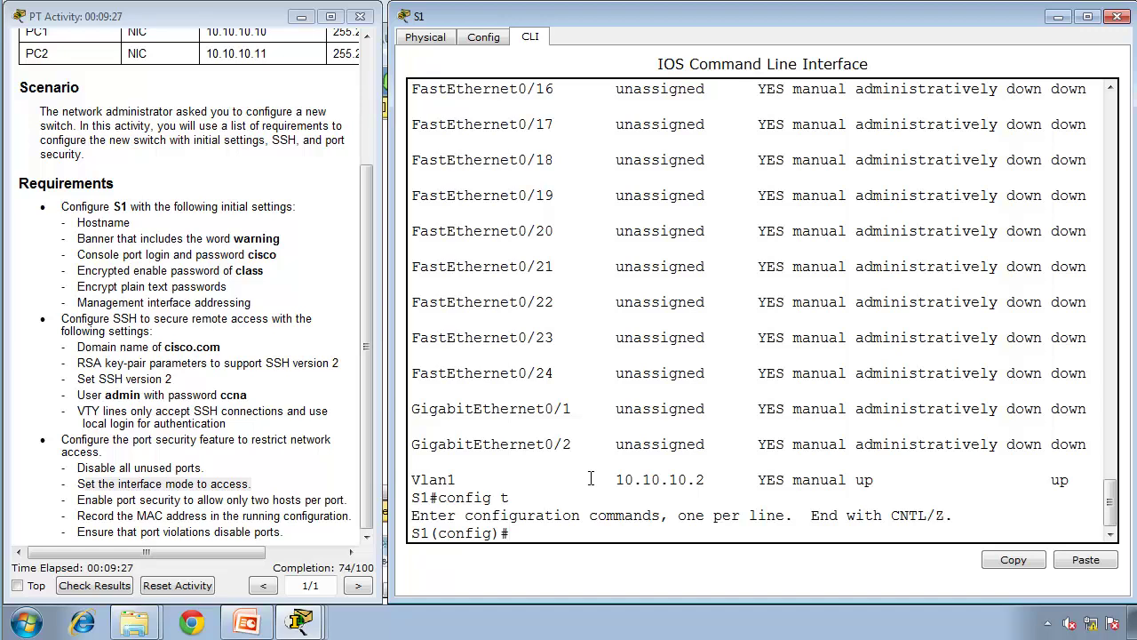
type("interface range fa0")
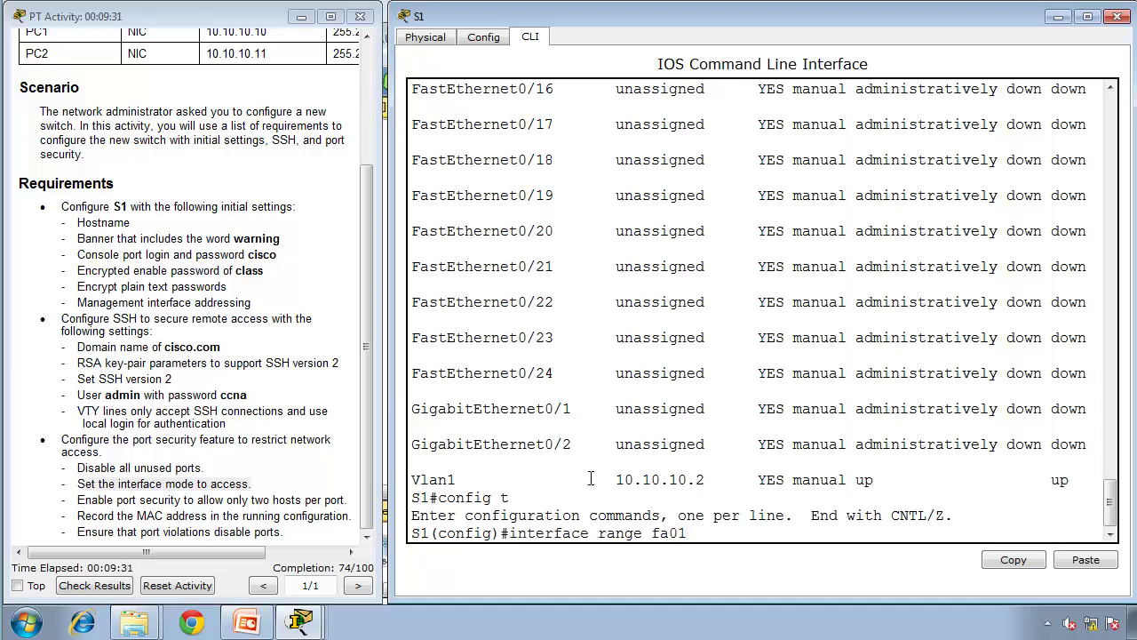
type("/1 - 24 , ga0/1 - 2")
key("Return")
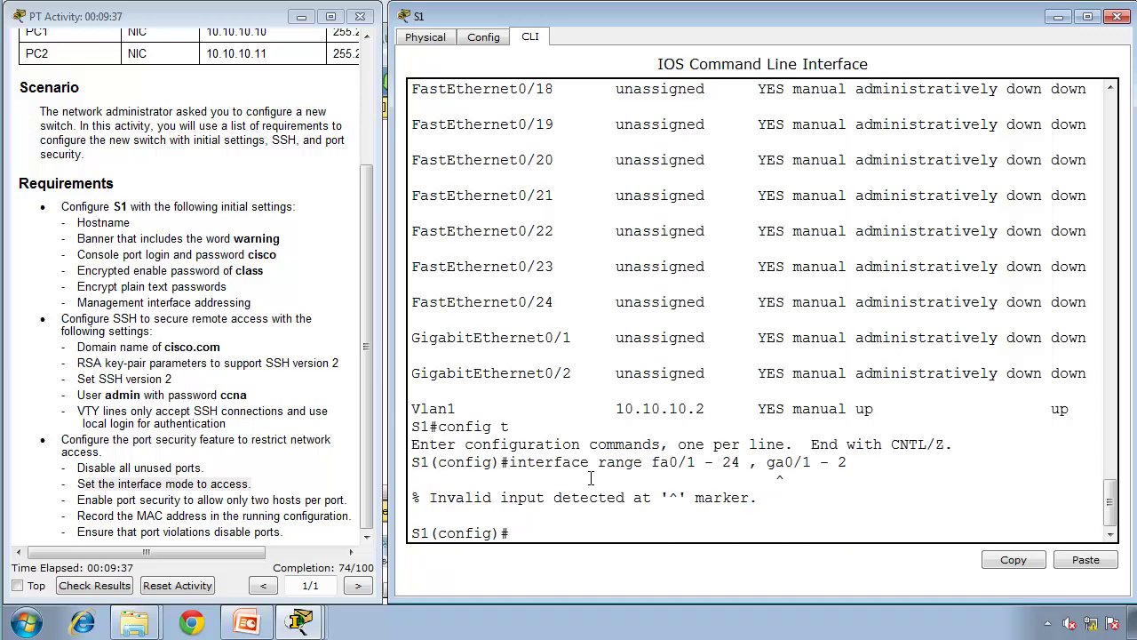
Step: Correct the range to gi0/1 - 2 and set all selected ports to switchport mode access
key("Up")
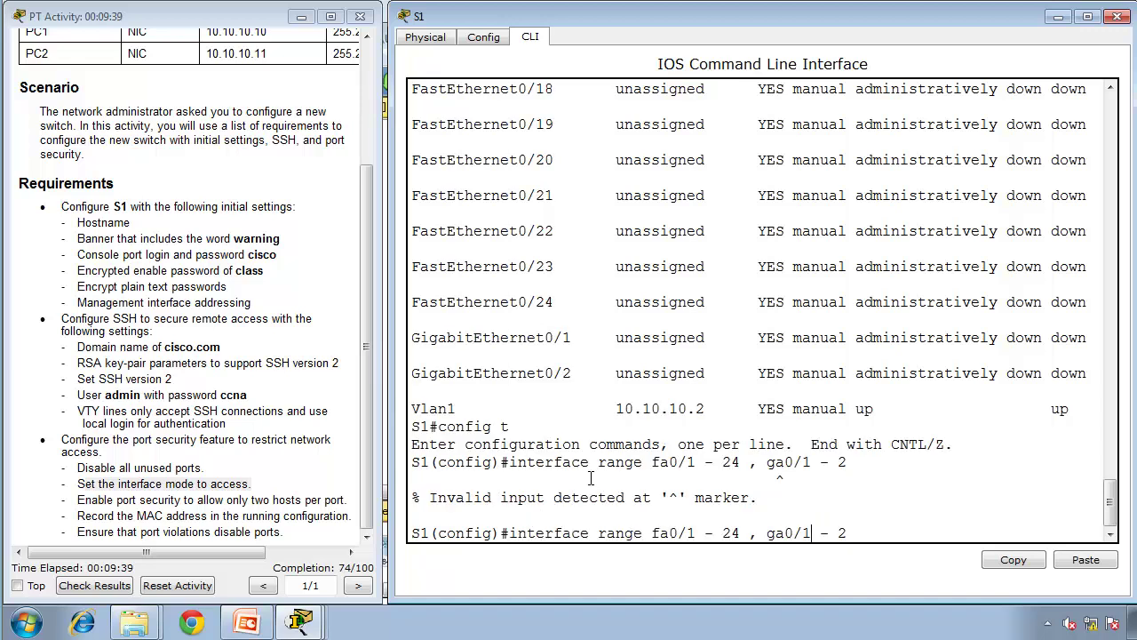
key("Left")
key("Left")
key("Left")
key("BackSpace")
type("i")
key("Return")
type("switchport mode access")
key("Return")
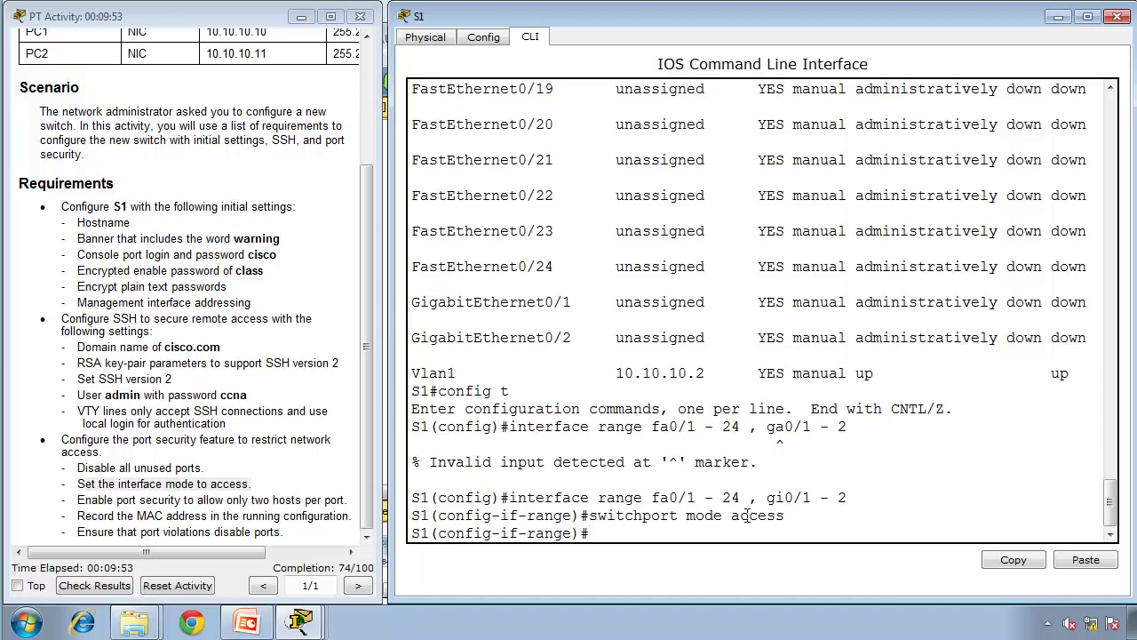
Step: Review the switchport mode access command in S1's command output
left_click_drag(785, 515, 590, 515)
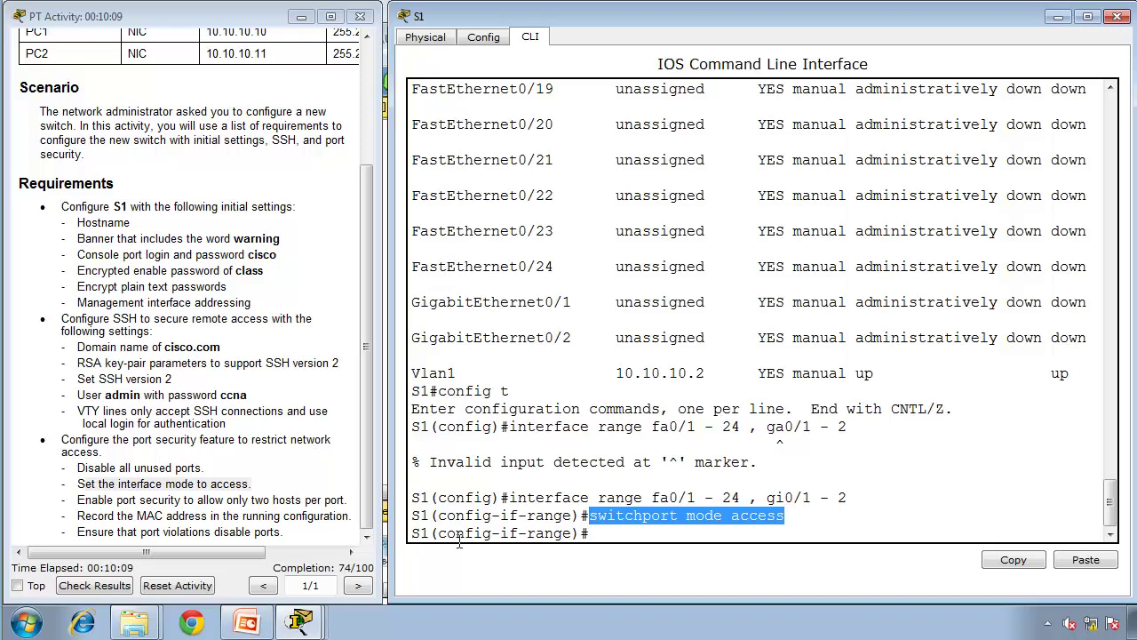
double_click(613, 516)
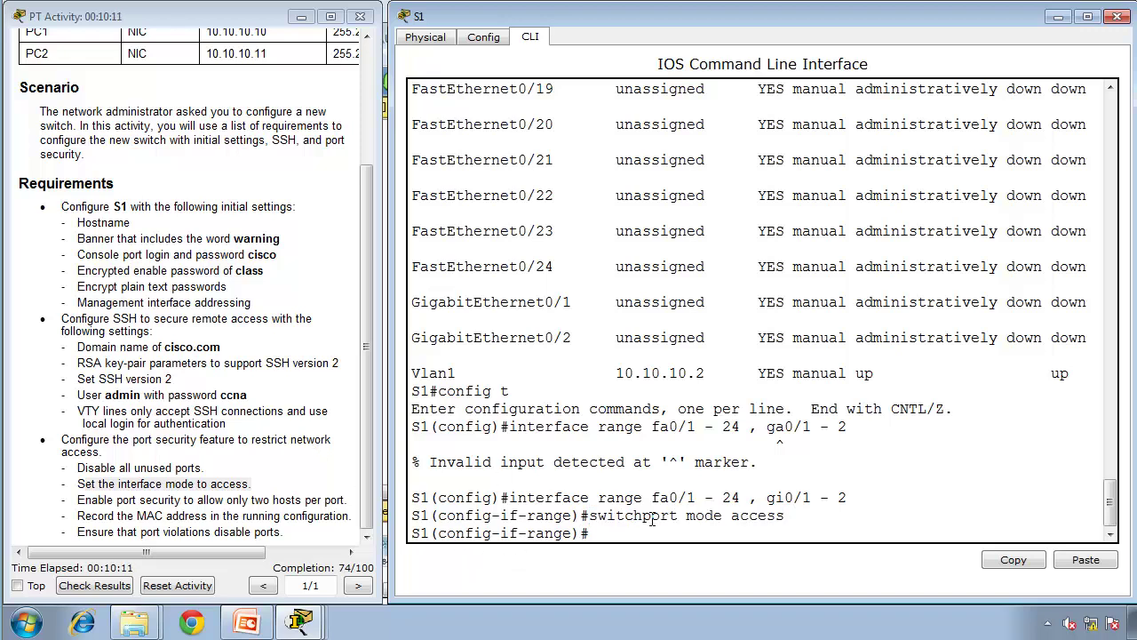
left_click_drag(785, 515, 593, 499)
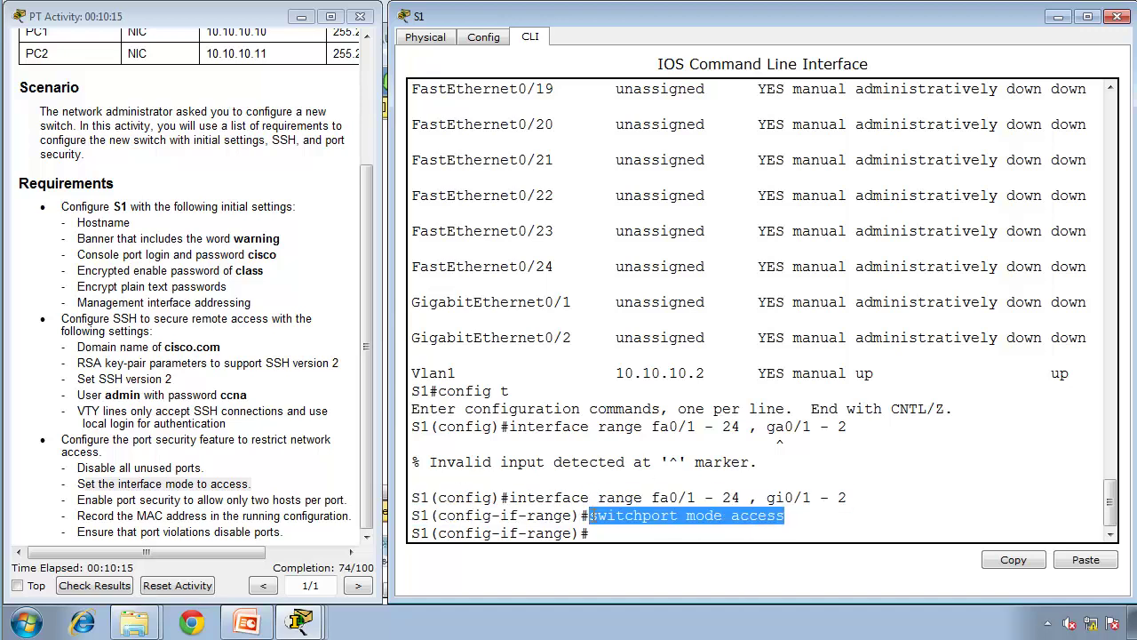
left_click(640, 529)
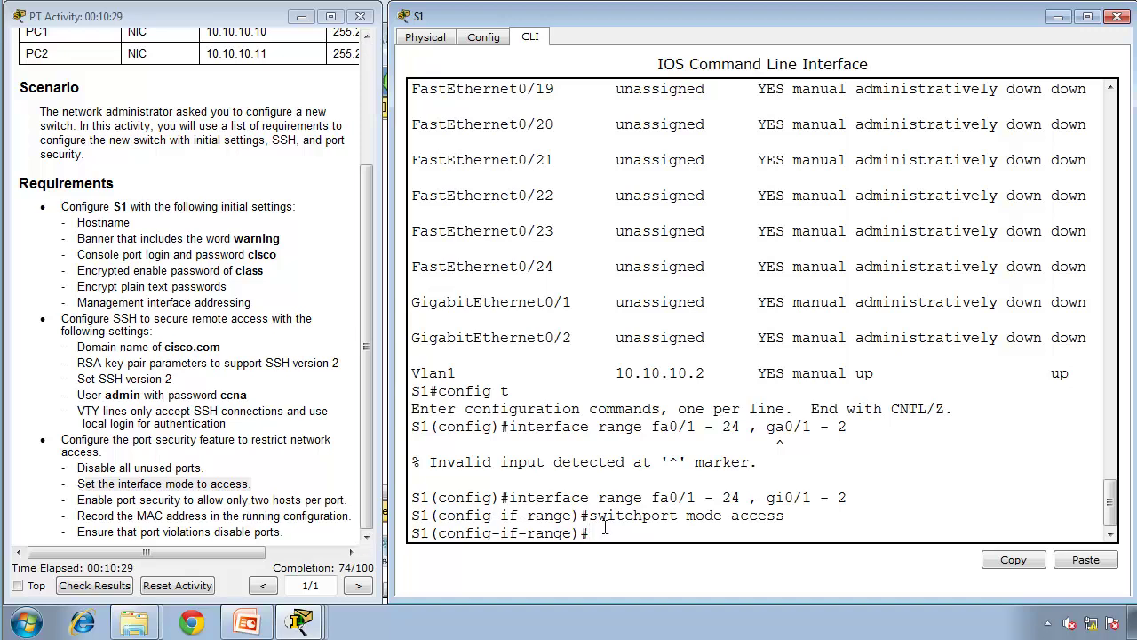
Step: Select interface range fa0/1 - 2 and enable switchport port-security
type("xit")
key("Return")
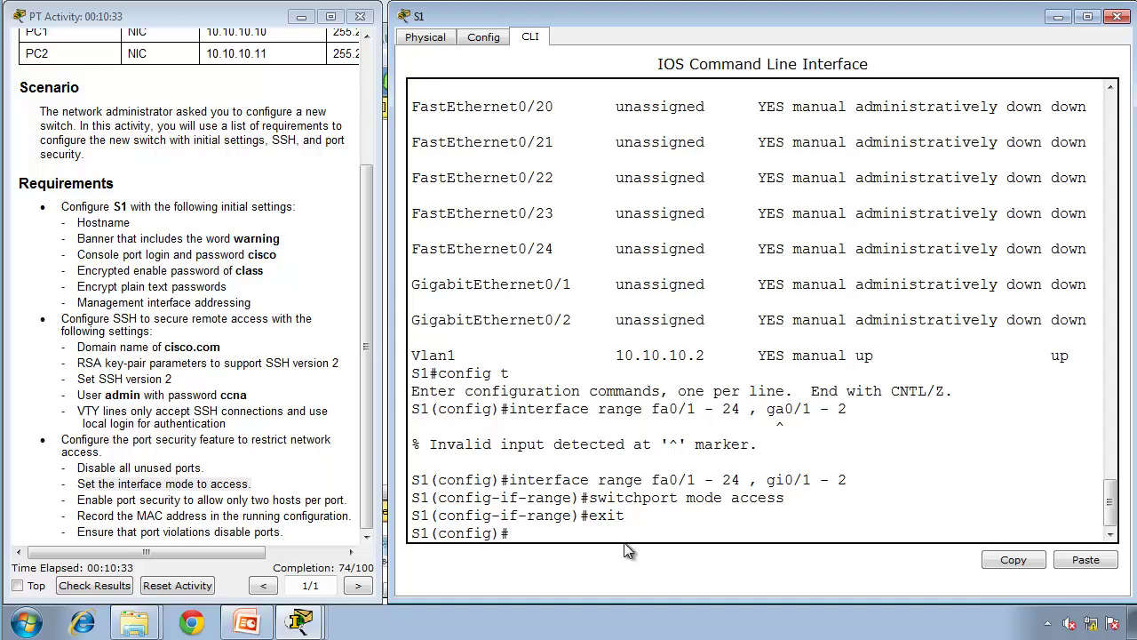
type("interface range fa0/1 - 2")
key("Return")
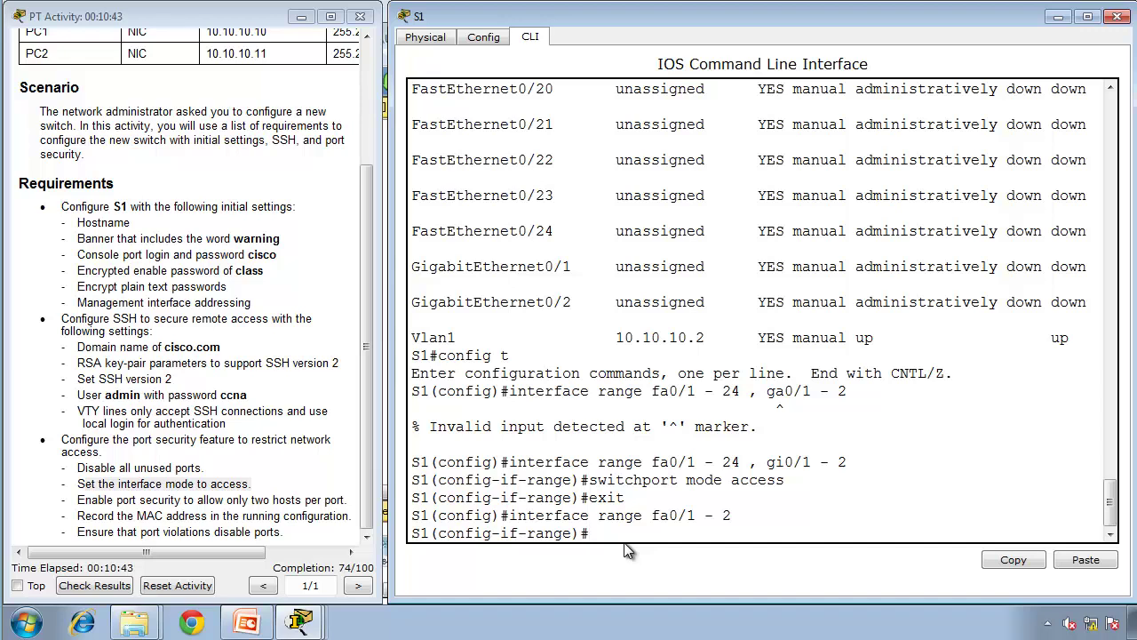
type("switchport port-securi")
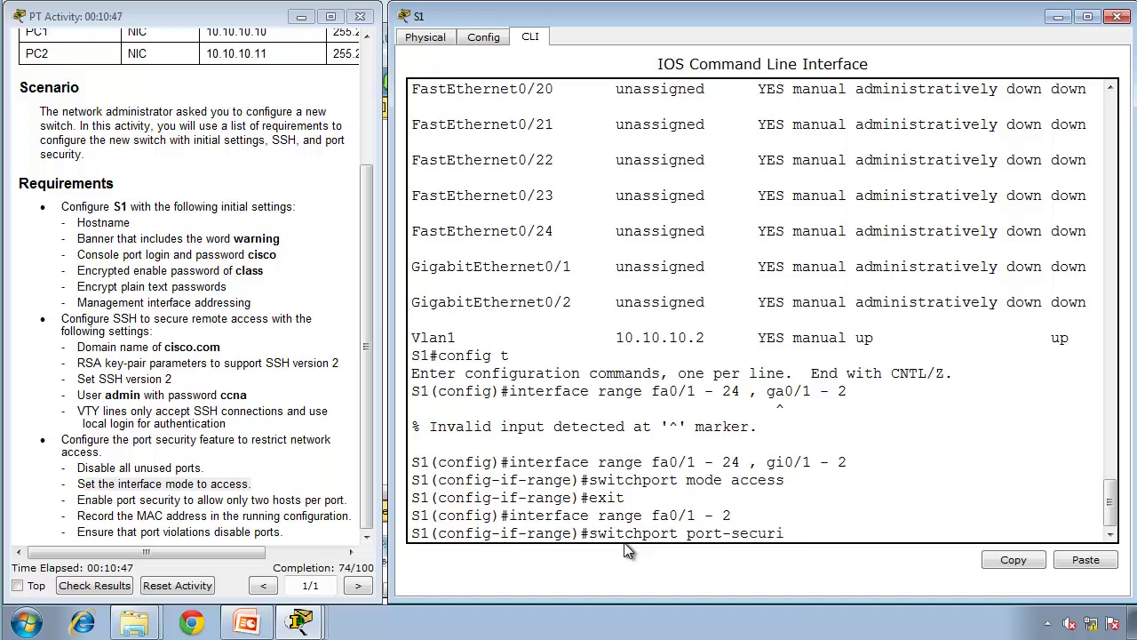
type("ty")
key("Return")
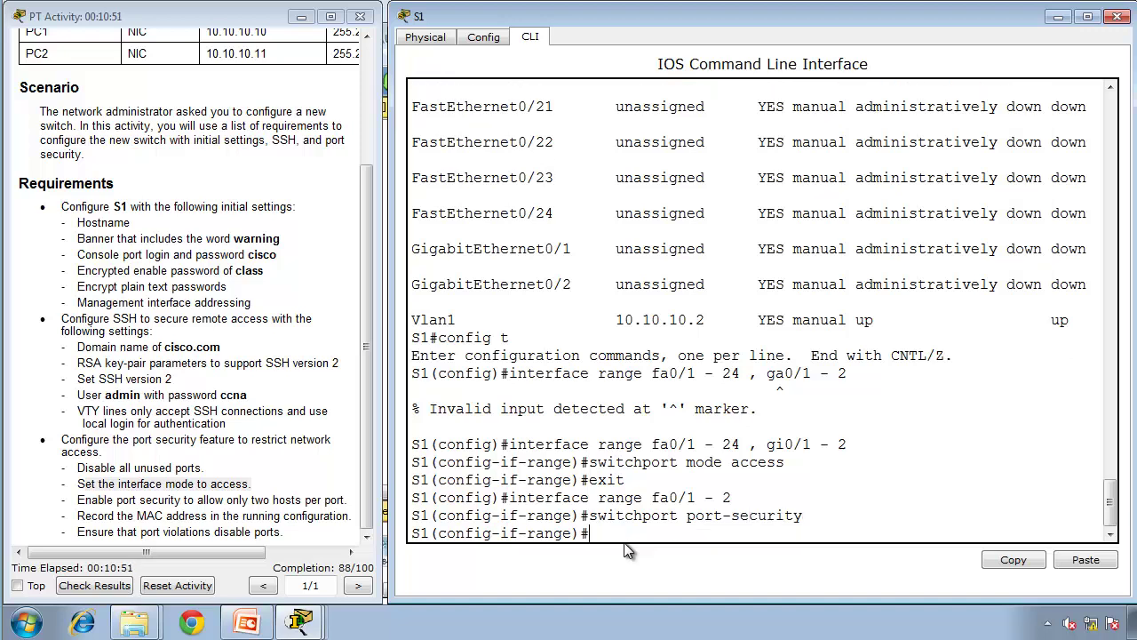
Step: Limit port security on Fa0/1–2 to maximum 2 MAC addresses
type("swiadf")
key("Tab")
key("BackSpace")
key("BackSpace")
key("BackSpace")
key("BackSpace")
key("BackSpace")
key("BackSpace")
key("Up")
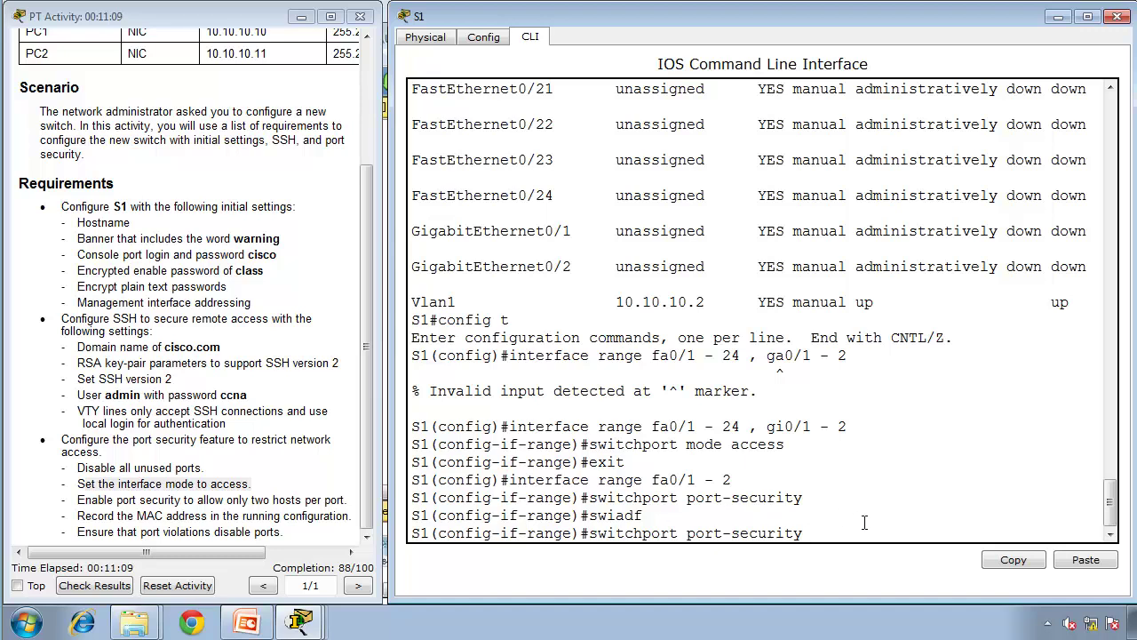
type("maximum 2")
key("Return")
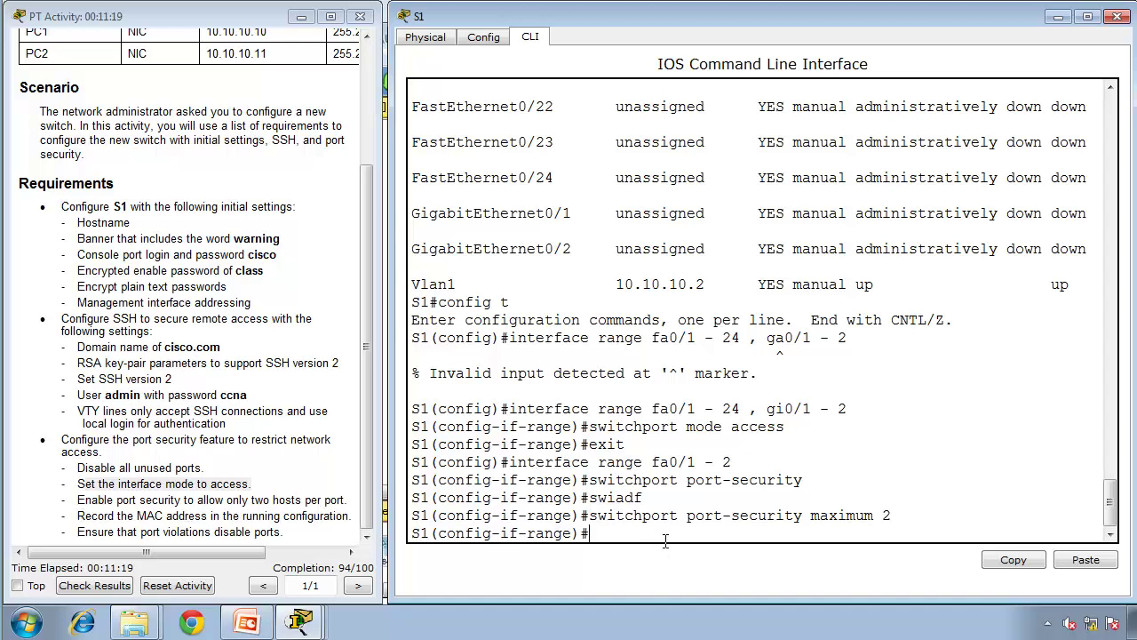
Step: Enable switchport port-security mac-address sticky on Fa0/1–2
key("Up")
key("BackSpace")
key("BackSpace")
key("BackSpace")
key("BackSpace")
key("BackSpace")
key("BackSpace")
key("BackSpace")
key("BackSpace")
key("BackSpace")
key("BackSpace")
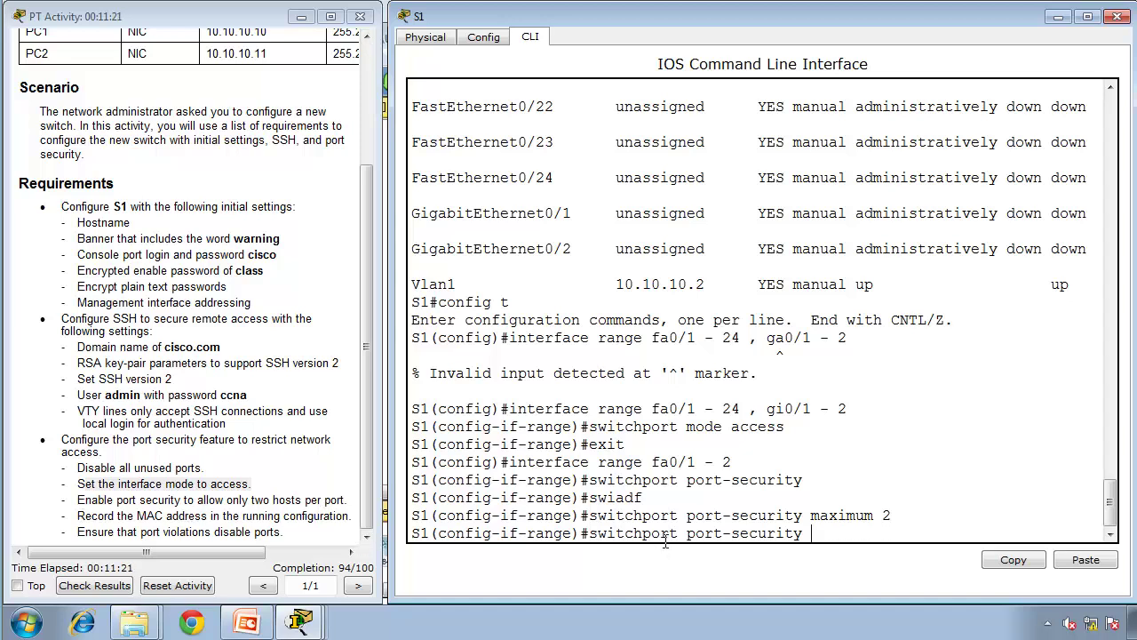
type("max")
key("BackSpace")
type("c")
type("-")
type("address s")
type("ticky")
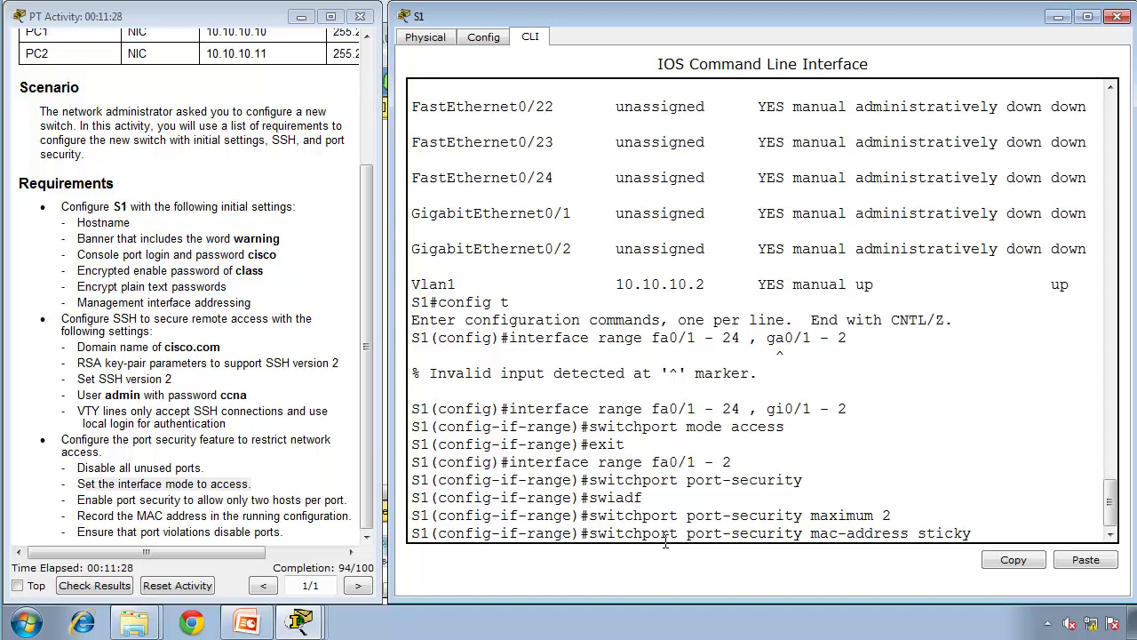
key("Return")
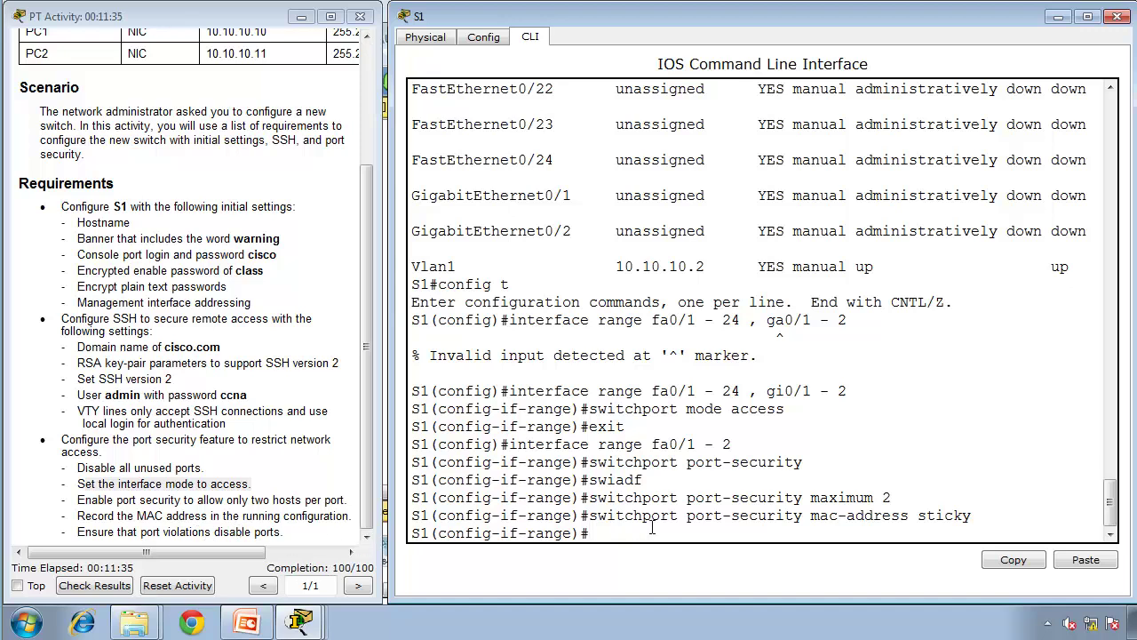
Step: Set the port-security violation mode to shutdown, fixing the misspelled first attempt
type("switchport")
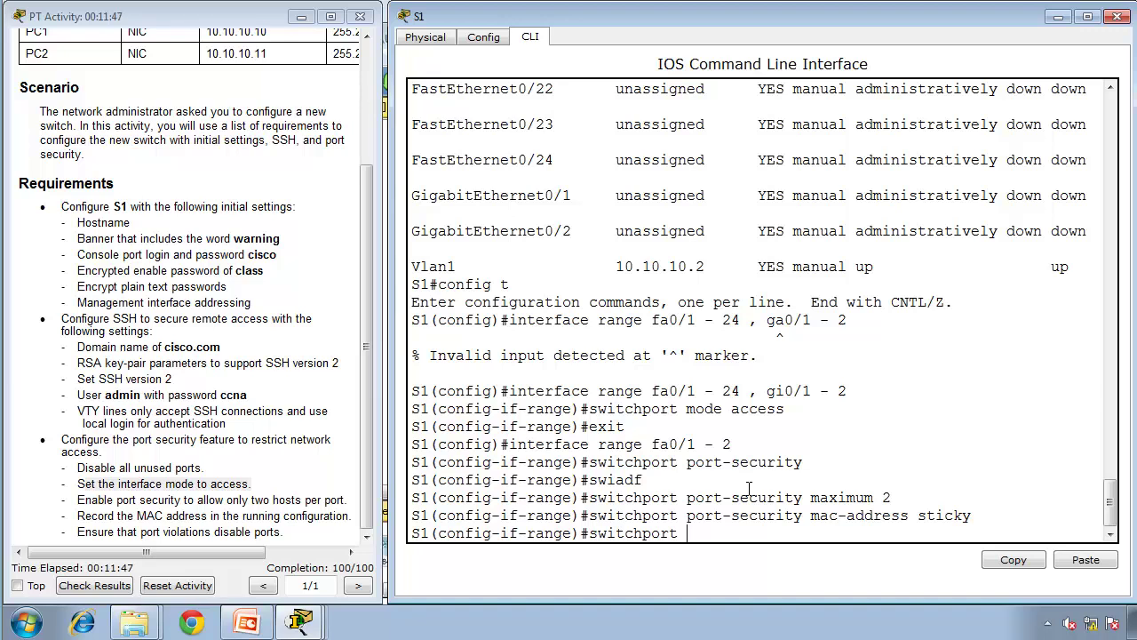
type("port-secuirty vio")
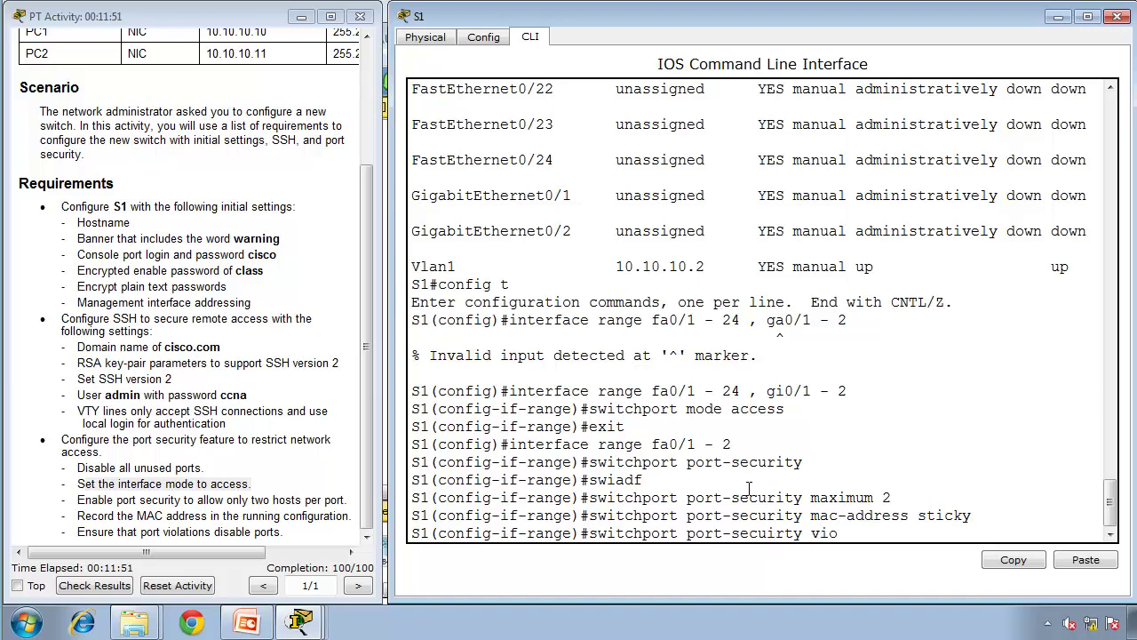
type("lation shutdown")
key("Return")
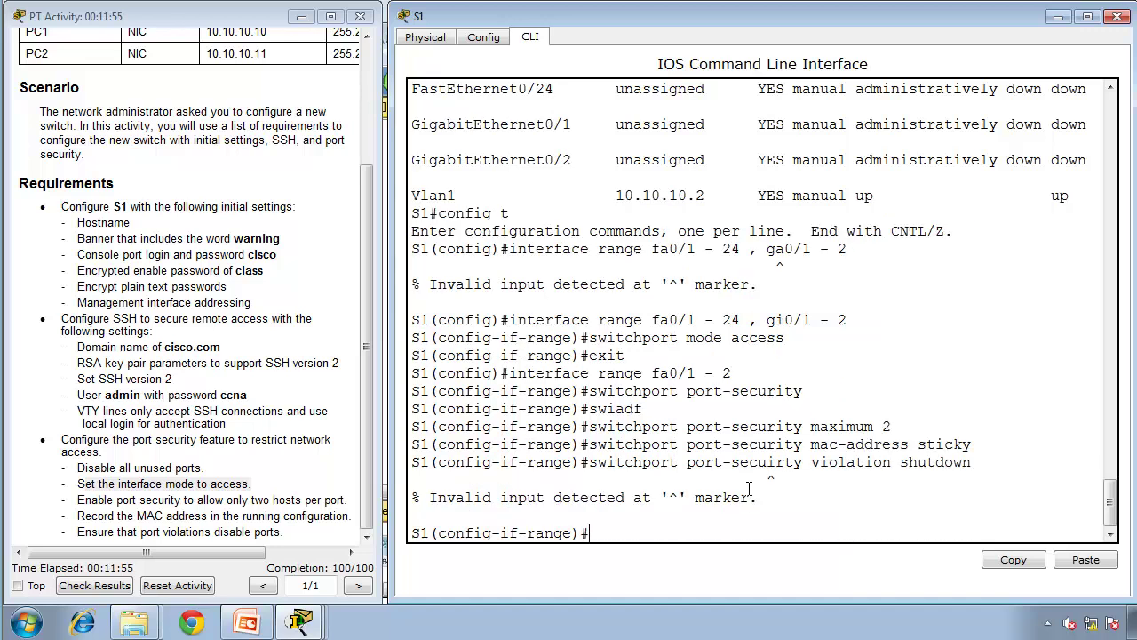
type("switchport port-secu")
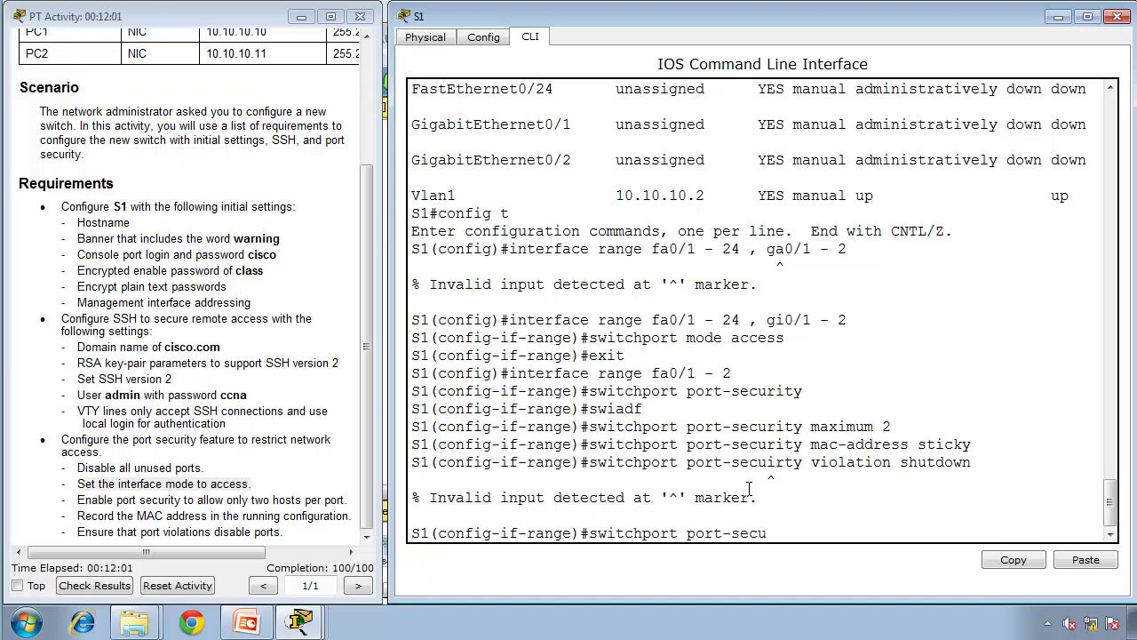
type("rity violation shut")
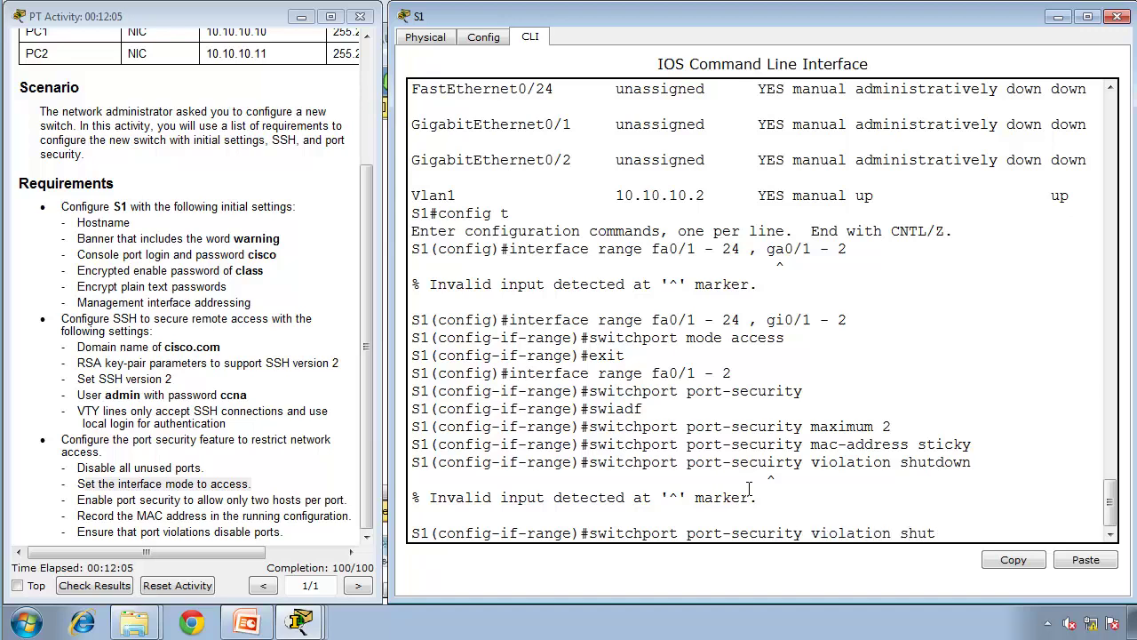
type("down")
key("Return")
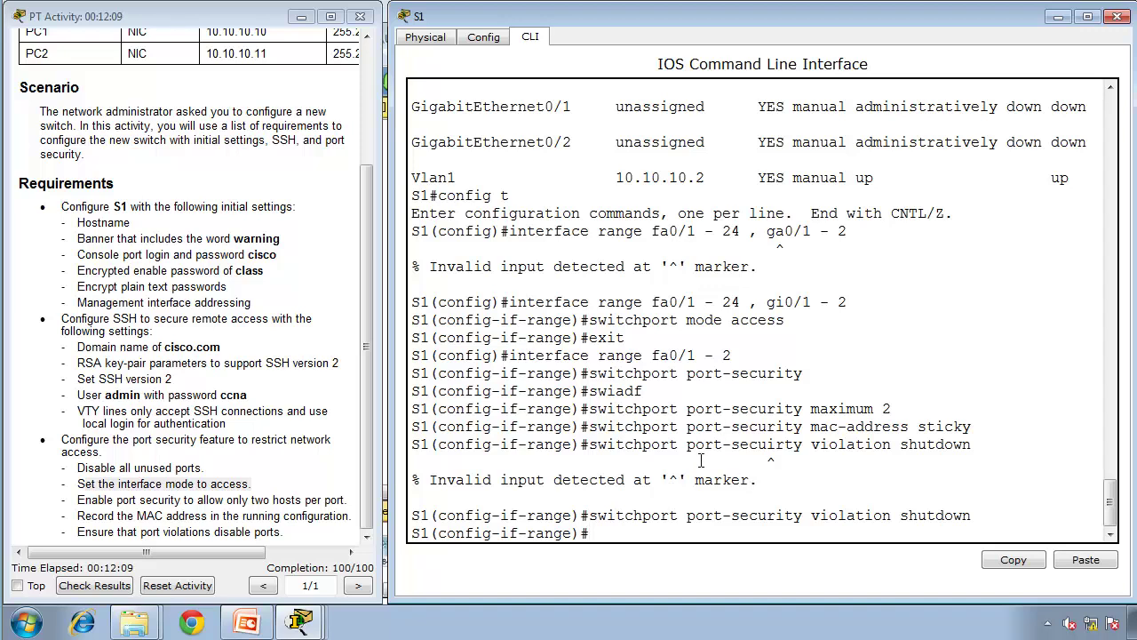
Step: Exit to privileged mode and copy running-config to startup-config with the default filename
type("end")
key("Return")
type("s")
key("BackSpace")
type("copy runn")
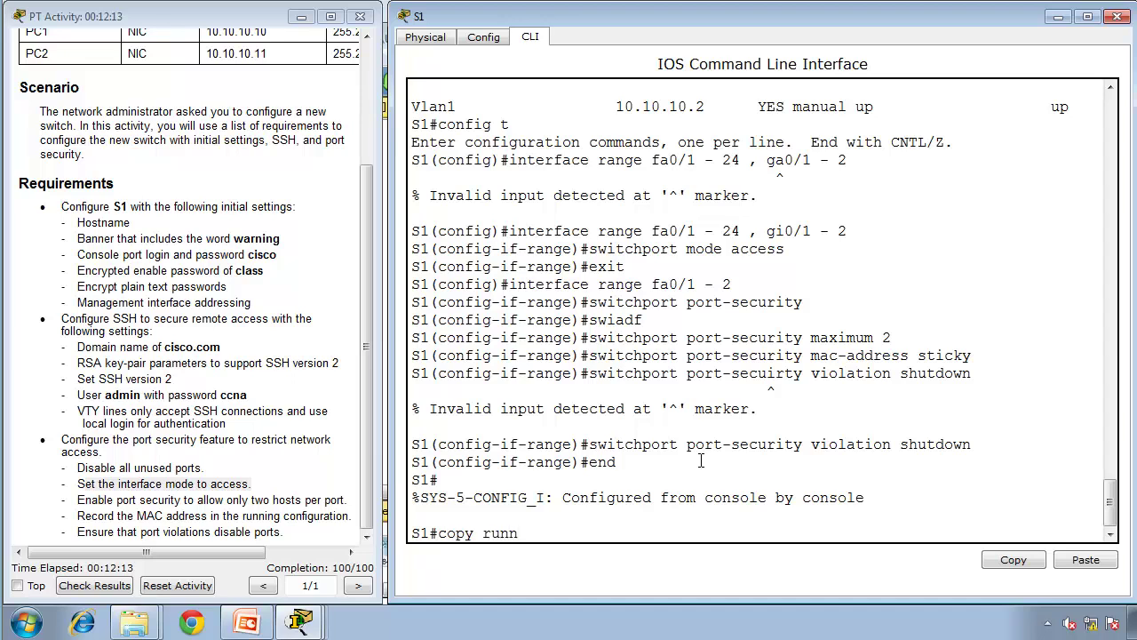
type("ing-config startup-config")
key("Return")
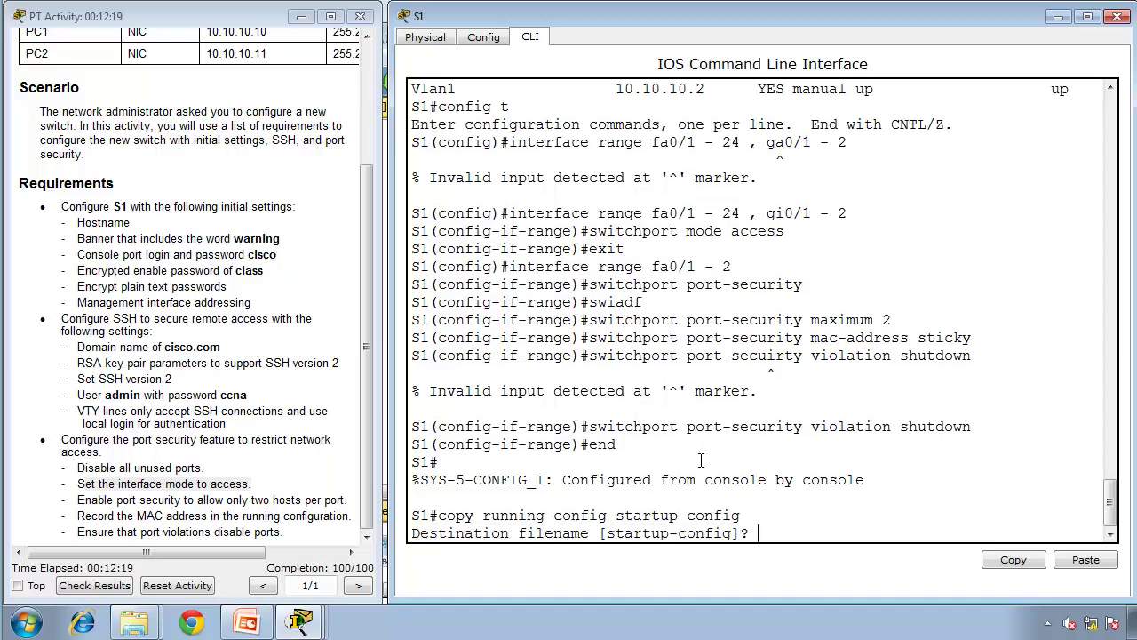
key("Return")
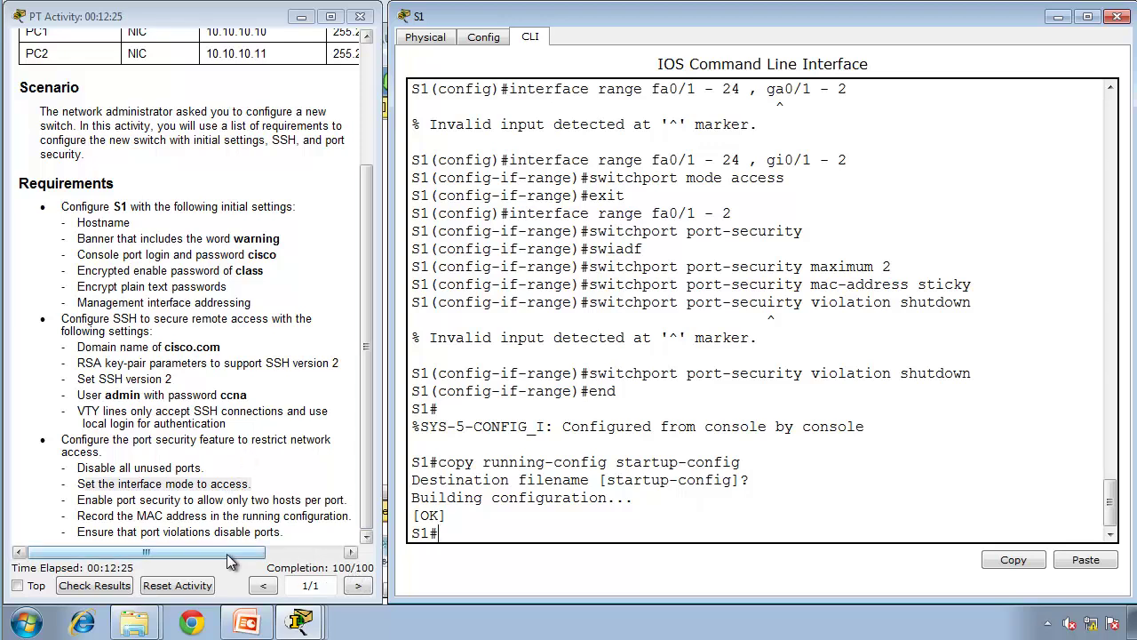
Step: Show the Activity Results' Assessment Items with the 100/100 score, window maximized
left_click(98, 584)
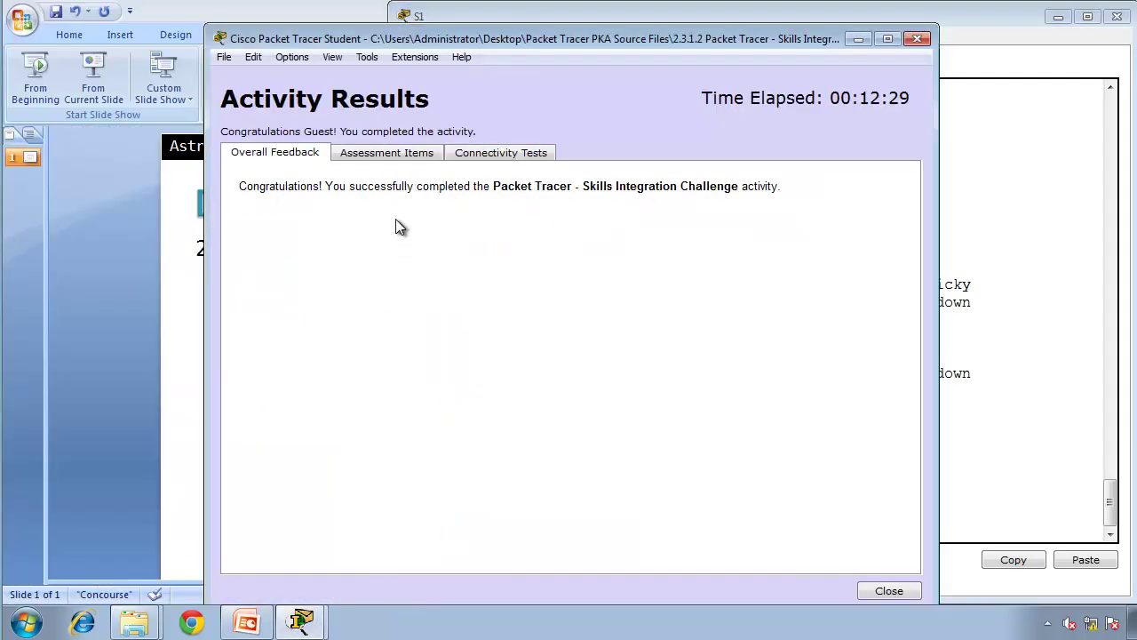
left_click(382, 154)
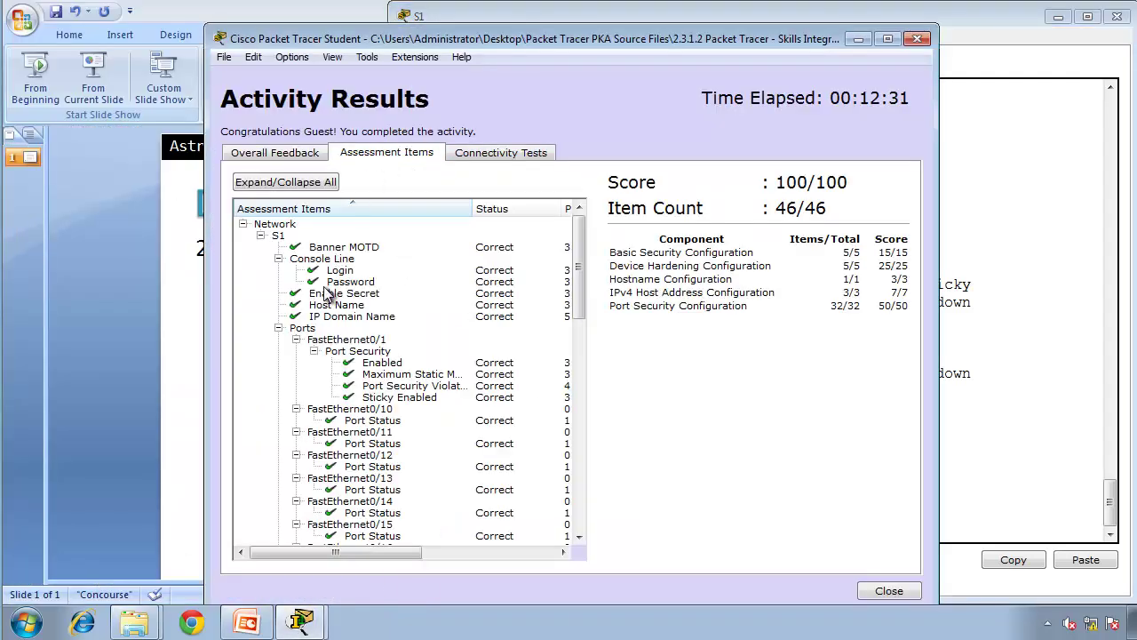
double_click(614, 42)
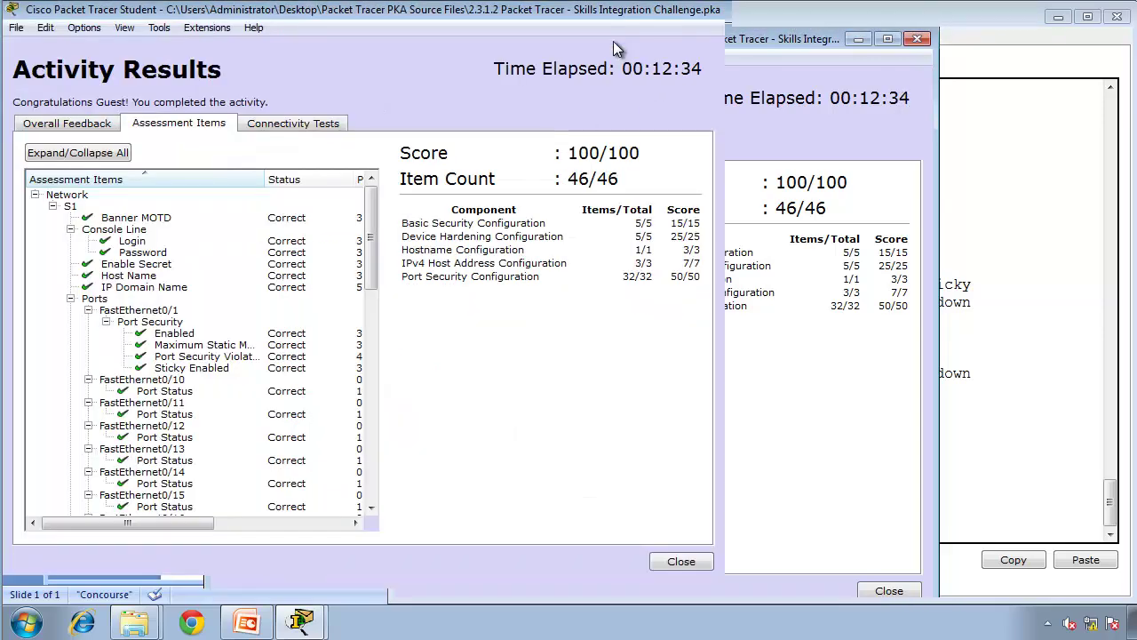
Step: Review the S1 items: Banner MOTD, console login/password, Enable Secret, Host Name, Domain Name, port security
left_click(138, 219)
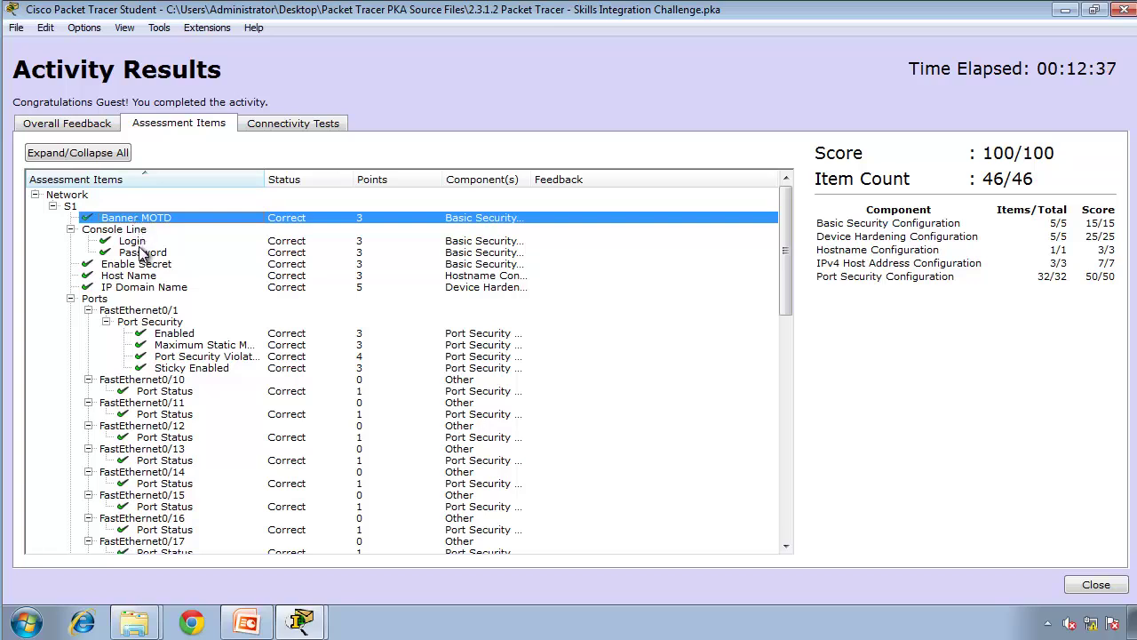
left_click(135, 243)
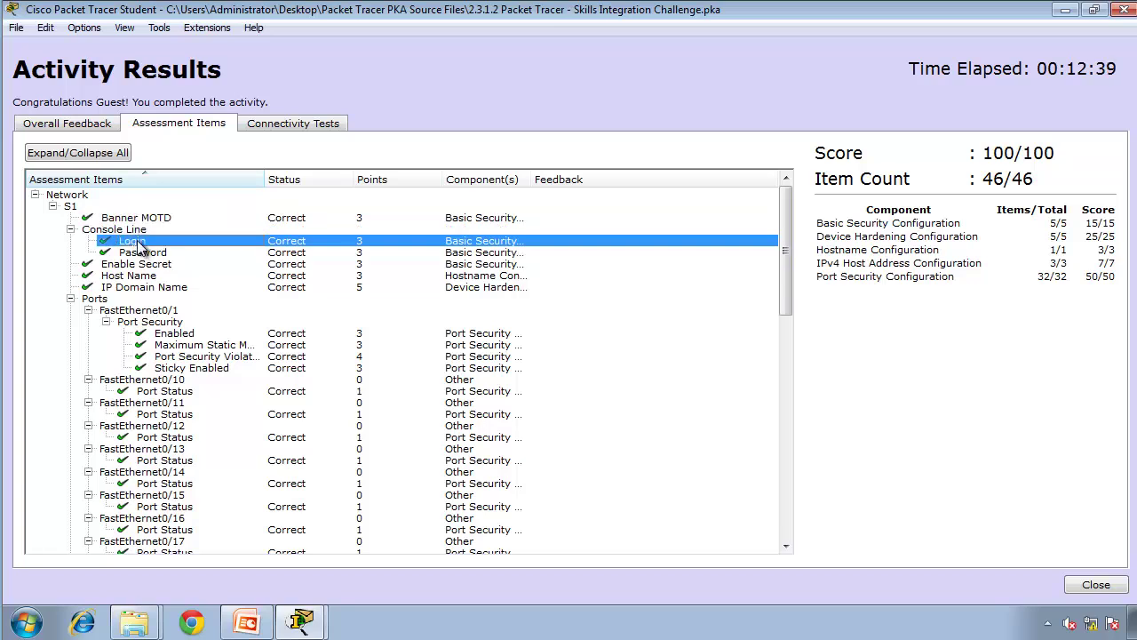
left_click(141, 254)
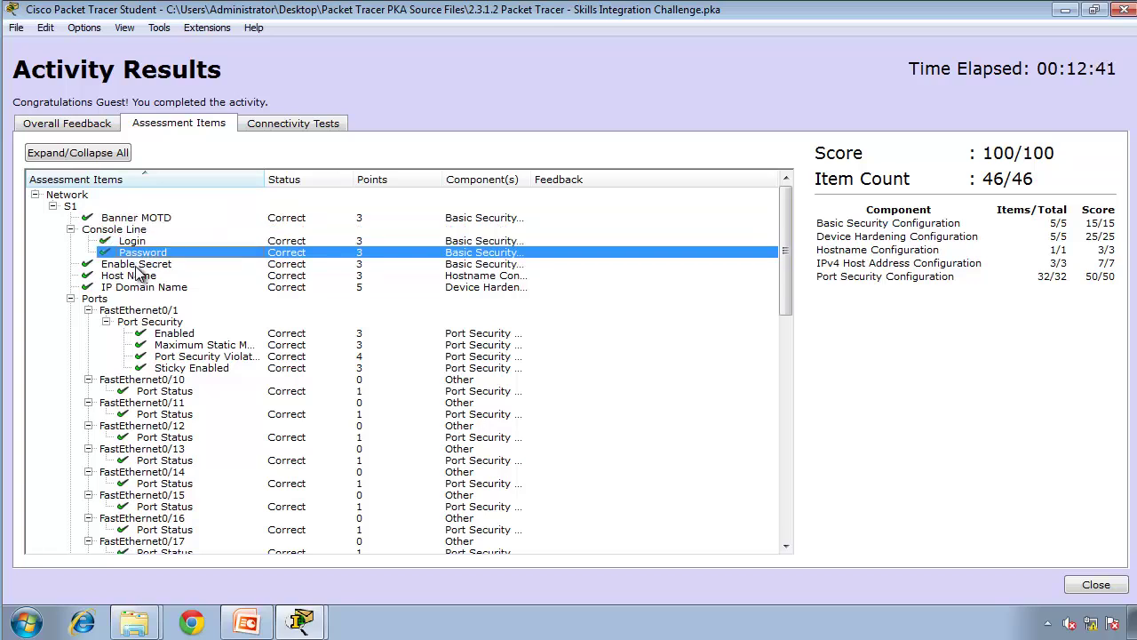
left_click(137, 266)
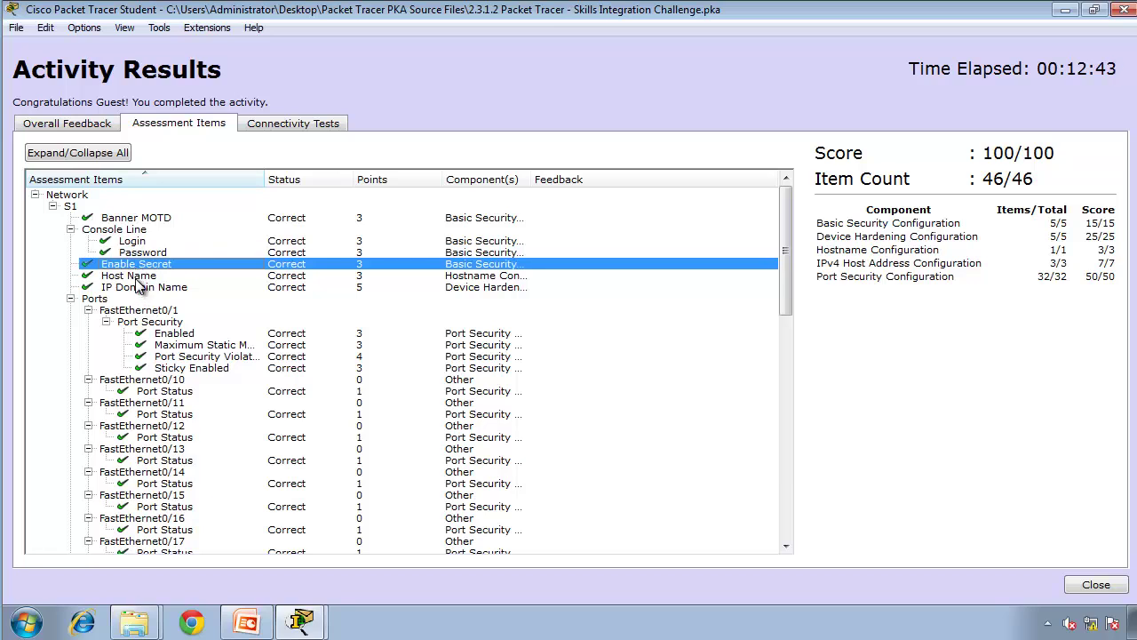
left_click(137, 277)
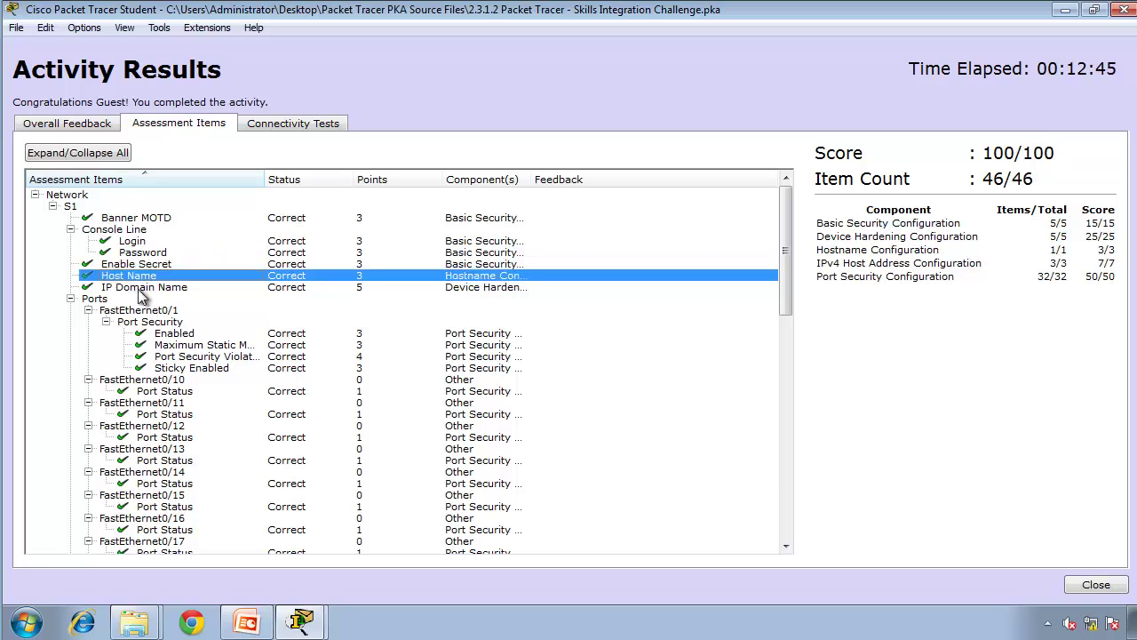
left_click(138, 289)
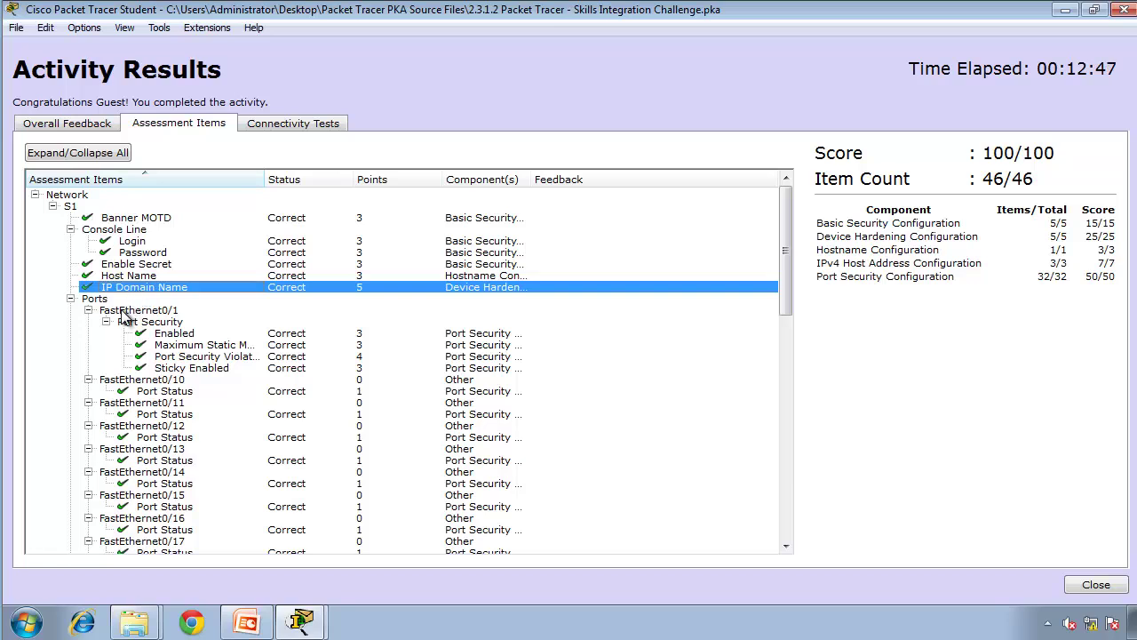
left_click(173, 335)
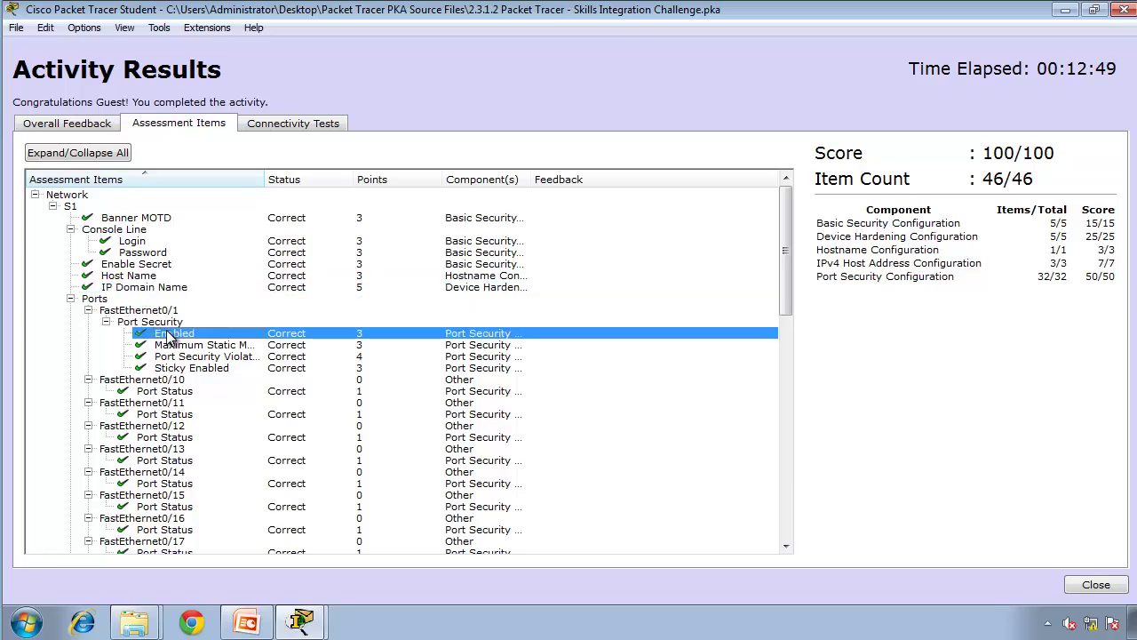
left_click(182, 347)
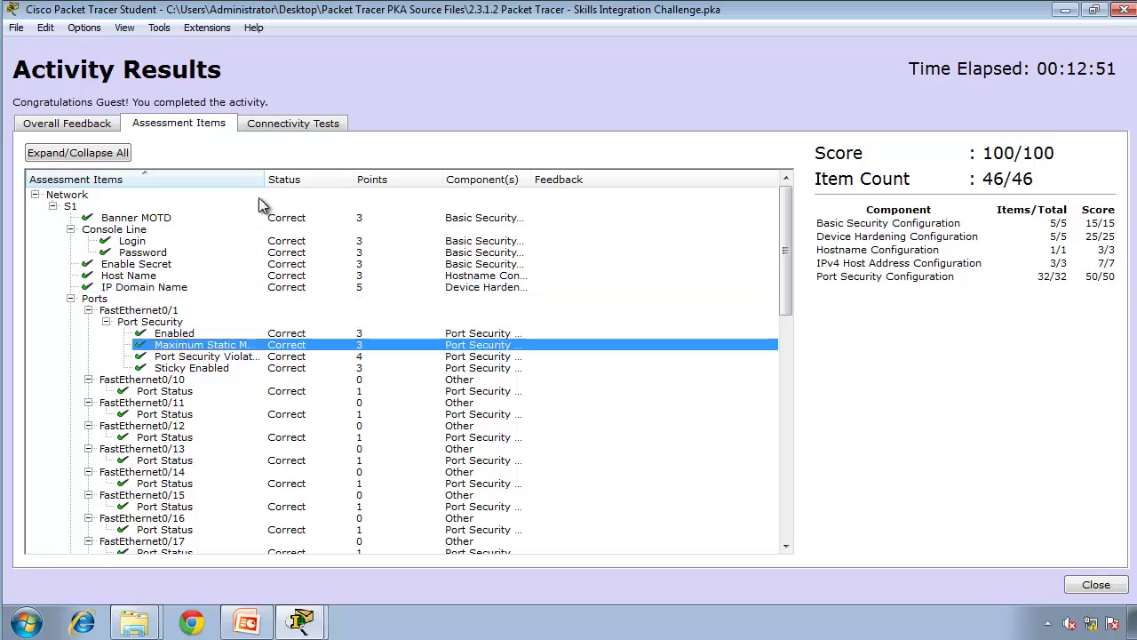
left_click_drag(264, 179, 479, 213)
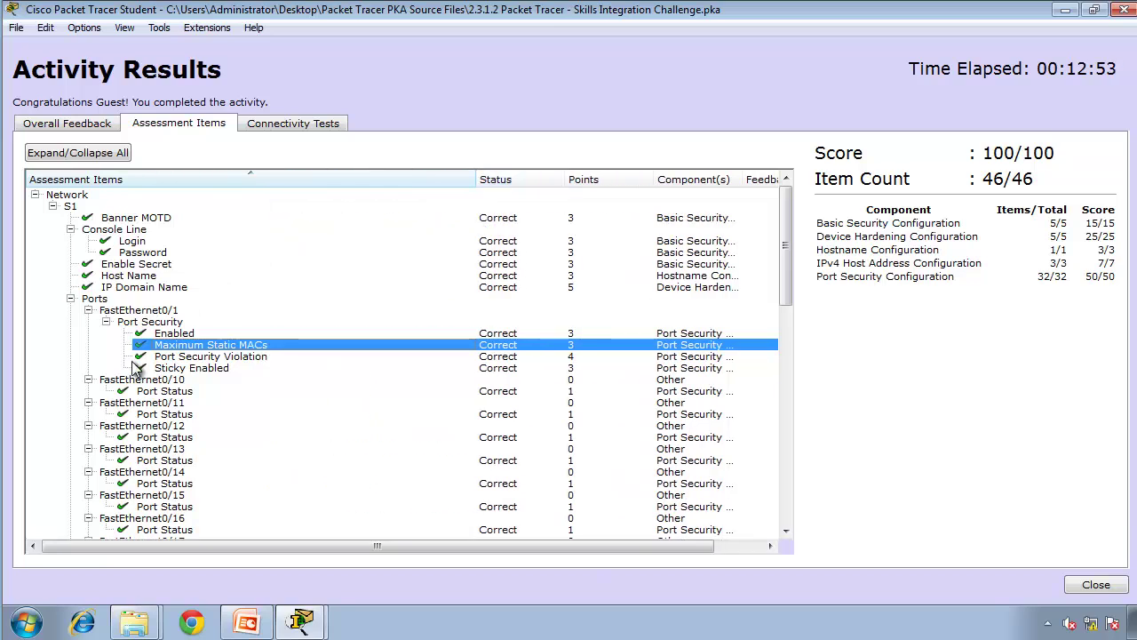
left_click(204, 368)
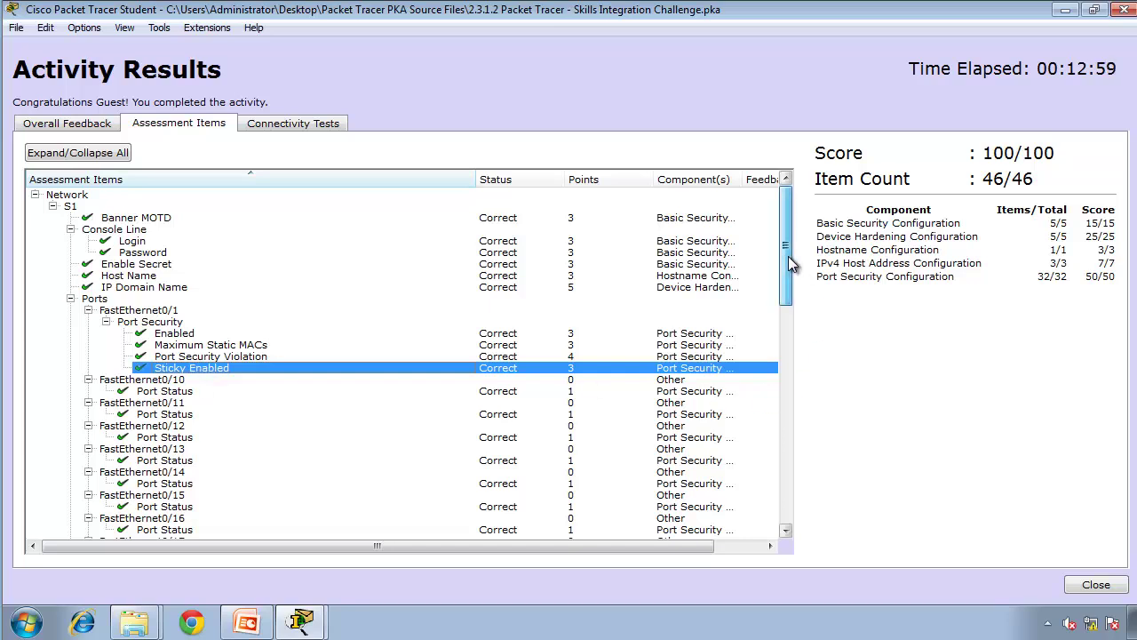
Step: Review the Vlan1 Port Status, IP Address, Subnet Mask and Service Password Encryption items
left_click_drag(788, 256, 741, 393)
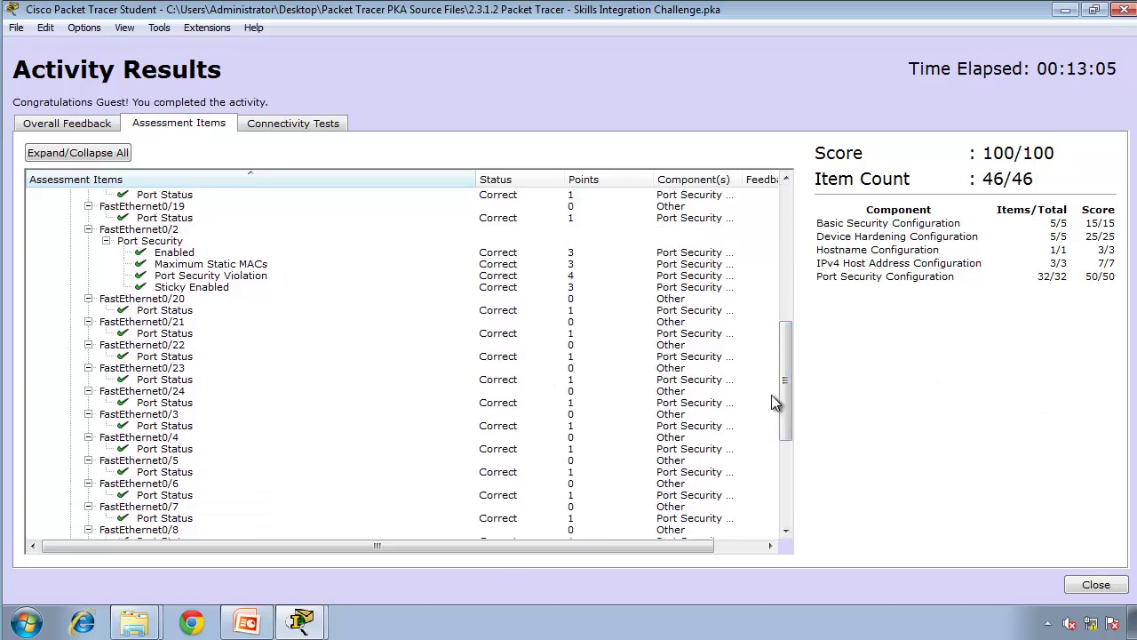
left_click_drag(784, 393, 765, 497)
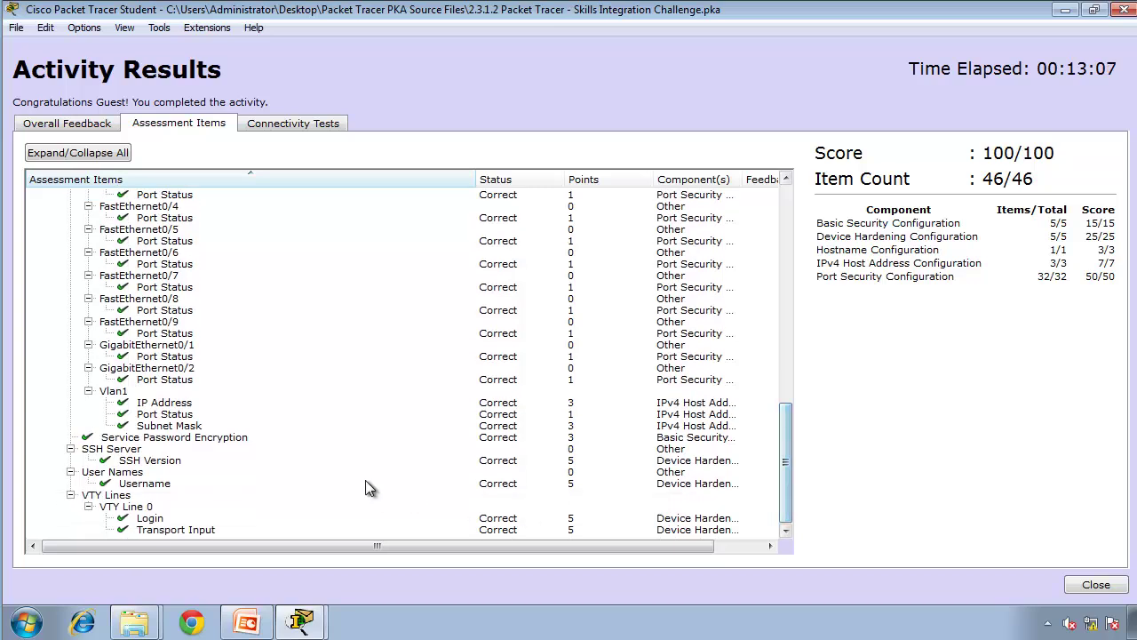
left_click(168, 414)
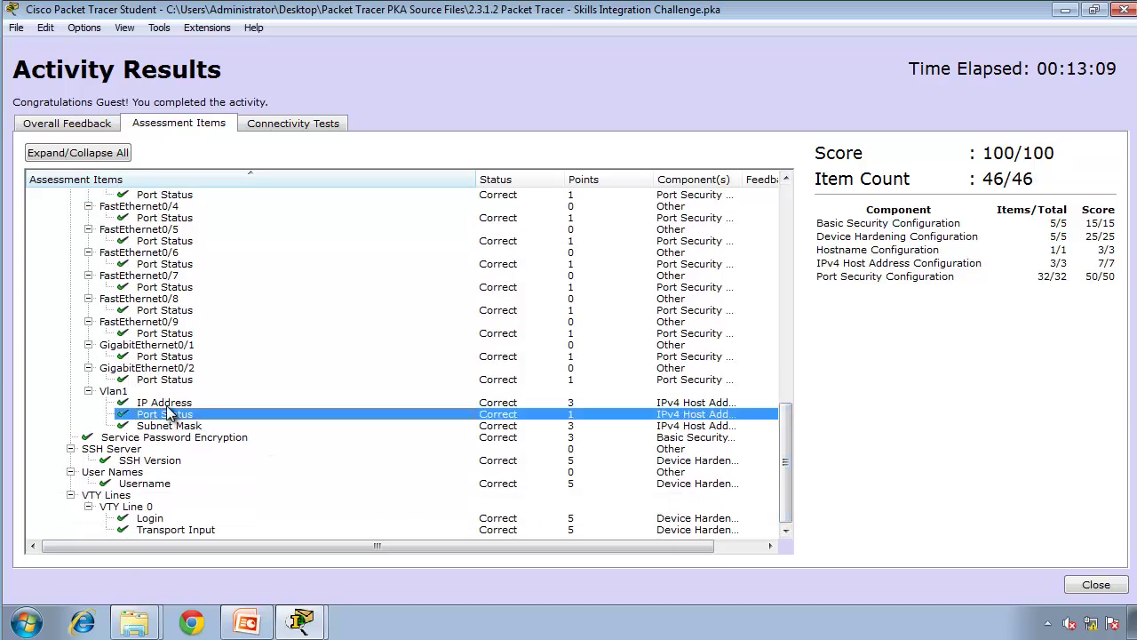
left_click(168, 404)
left_click(170, 419)
left_click(174, 426)
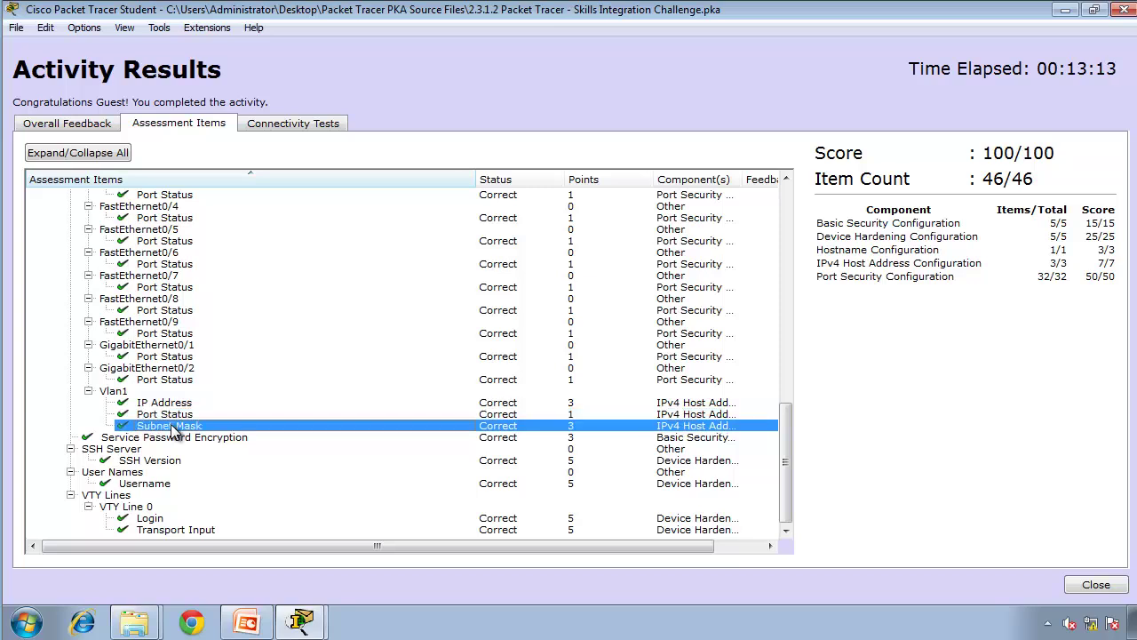
left_click(164, 438)
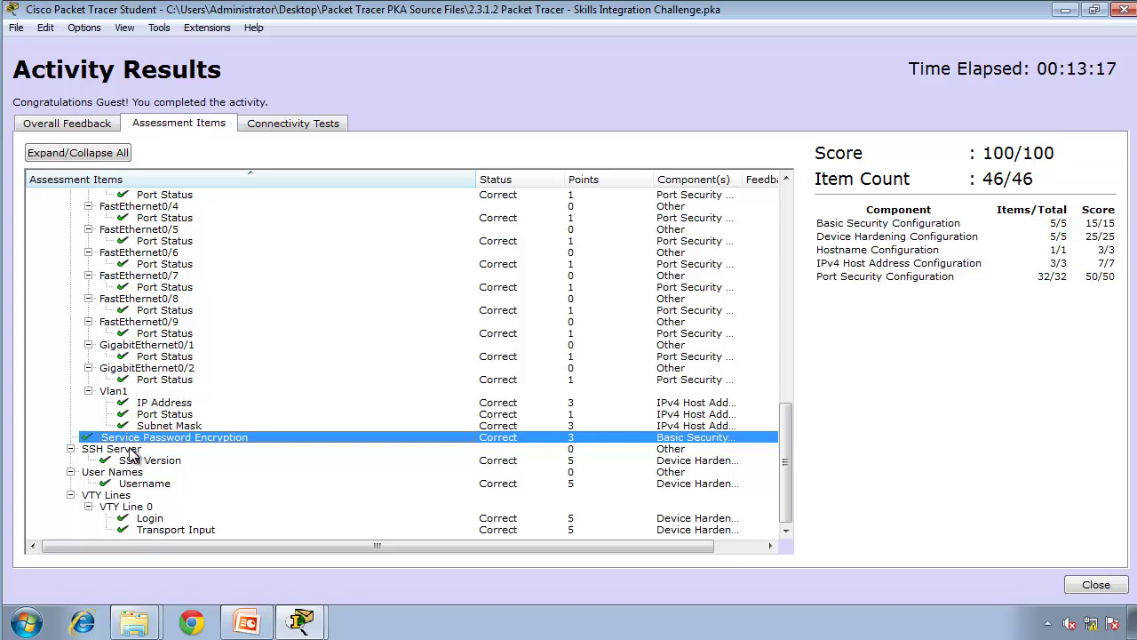
Step: Check the SSH Server, User Names, SSH Version, Transport Input and VTY Login items, then close the results
left_click(131, 451)
left_click(149, 472)
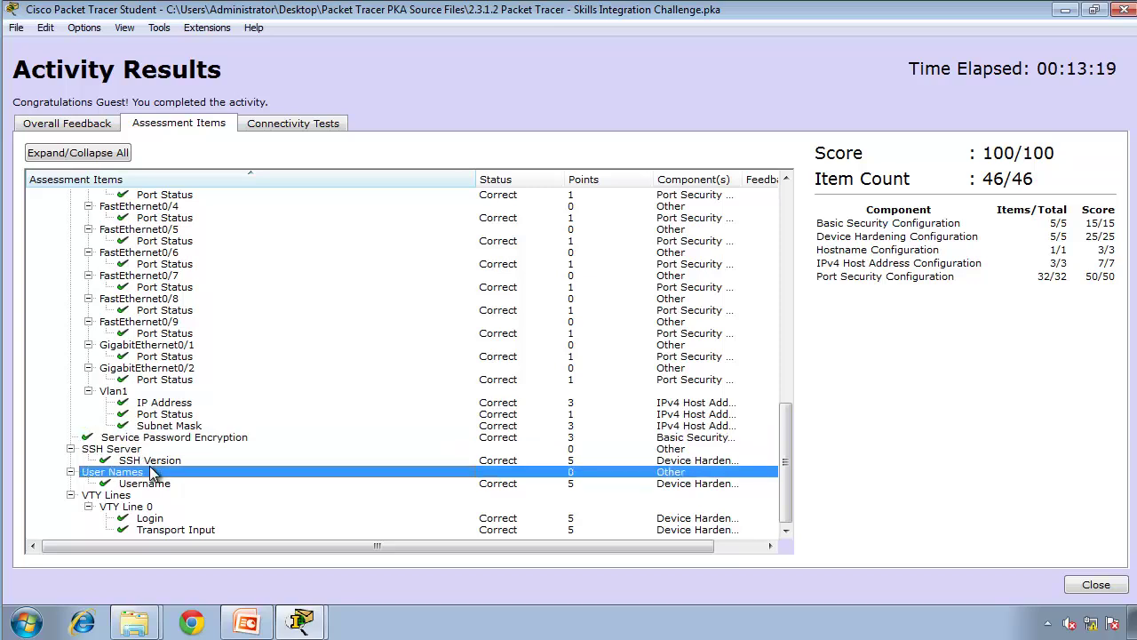
left_click(157, 462)
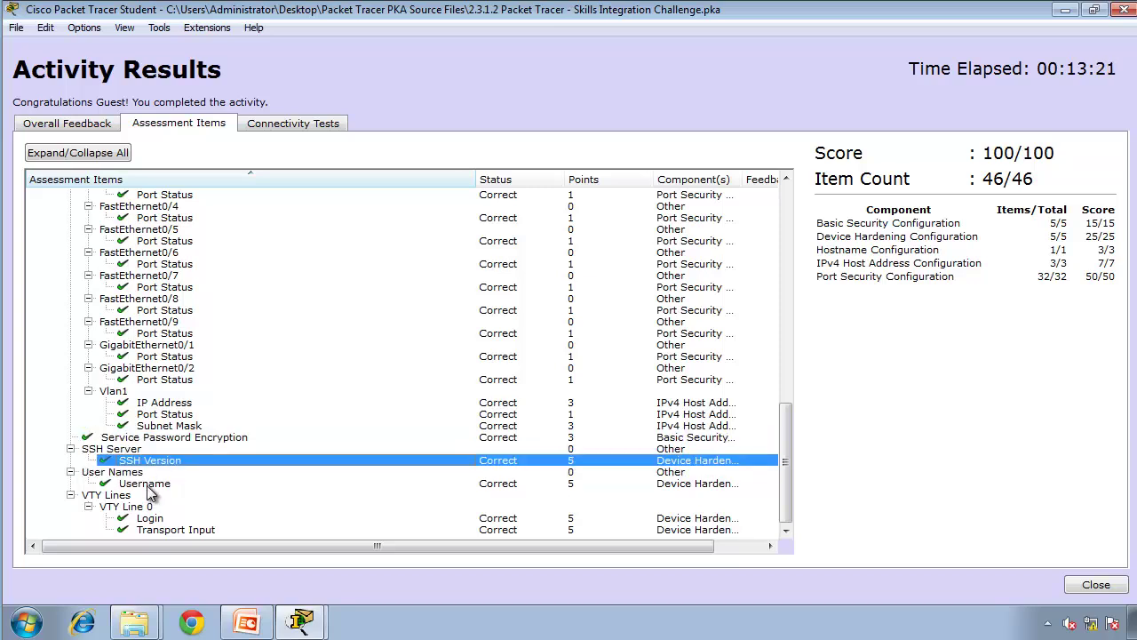
left_click(147, 485)
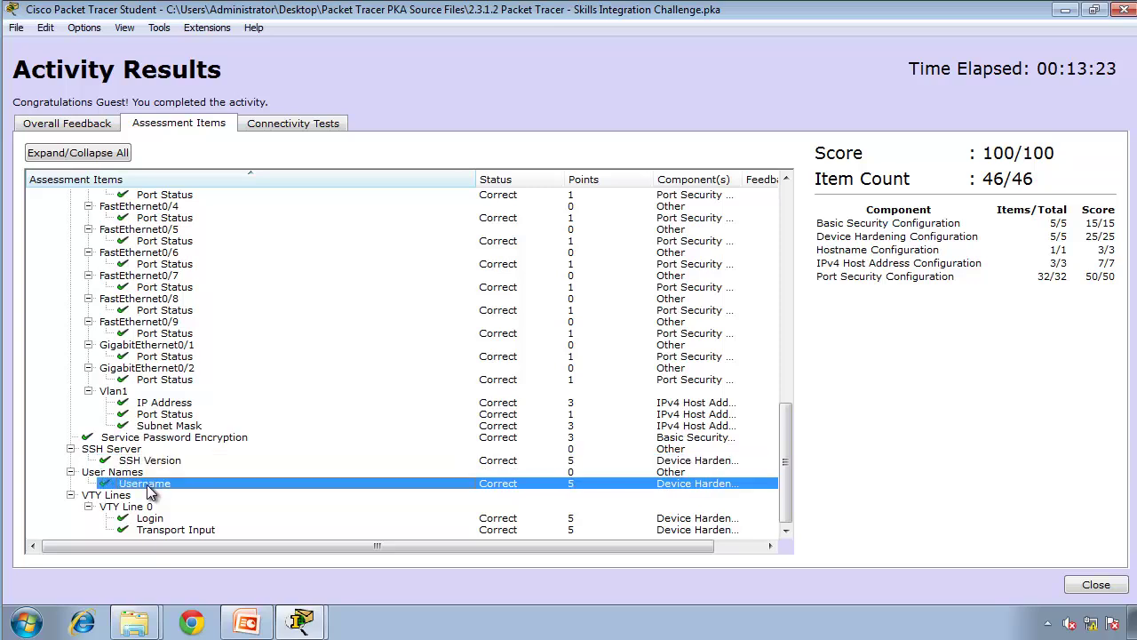
left_click(158, 530)
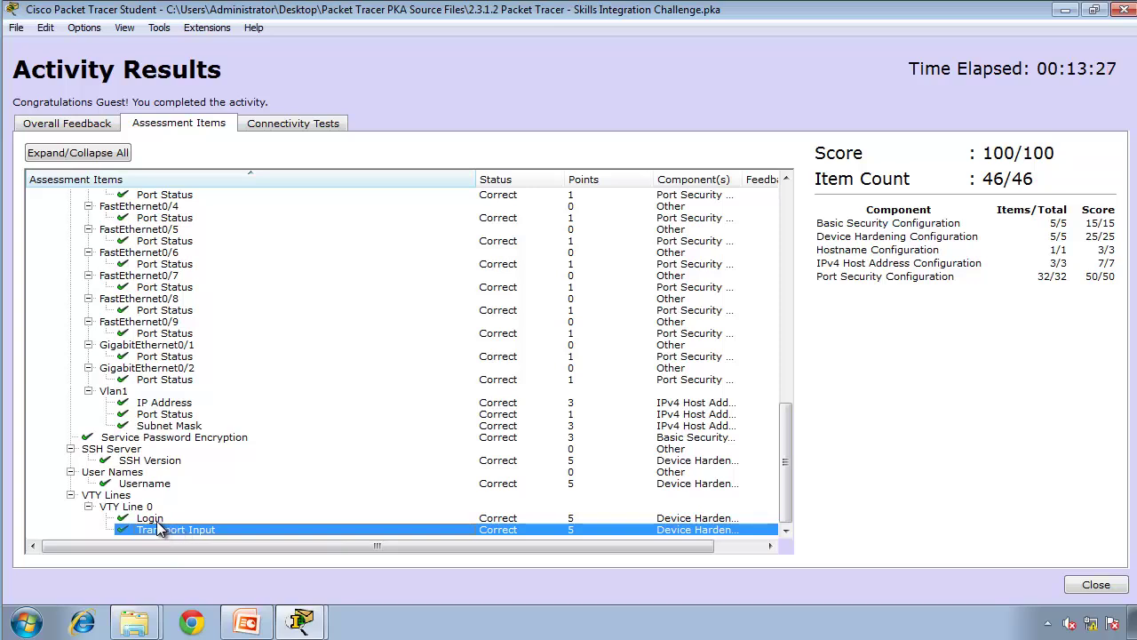
left_click(149, 521)
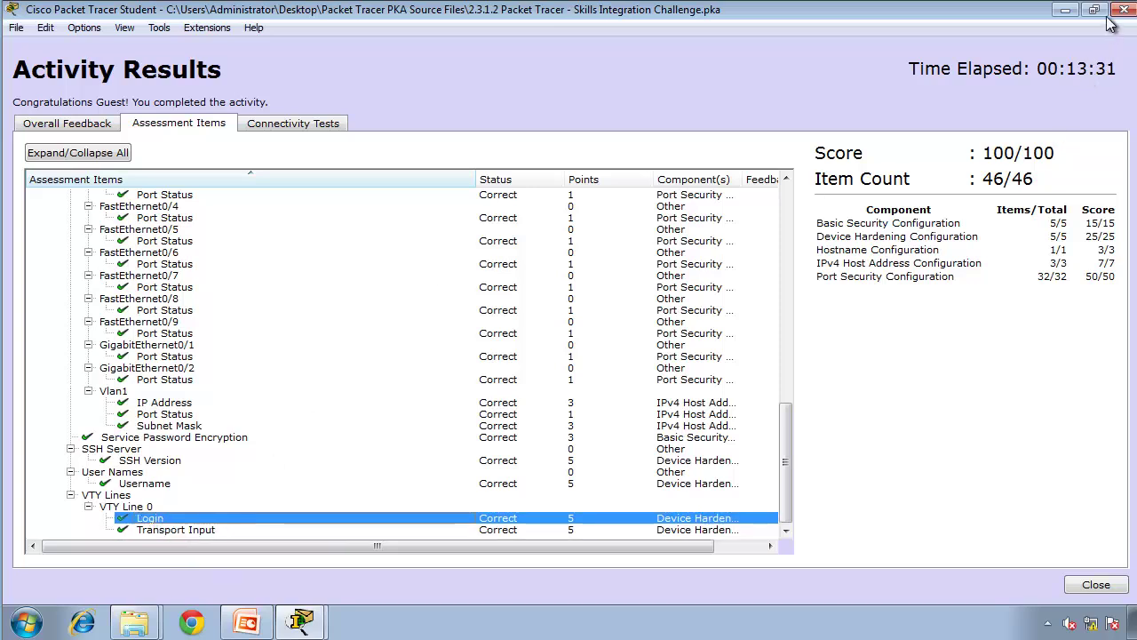
left_click(1095, 583)
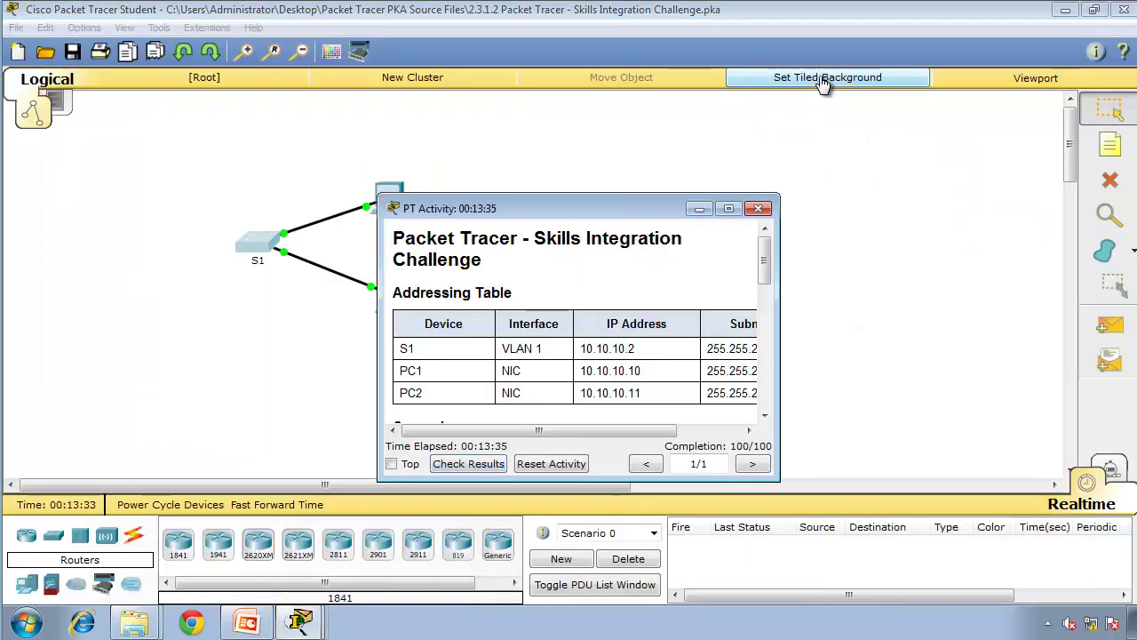